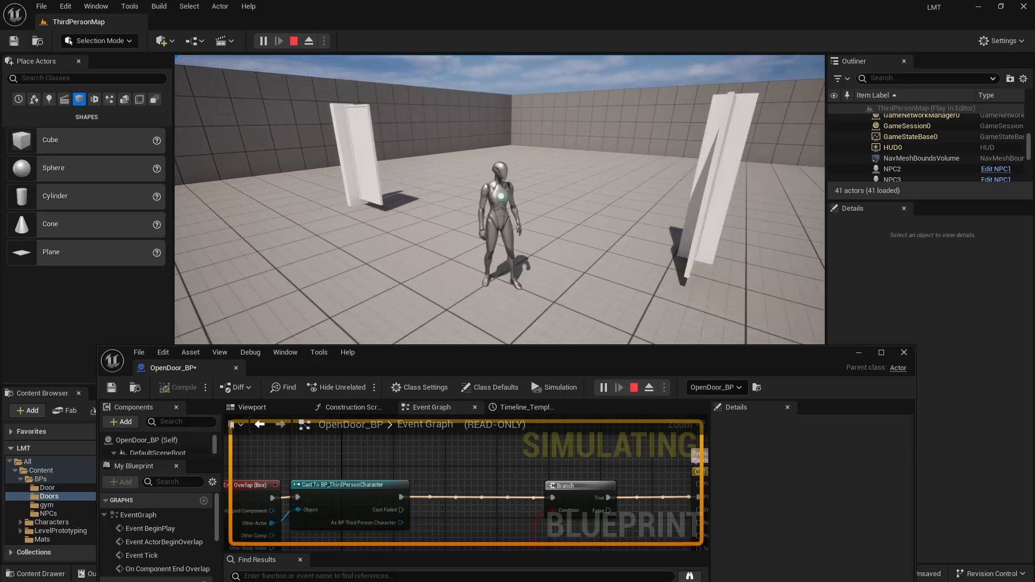
Walk the character around and into the doors in the running game, and stop the play session
{"action": "key", "text": "w"}
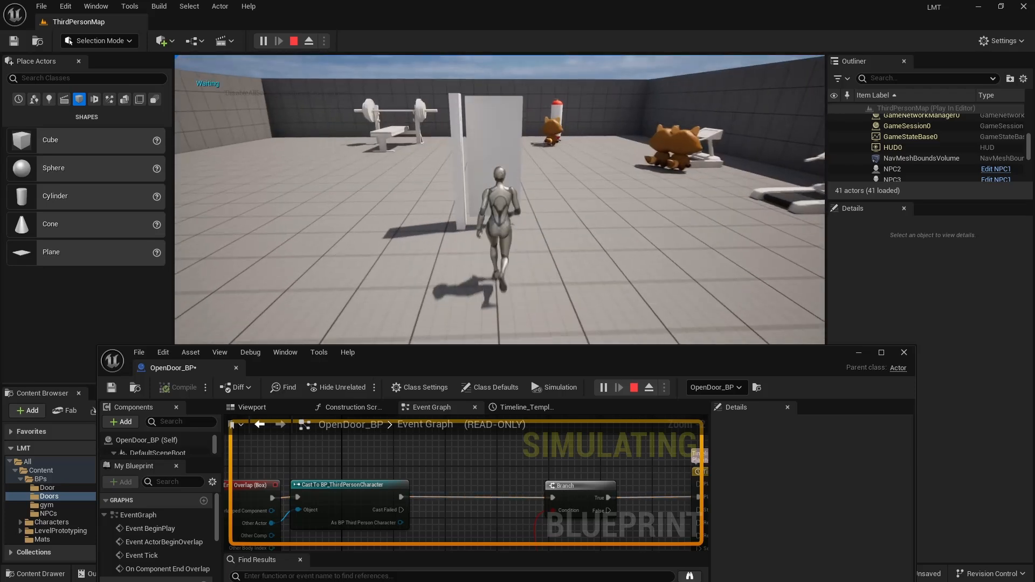
{"action": "key", "text": "d"}
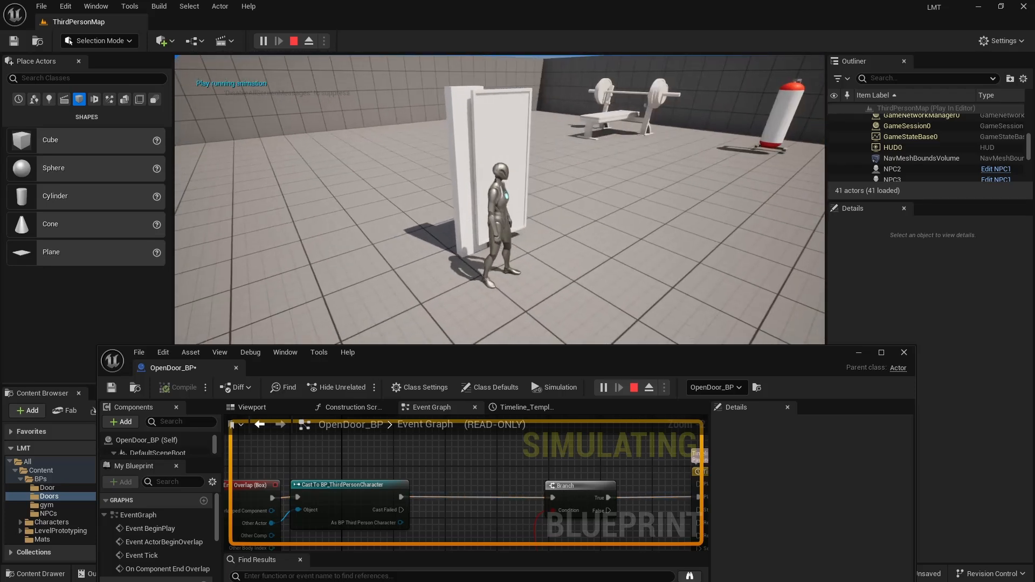
{"action": "key", "text": "s"}
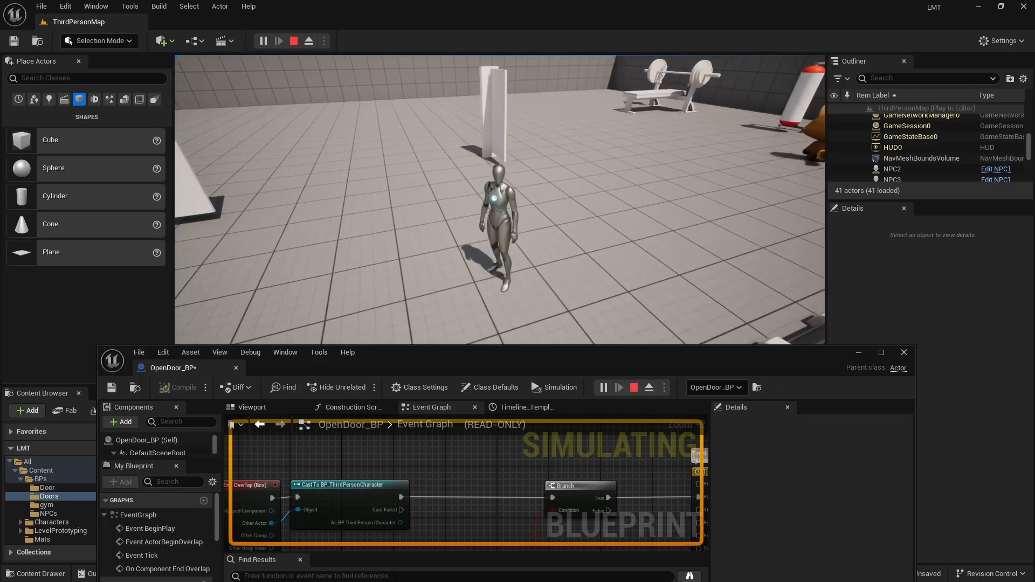
{"action": "key", "text": "Escape"}
Place the Door static mesh in the level and set its uniform scale to 0.1
{"action": "left_click_drag", "start_coordinate": [249, 465], "coordinate": [376, 279]}
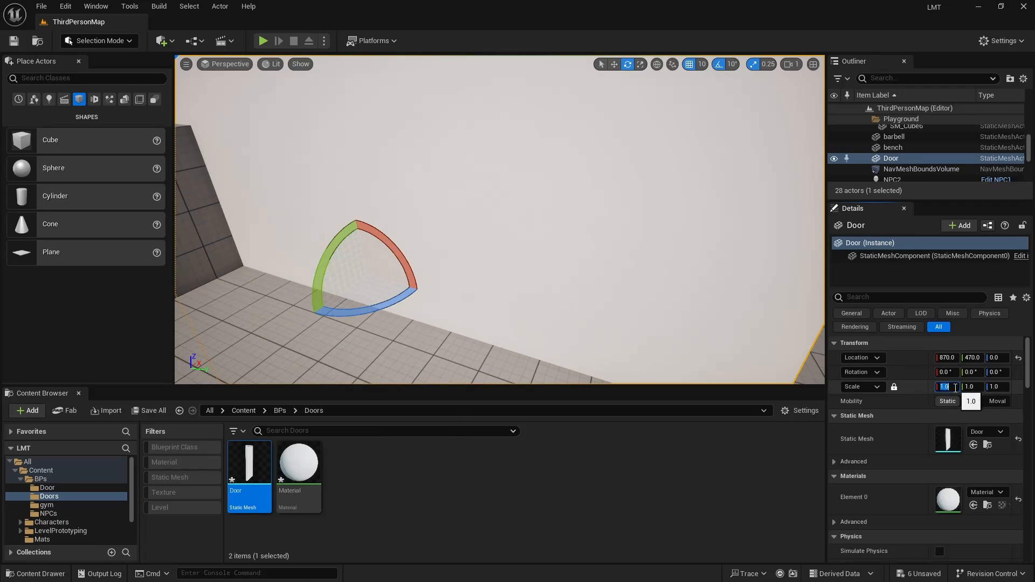
{"action": "type", "text": ".1"}
{"action": "key", "text": "Return"}
Raise the placed door out of the floor to a Z location of 170
{"action": "right_click_drag", "start_coordinate": [488, 228], "coordinate": [468, 250]}
{"action": "key", "text": "w"}
{"action": "key", "text": "w"}
{"action": "left_click_drag", "start_coordinate": [438, 212], "coordinate": [436, 132]}
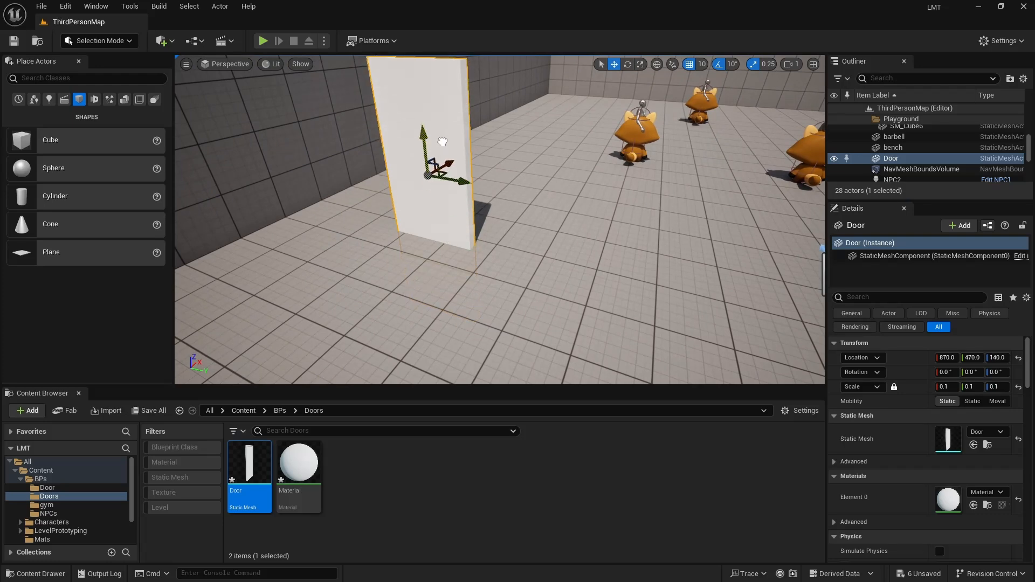
{"action": "key", "text": "f"}
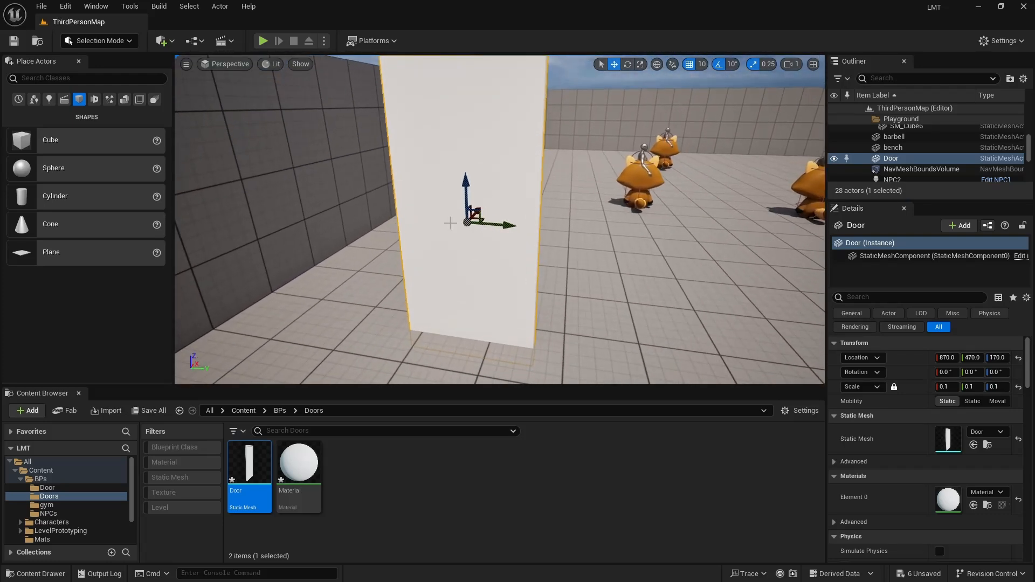
Try rotating the door about its current pivot and undo the rotation
{"action": "key", "text": "e"}
{"action": "mouse_move", "coordinate": [497, 250]}
{"action": "left_mouse_down"}
{"action": "mouse_move", "coordinate": [548, 231]}
{"action": "mouse_move", "coordinate": [593, 237]}
{"action": "mouse_move", "coordinate": [426, 240]}
{"action": "mouse_move", "coordinate": [485, 243]}
{"action": "left_mouse_up"}
{"action": "key", "text": "ctrl+z"}
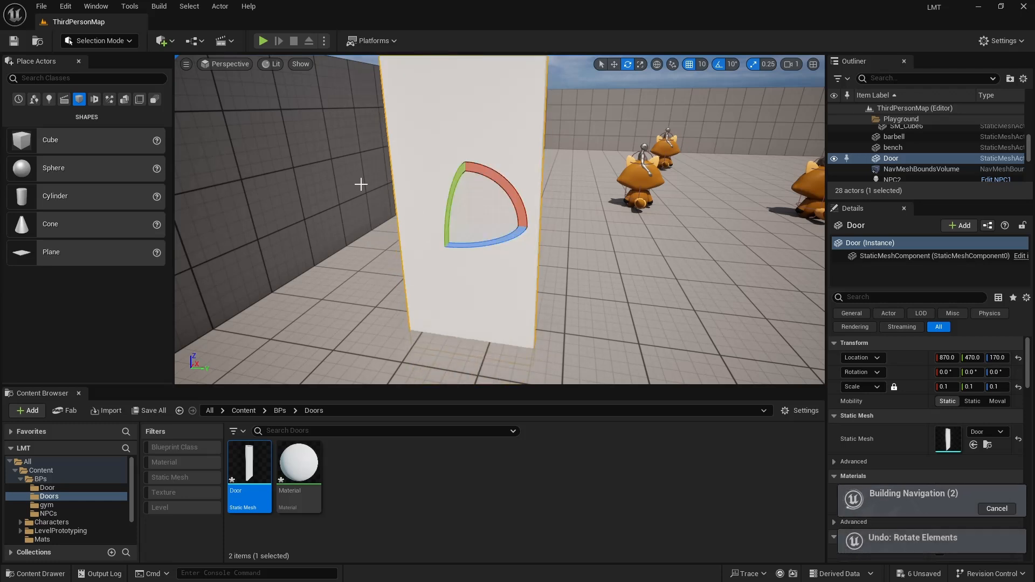
In Modeling mode, edit the door's pivot and set it to the Left box position
{"action": "left_click", "coordinate": [105, 40]}
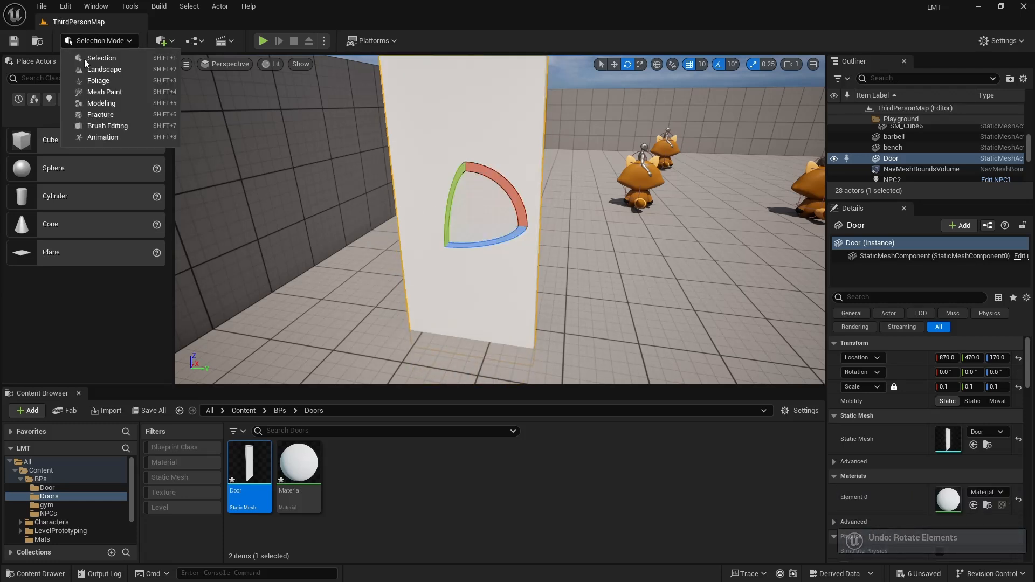
{"action": "left_click", "coordinate": [110, 103]}
{"action": "left_click", "coordinate": [20, 146]}
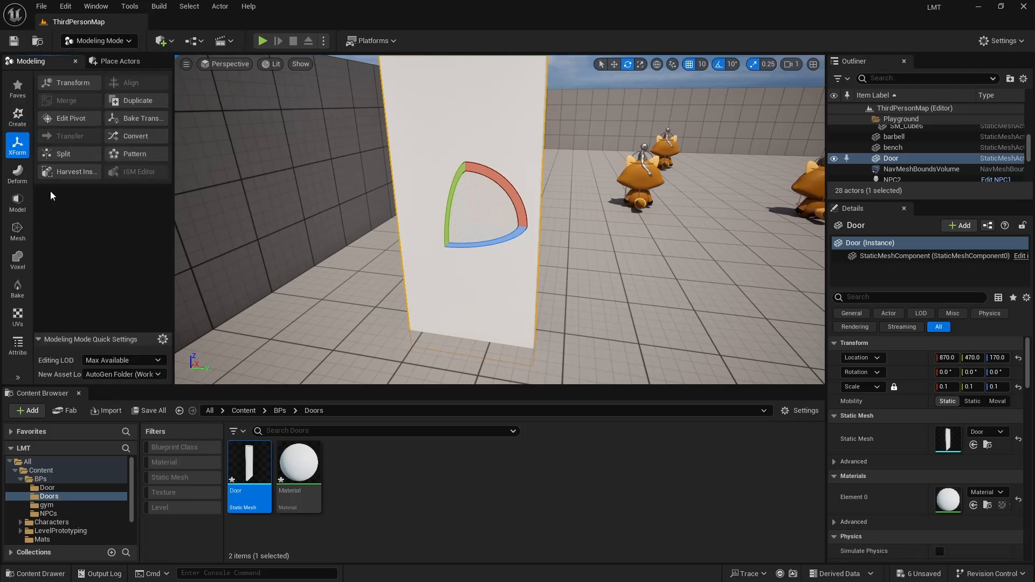
{"action": "left_click", "coordinate": [67, 121]}
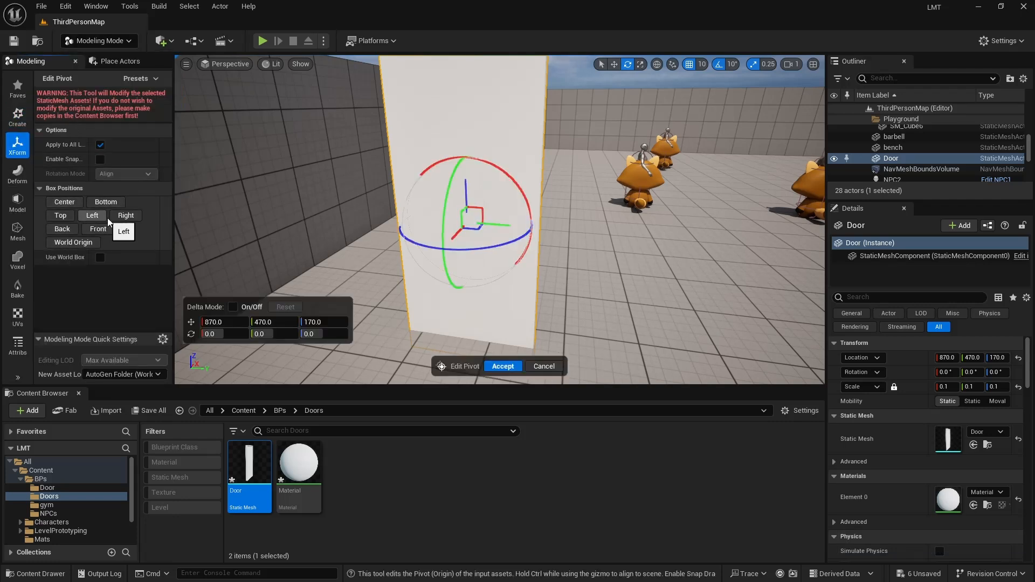
{"action": "left_click", "coordinate": [92, 215]}
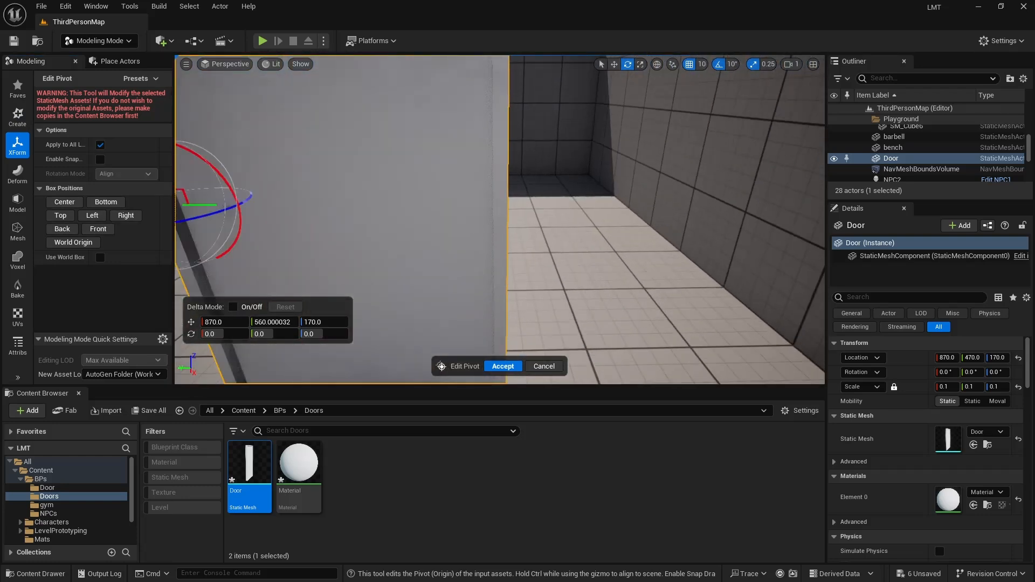
Lower the door's pivot to its bottom corner at Z -30, accept the pivot edit and return to Selection mode
{"action": "right_click_drag", "start_coordinate": [304, 219], "coordinate": [303, 215]}
{"action": "key", "text": "s"}
{"action": "key", "text": "w"}
{"action": "right_click_drag", "start_coordinate": [311, 274], "coordinate": [264, 296]}
{"action": "key", "text": "s"}
{"action": "left_click_drag", "start_coordinate": [504, 100], "coordinate": [520, 292]}
{"action": "key", "text": "w"}
{"action": "right_click_drag", "start_coordinate": [520, 292], "coordinate": [543, 325]}
{"action": "key", "text": "s"}
{"action": "left_click", "coordinate": [508, 366]}
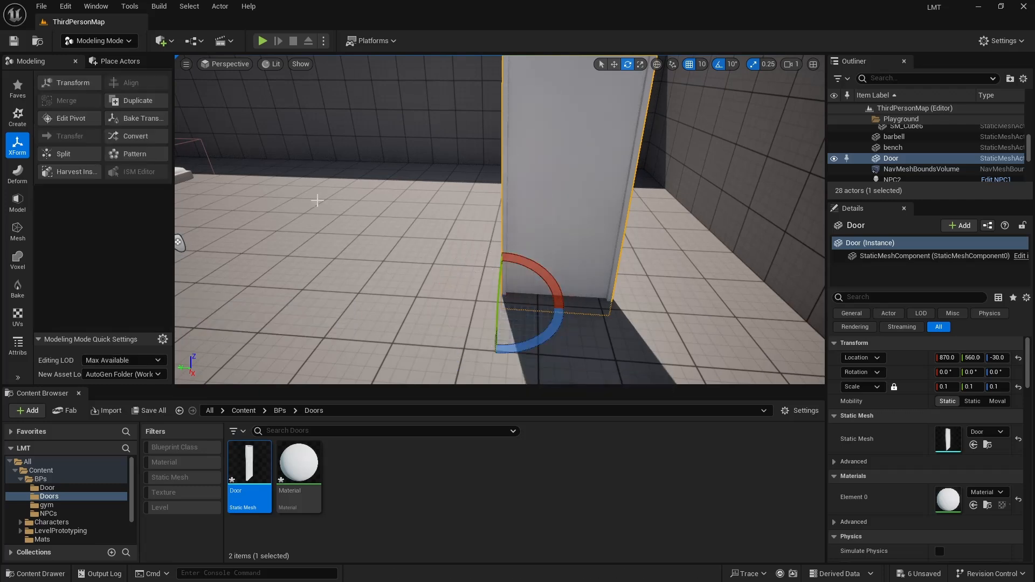
{"action": "left_click", "coordinate": [100, 40]}
{"action": "left_click", "coordinate": [97, 60]}
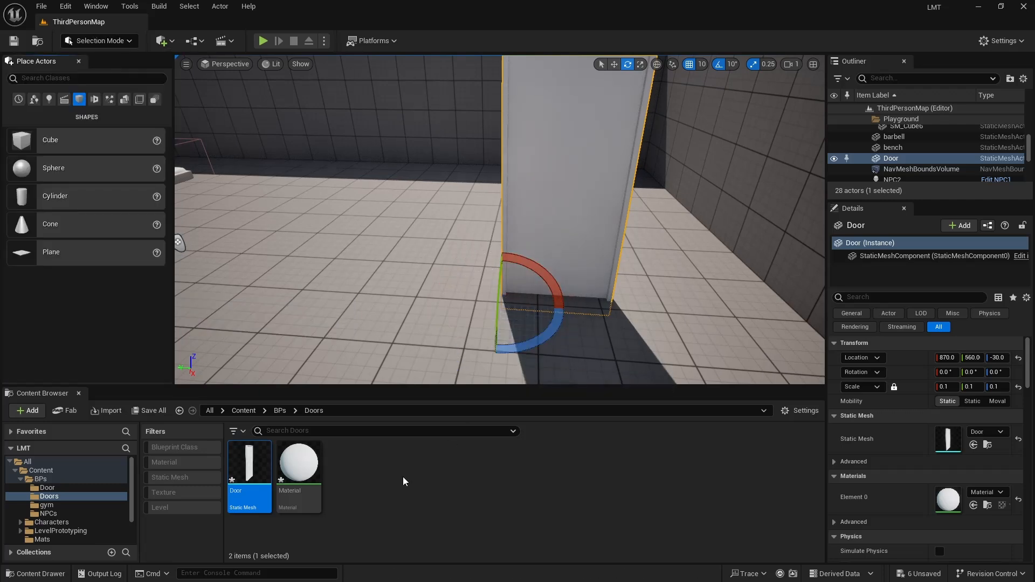
Create an Actor Blueprint class named OpenDoor_BP in the Doors folder
{"action": "right_click", "coordinate": [385, 484]}
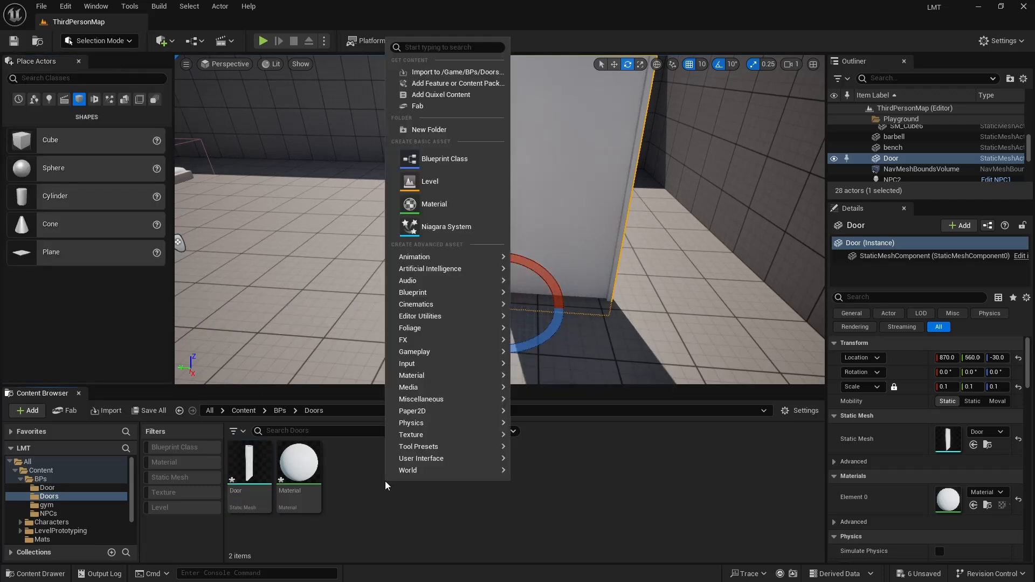
{"action": "left_click", "coordinate": [434, 164]}
{"action": "left_click", "coordinate": [412, 200]}
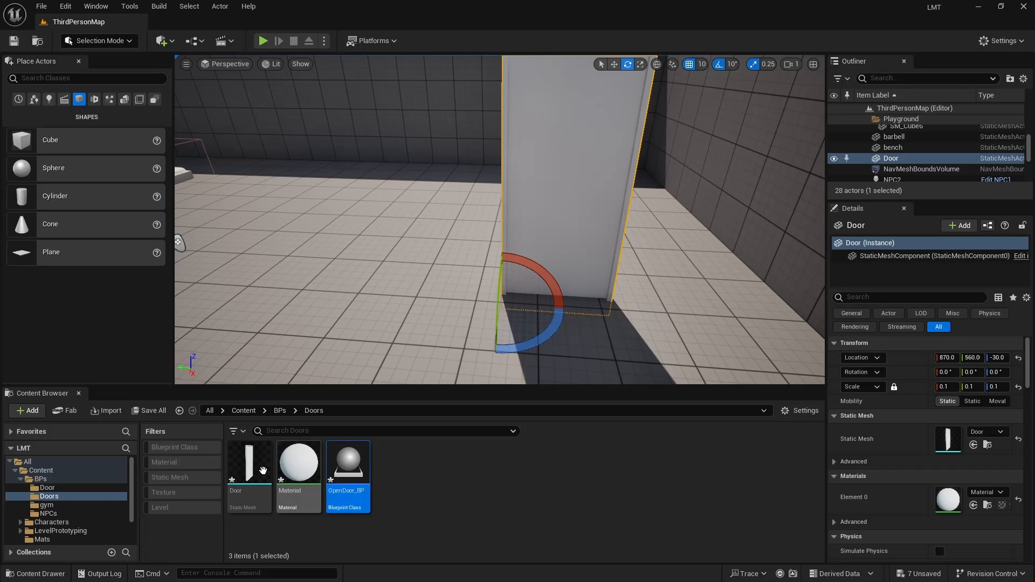
Add the Door static mesh as a component of OpenDoor_BP under its default scene root
{"action": "left_click_drag", "start_coordinate": [255, 470], "coordinate": [1, 302]}
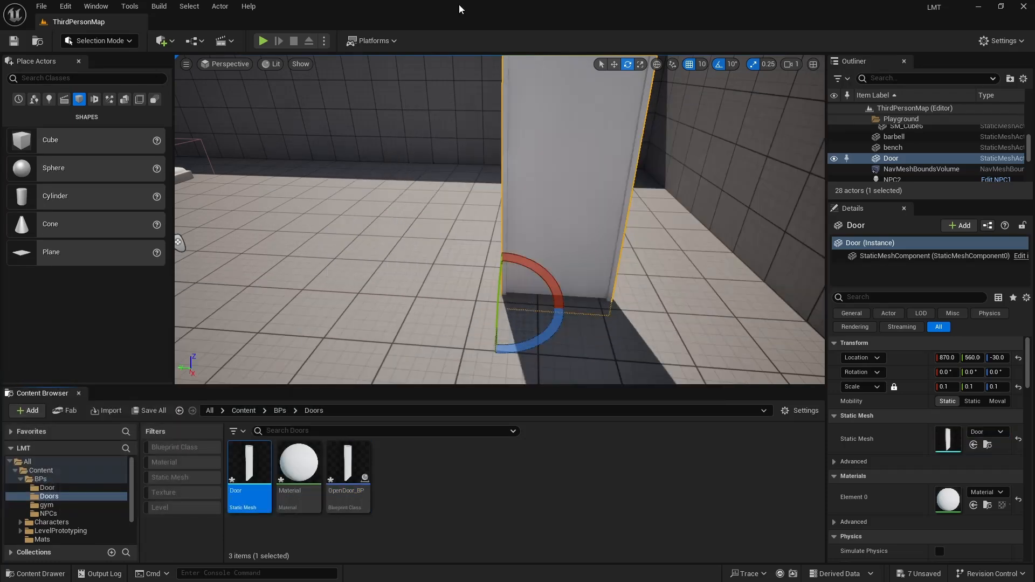
{"action": "left_click_drag", "start_coordinate": [0, 246], "coordinate": [636, 10]}
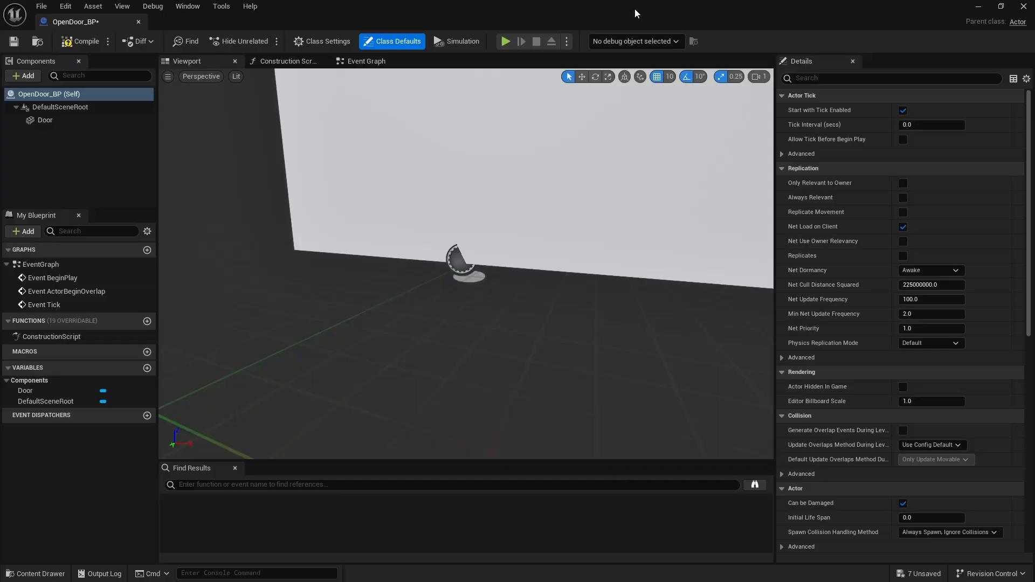
{"action": "right_click_drag", "start_coordinate": [549, 205], "coordinate": [517, 189]}
{"action": "right_click_drag", "start_coordinate": [668, 258], "coordinate": [591, 270]}
Set the Door component's uniform scale to 0.06 and compile the Blueprint
{"action": "left_click", "coordinate": [77, 120]}
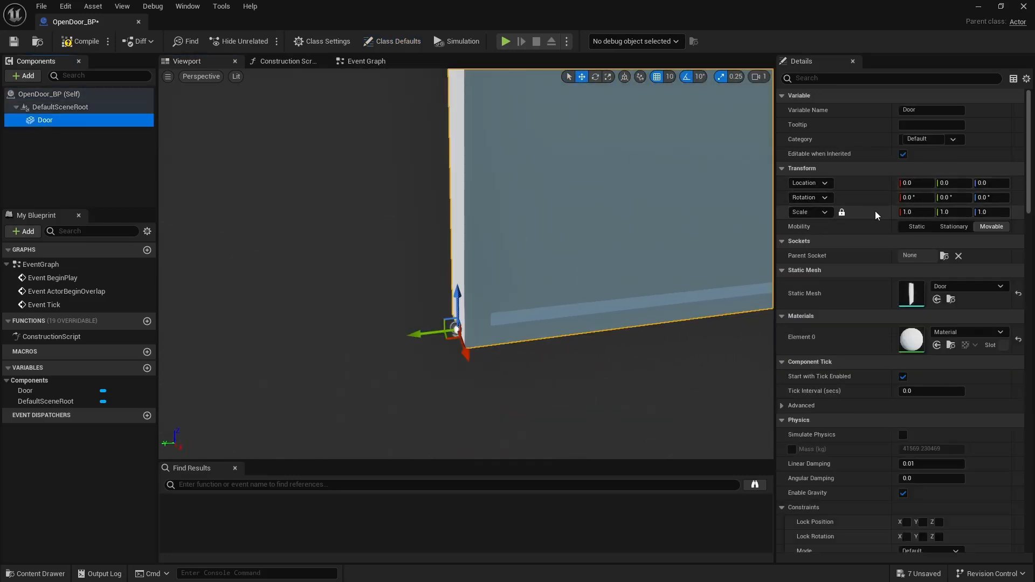
{"action": "left_click", "coordinate": [910, 213]}
{"action": "type", "text": "0.0"}
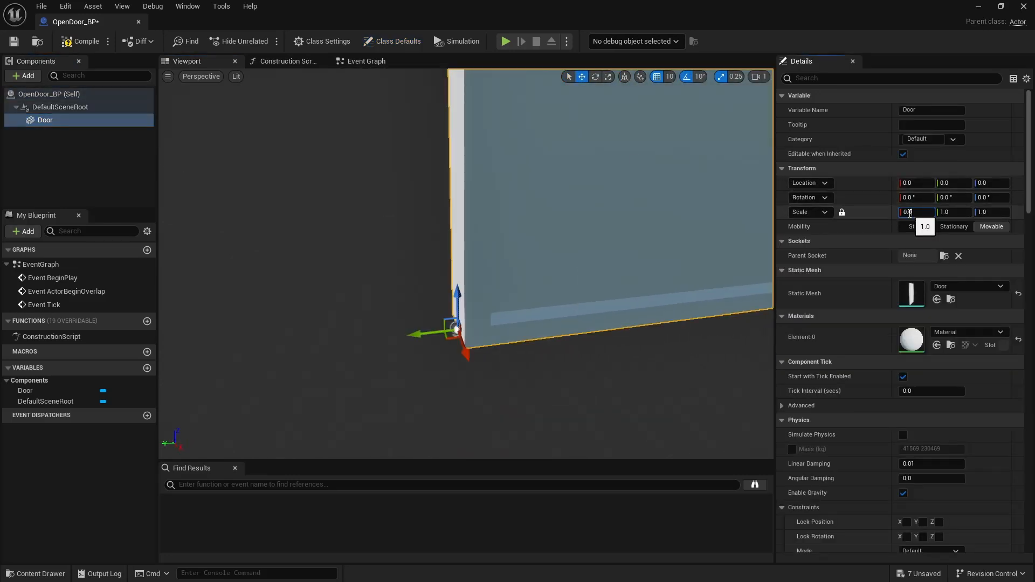
{"action": "type", "text": "6"}
{"action": "key", "text": "Return"}
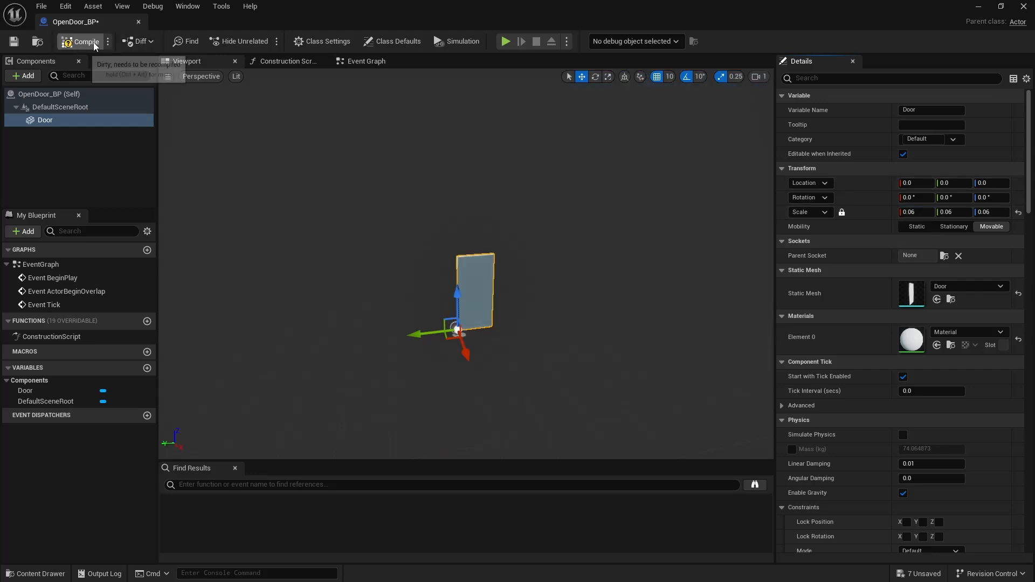
{"action": "left_click", "coordinate": [87, 43]}
Replace the static door in the level with an OpenDoor_BP instance at about X 900, Y 670, Z 0
{"action": "left_click_drag", "start_coordinate": [323, 15], "coordinate": [536, 485]}
{"action": "right_click_drag", "start_coordinate": [468, 238], "coordinate": [529, 266]}
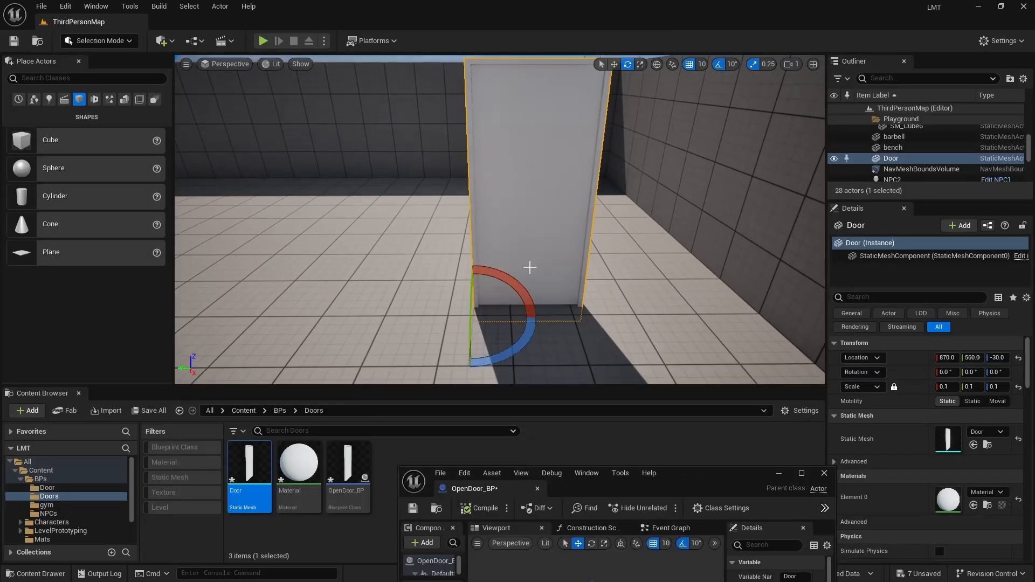
{"action": "key", "text": "Delete"}
{"action": "left_click_drag", "start_coordinate": [348, 467], "coordinate": [404, 321]}
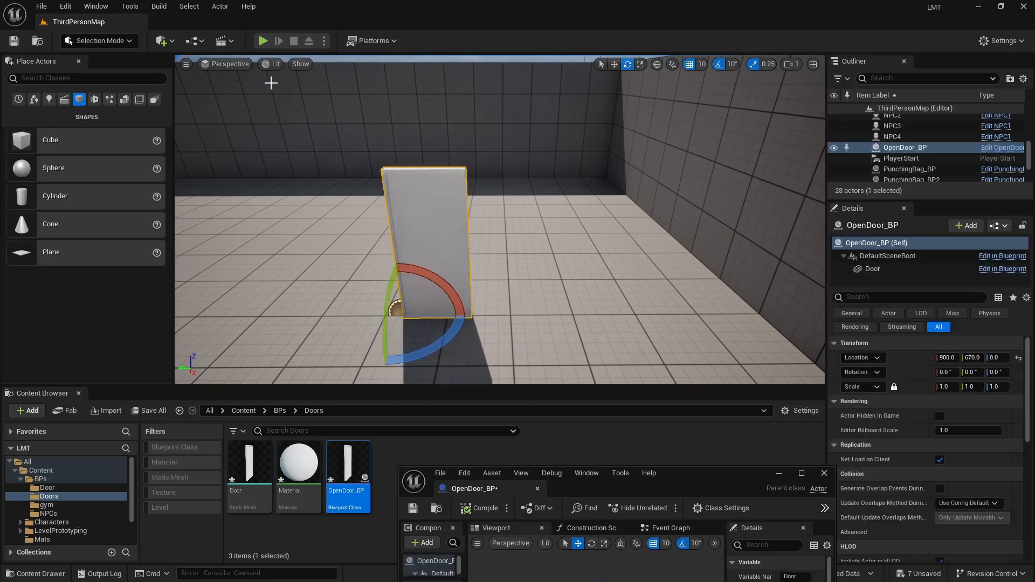
Play the level to check the door's size beside the character, and stop the session
{"action": "left_click", "coordinate": [263, 41]}
{"action": "key", "text": "d"}
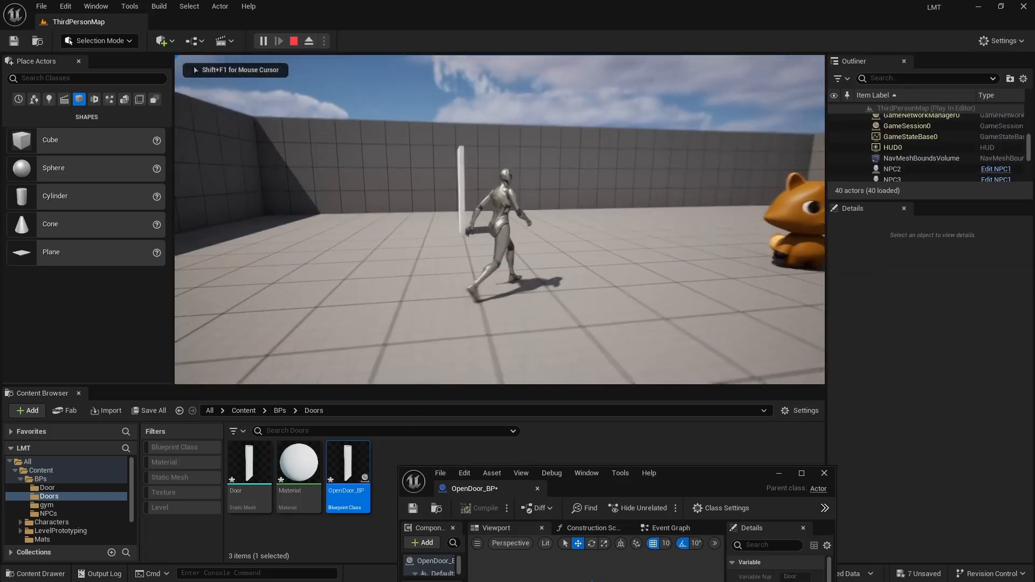
{"action": "key", "text": "Escape"}
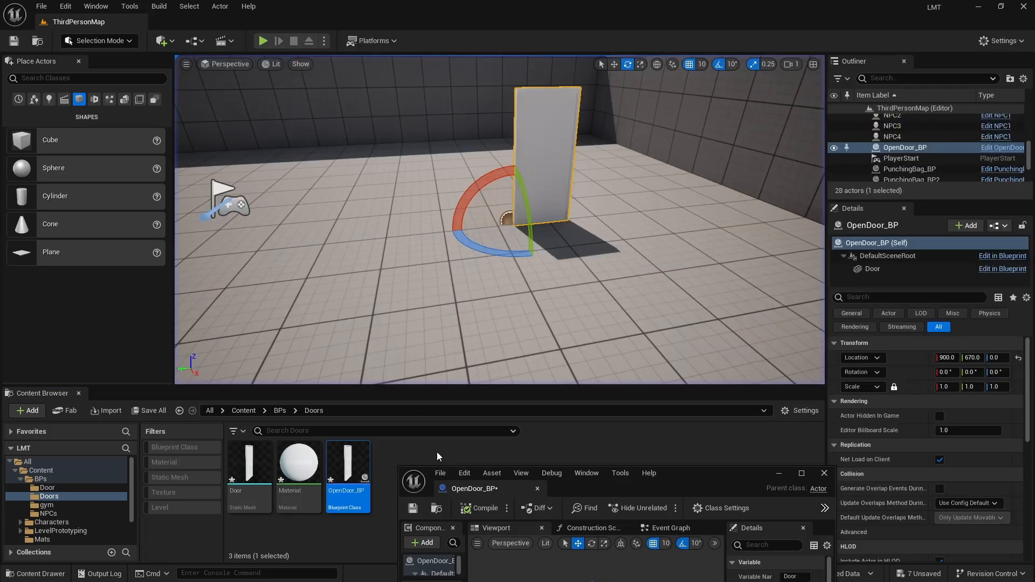
Enable Simulate Physics on the Door component in OpenDoor_BP
{"action": "double_click", "coordinate": [684, 487]}
{"action": "key", "text": "w"}
{"action": "right_click_drag", "start_coordinate": [562, 372], "coordinate": [603, 377]}
{"action": "key", "text": "w"}
{"action": "key", "text": "a"}
{"action": "key", "text": "d"}
{"action": "key", "text": "f"}
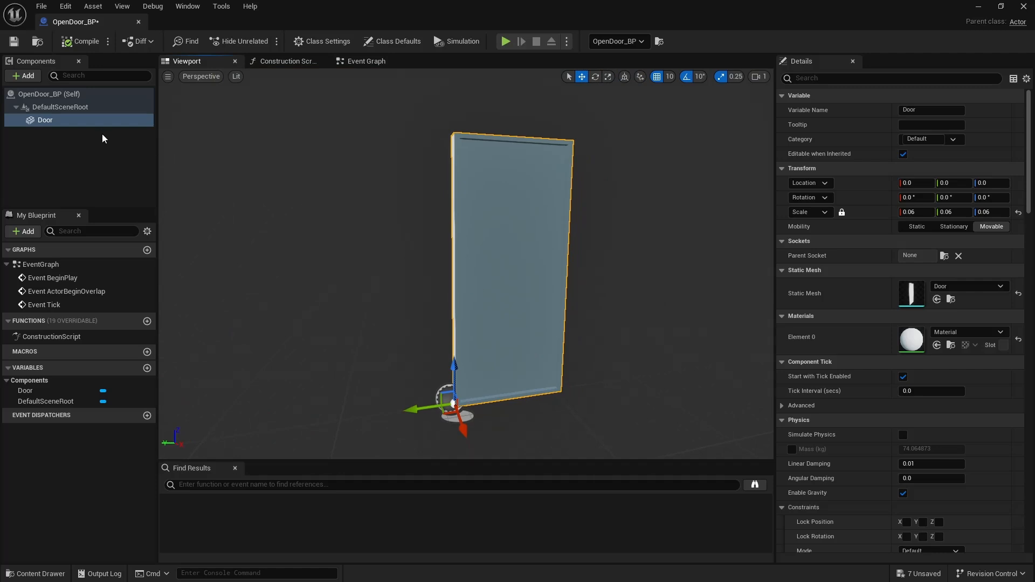
{"action": "scroll", "coordinate": [856, 394], "scroll_direction": "down", "scroll_amount": 2}
{"action": "left_click", "coordinate": [903, 383]}
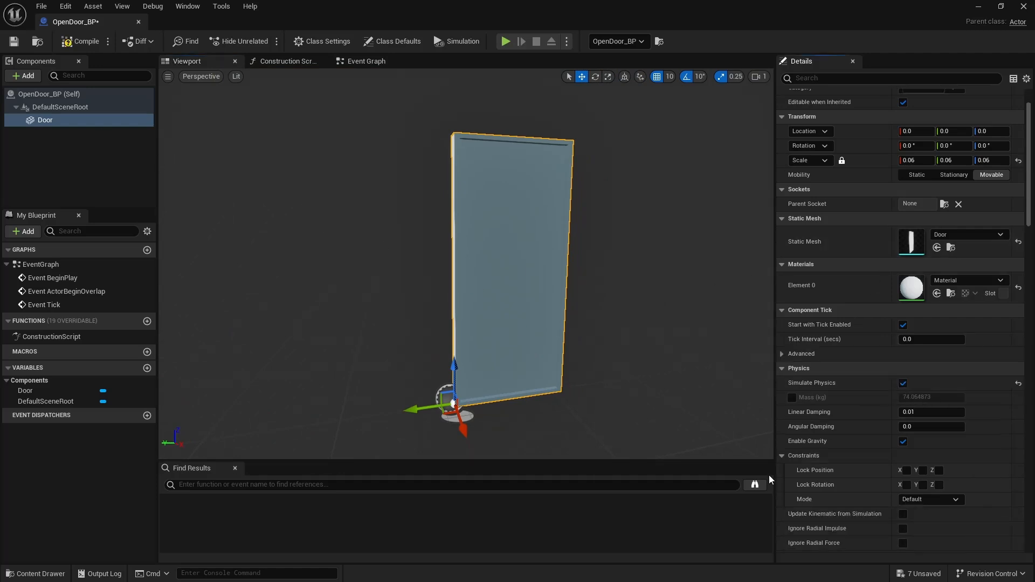
In the Door component's physics constraints, lock position on X, Y and Z and rotation on X and Y
{"action": "left_click", "coordinate": [782, 455]}
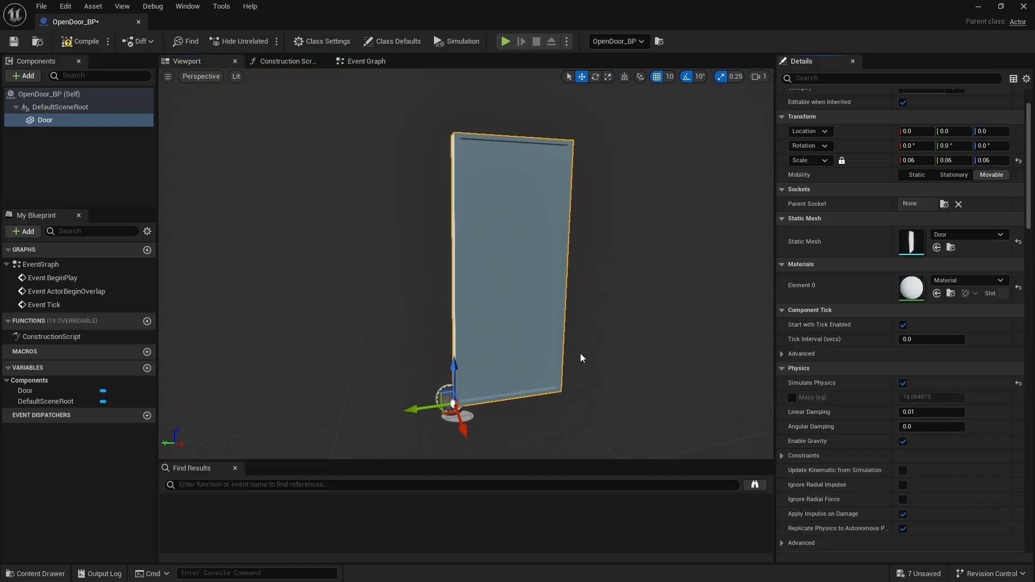
{"action": "left_click", "coordinate": [782, 456]}
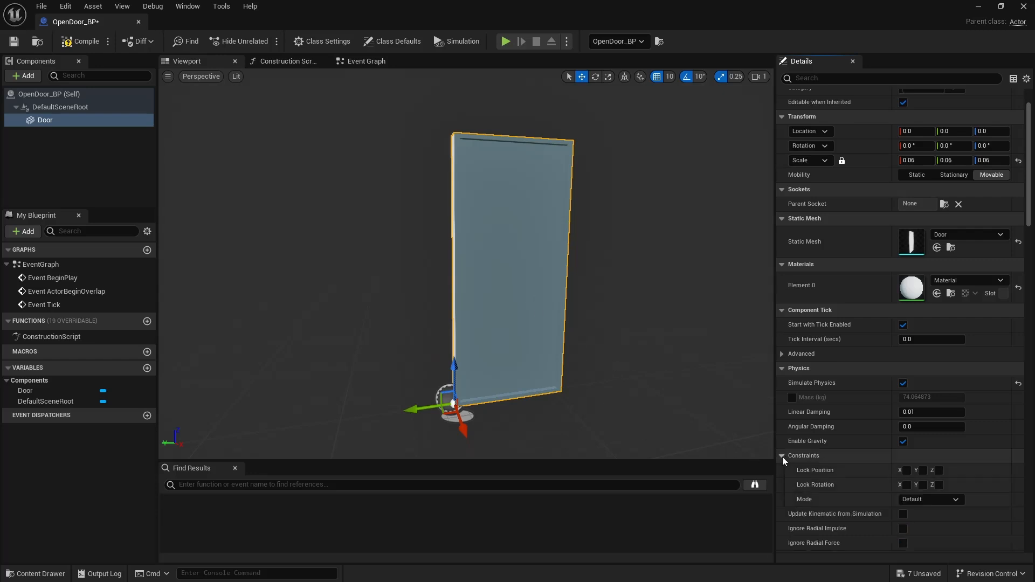
{"action": "left_click", "coordinate": [906, 470]}
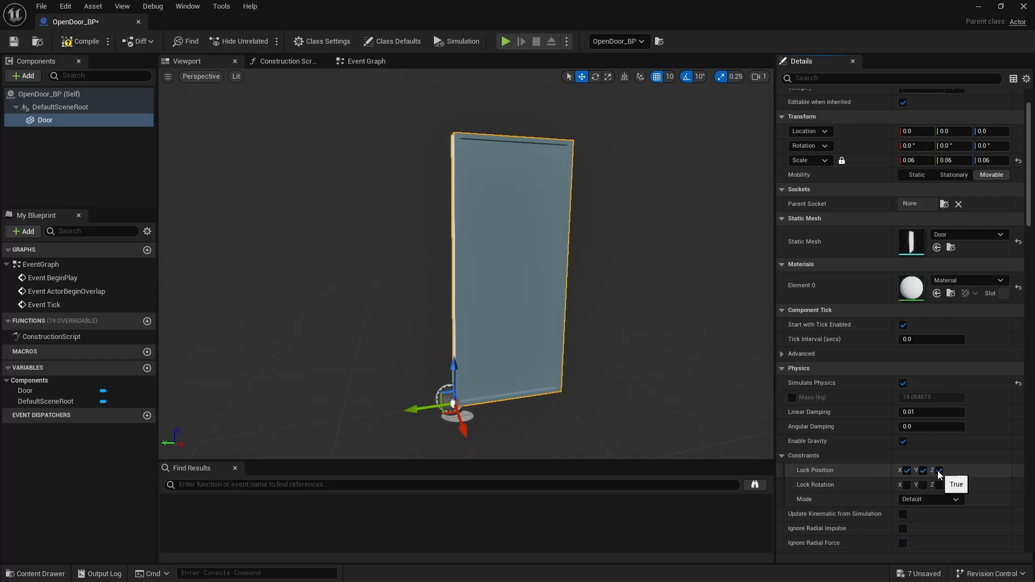
{"action": "left_click", "coordinate": [924, 485]}
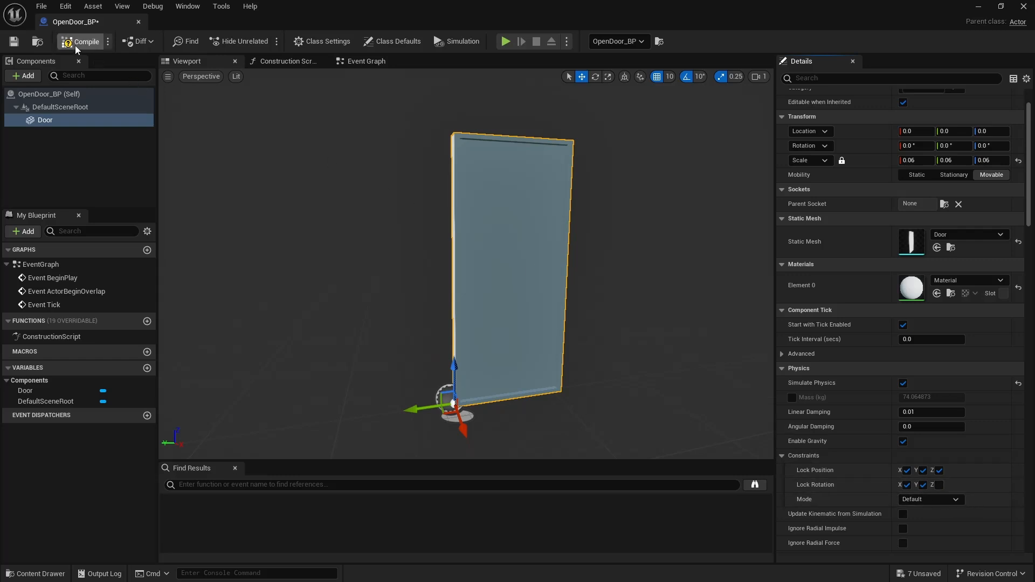
Play the level, push the physics door with the character from different sides, and stop the session
{"action": "left_click_drag", "start_coordinate": [331, 20], "coordinate": [472, 435]}
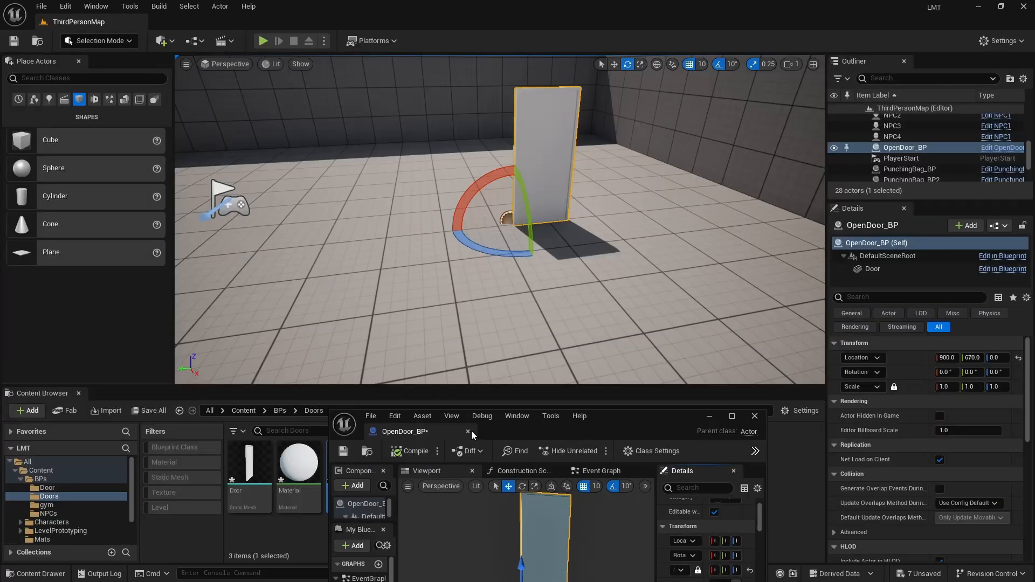
{"action": "left_click", "coordinate": [263, 41]}
{"action": "key", "text": "w"}
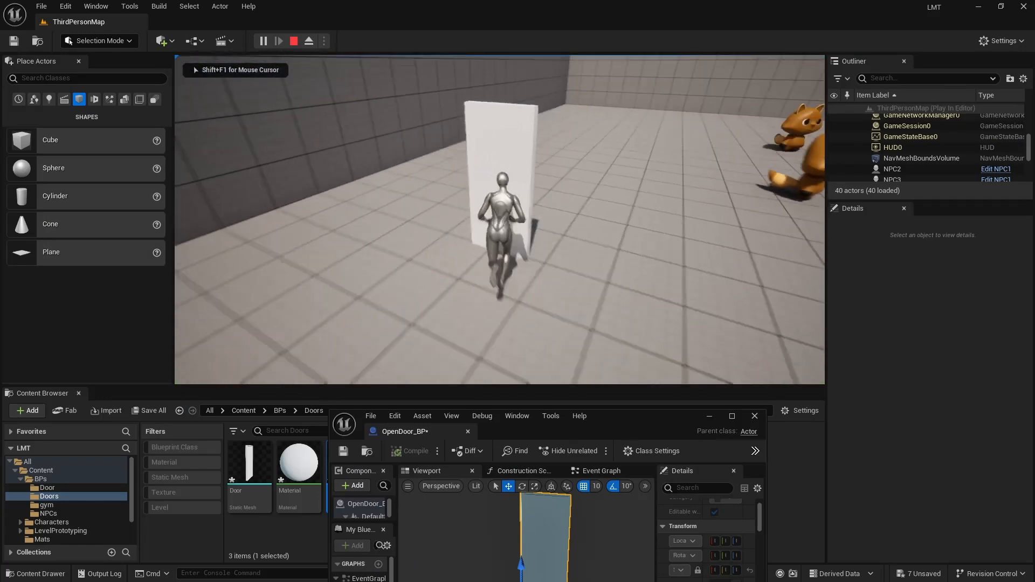
{"action": "key", "text": "w"}
{"action": "key", "text": "d"}
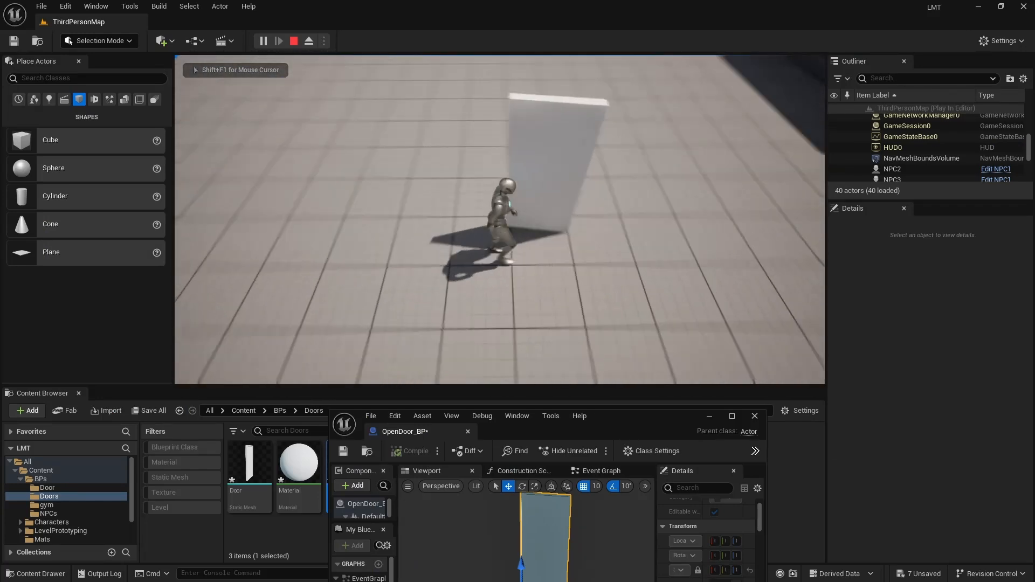
{"action": "key", "text": "w"}
{"action": "key", "text": "s"}
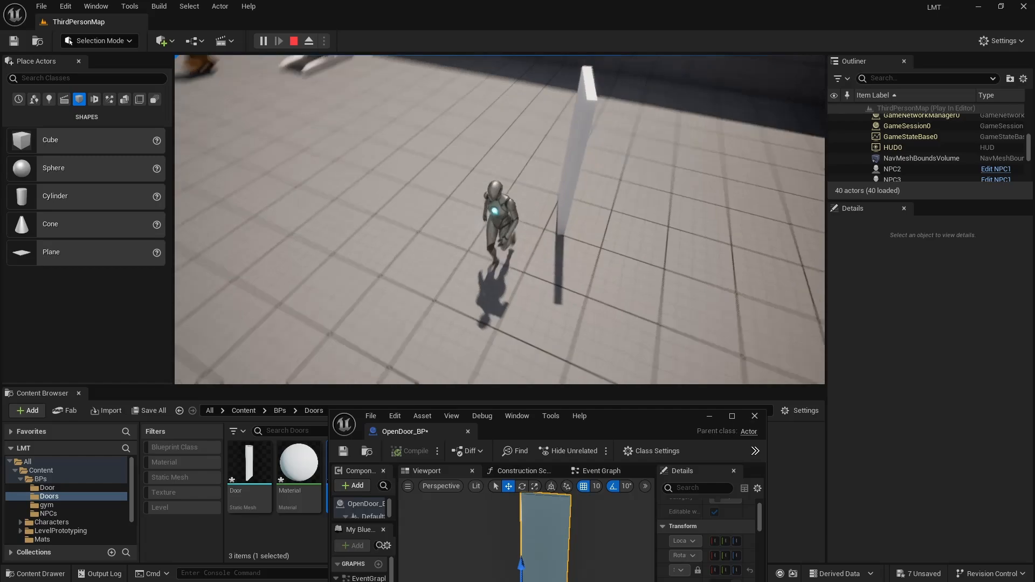
{"action": "key", "text": "Escape"}
{"action": "key", "text": "w"}
{"action": "right_click_drag", "start_coordinate": [500, 219], "coordinate": [560, 227]}
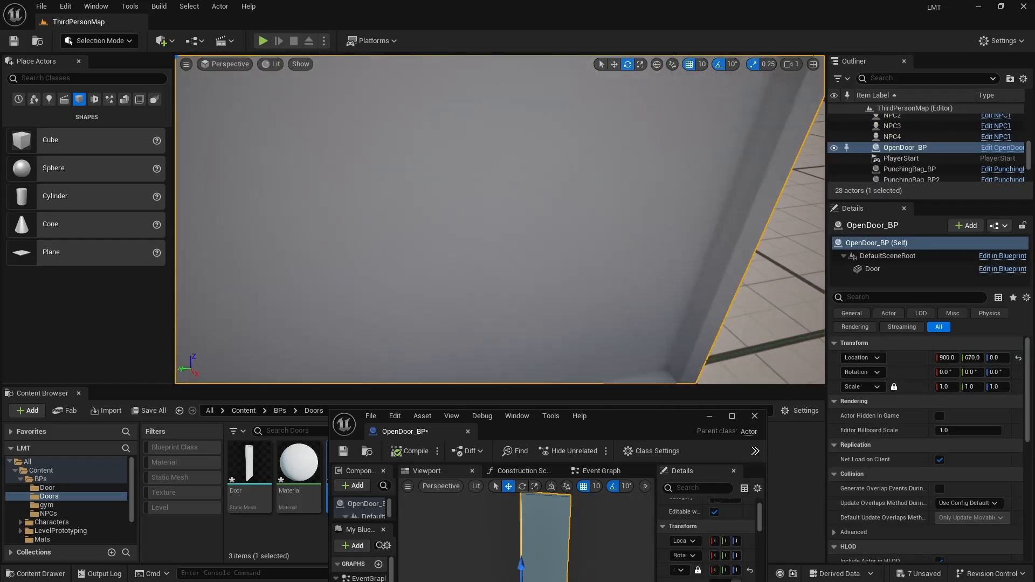
Raise the Door component in OpenDoor_BP to a Z location of 10
{"action": "key", "text": "a"}
{"action": "mouse_move", "coordinate": [609, 302]}
{"action": "right_mouse_down"}
{"action": "mouse_move", "coordinate": [588, 305]}
{"action": "mouse_move", "coordinate": [598, 275]}
{"action": "mouse_move", "coordinate": [608, 302]}
{"action": "right_mouse_up"}
{"action": "key", "text": "s"}
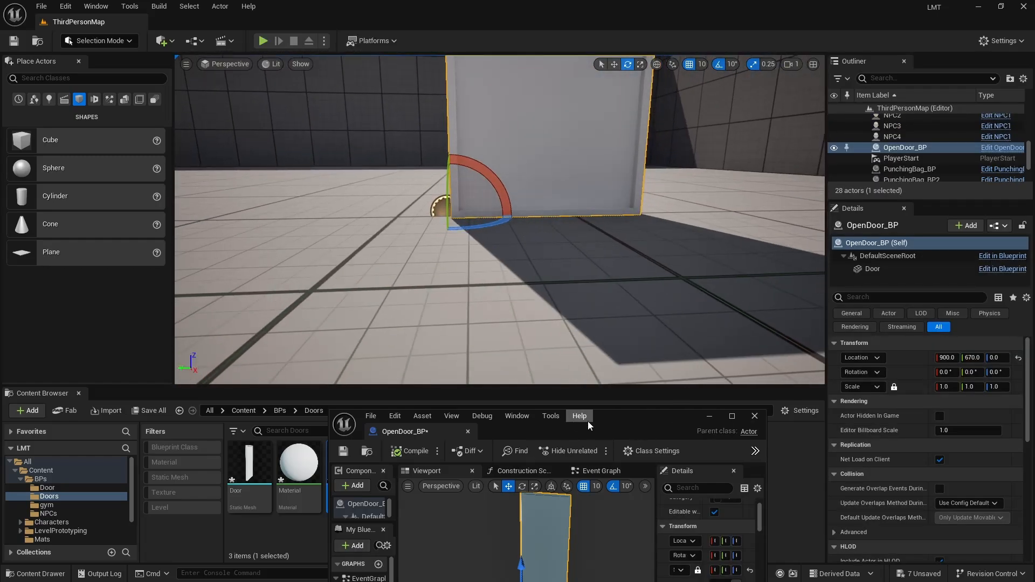
{"action": "double_click", "coordinate": [594, 422]}
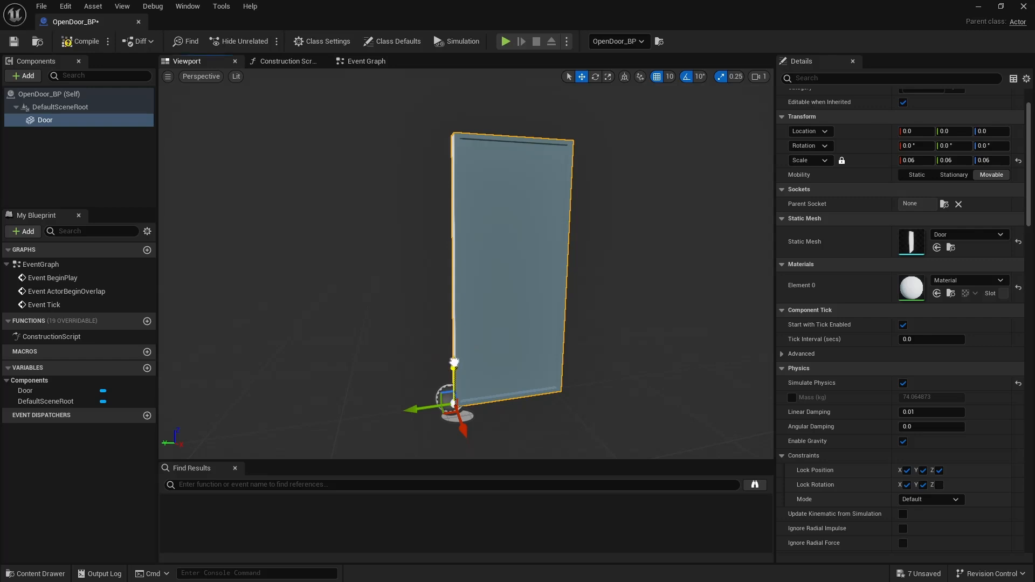
{"action": "left_click_drag", "start_coordinate": [453, 358], "coordinate": [452, 355]}
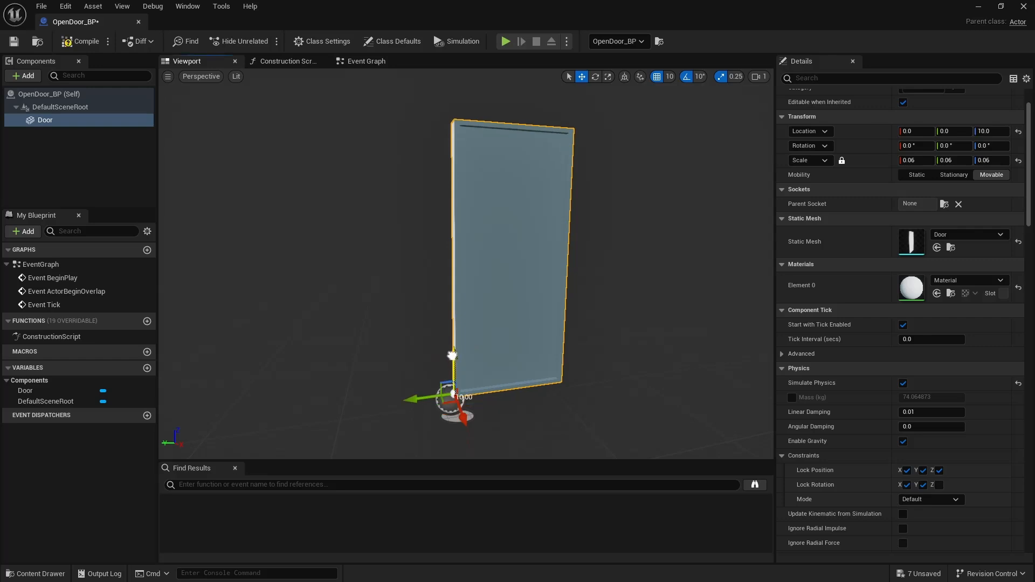
Add a Cube component beneath the Door component in OpenDoor_BP
{"action": "left_click", "coordinate": [20, 77]}
{"action": "left_click", "coordinate": [19, 77]}
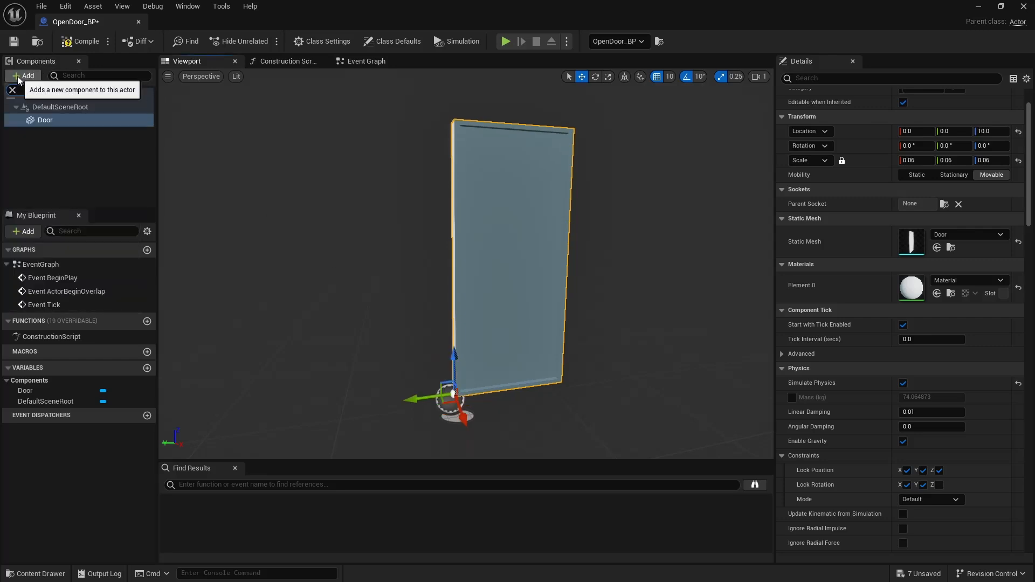
{"action": "type", "text": "cube"}
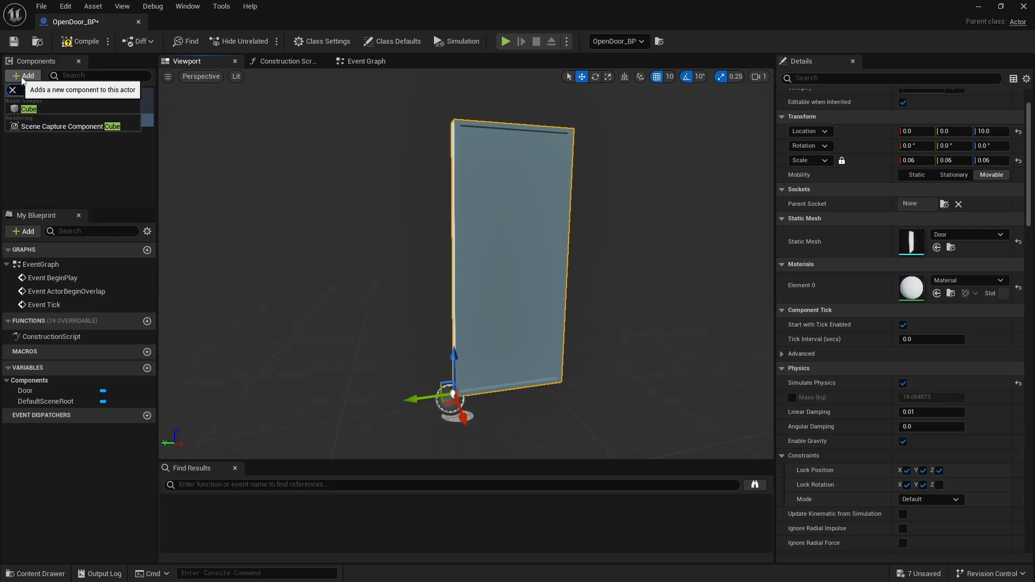
{"action": "left_click", "coordinate": [31, 110]}
{"action": "right_click_drag", "start_coordinate": [496, 314], "coordinate": [474, 343]}
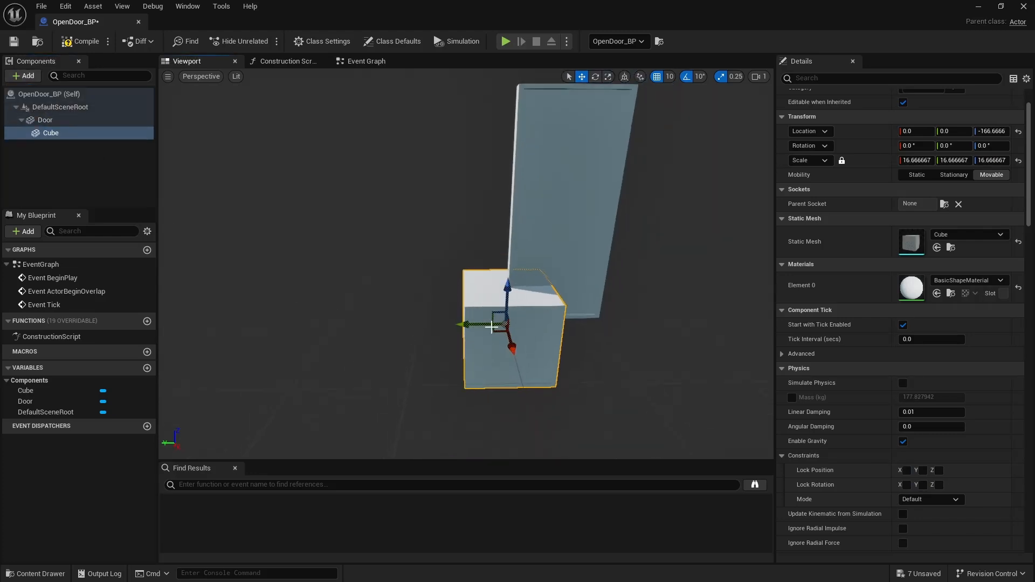
Shape the cube into a tall thin post scaled about 8.67, 2.92, 44.67 and place it at Y 166.67, Z 2000
{"action": "left_click_drag", "start_coordinate": [495, 315], "coordinate": [490, 288]}
{"action": "key", "text": "r"}
{"action": "key", "text": "r"}
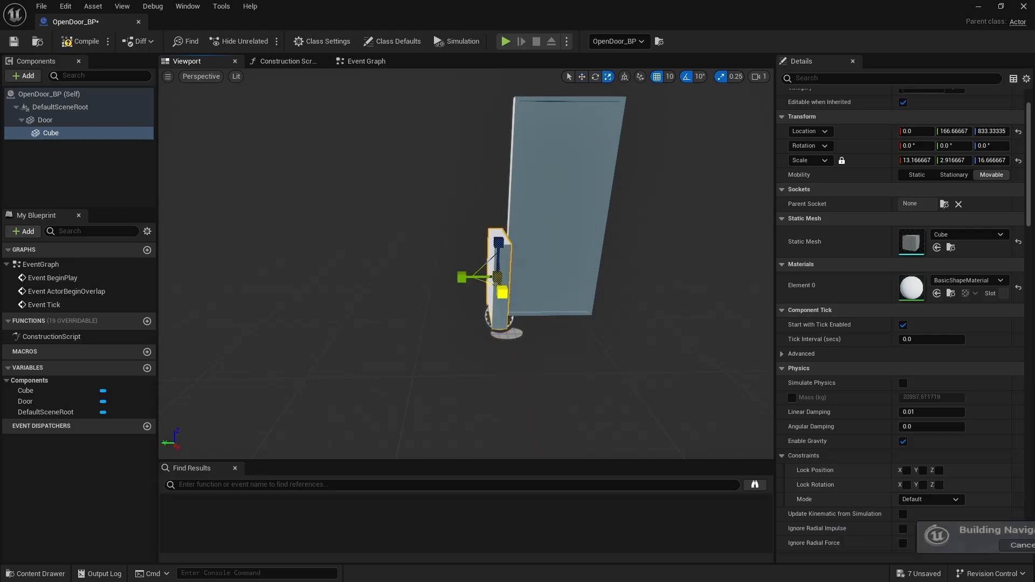
{"action": "left_click_drag", "start_coordinate": [499, 242], "coordinate": [500, 224]}
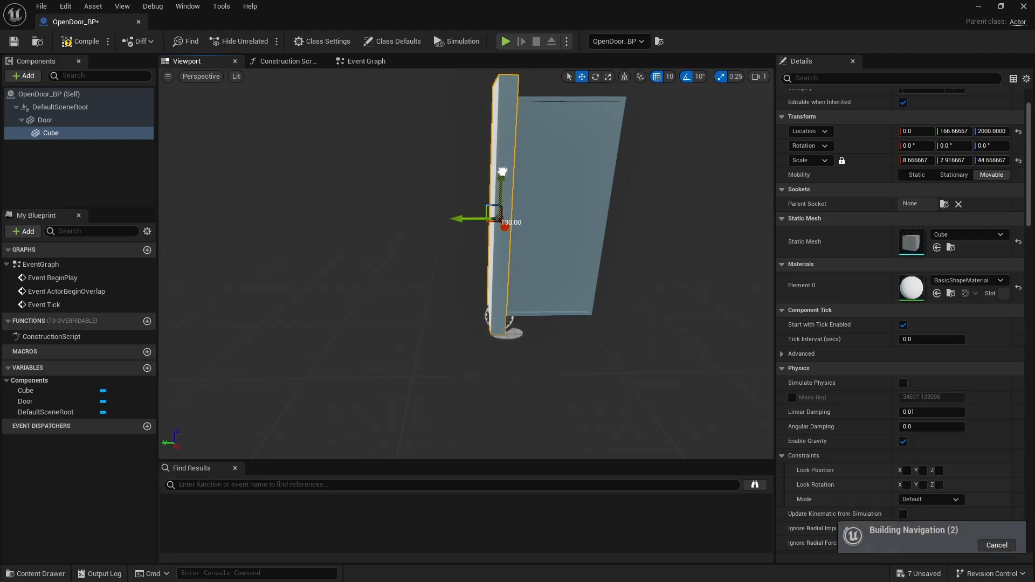
Move the cube post away from the door's hinge edge to Y 333.33 and compile the Blueprint
{"action": "mouse_move", "coordinate": [517, 197]}
{"action": "right_mouse_down"}
{"action": "mouse_move", "coordinate": [542, 199]}
{"action": "mouse_move", "coordinate": [521, 190]}
{"action": "mouse_move", "coordinate": [527, 202]}
{"action": "mouse_move", "coordinate": [516, 198]}
{"action": "right_mouse_up"}
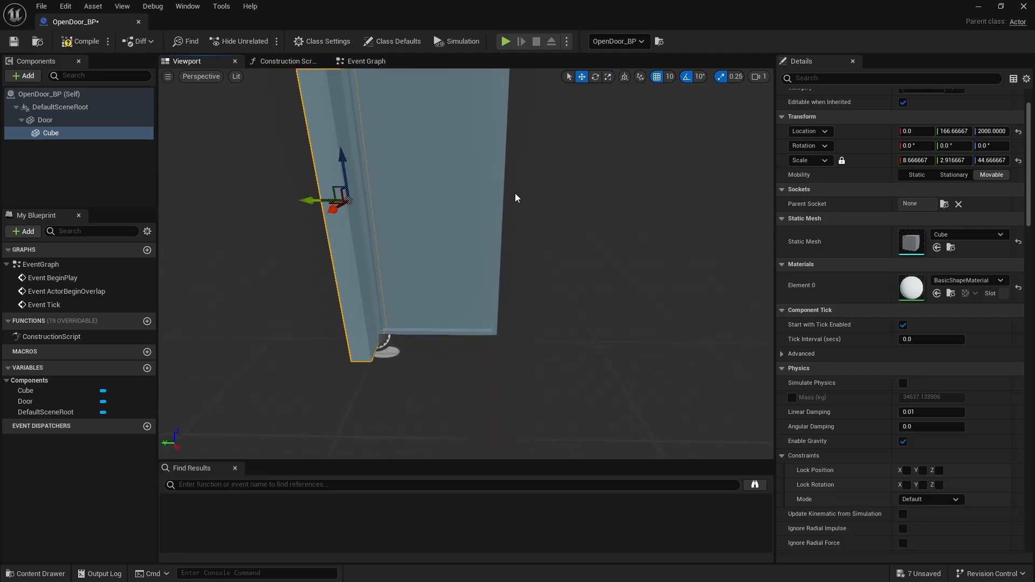
{"action": "left_click_drag", "start_coordinate": [307, 200], "coordinate": [296, 201]}
{"action": "mouse_move", "coordinate": [295, 200]}
{"action": "right_mouse_down"}
{"action": "mouse_move", "coordinate": [323, 200]}
{"action": "mouse_move", "coordinate": [307, 208]}
{"action": "right_mouse_up"}
{"action": "mouse_move", "coordinate": [242, 120]}
{"action": "right_mouse_down"}
{"action": "mouse_move", "coordinate": [207, 121]}
{"action": "mouse_move", "coordinate": [243, 121]}
{"action": "right_mouse_up"}
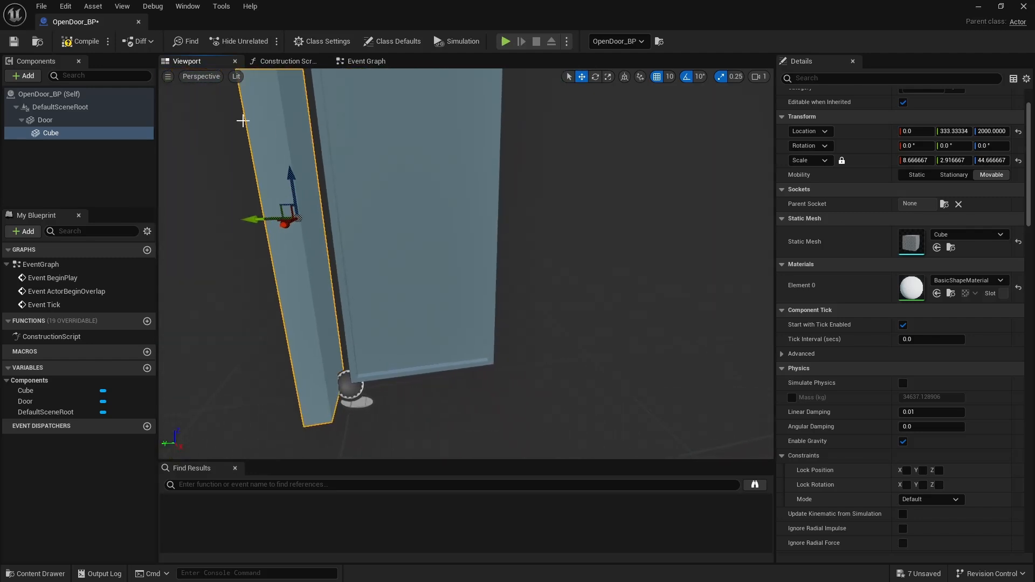
{"action": "left_click", "coordinate": [96, 46]}
Play the level, push the door with the character to check how the attached post behaves, and stop the session
{"action": "left_click_drag", "start_coordinate": [324, 9], "coordinate": [485, 481]}
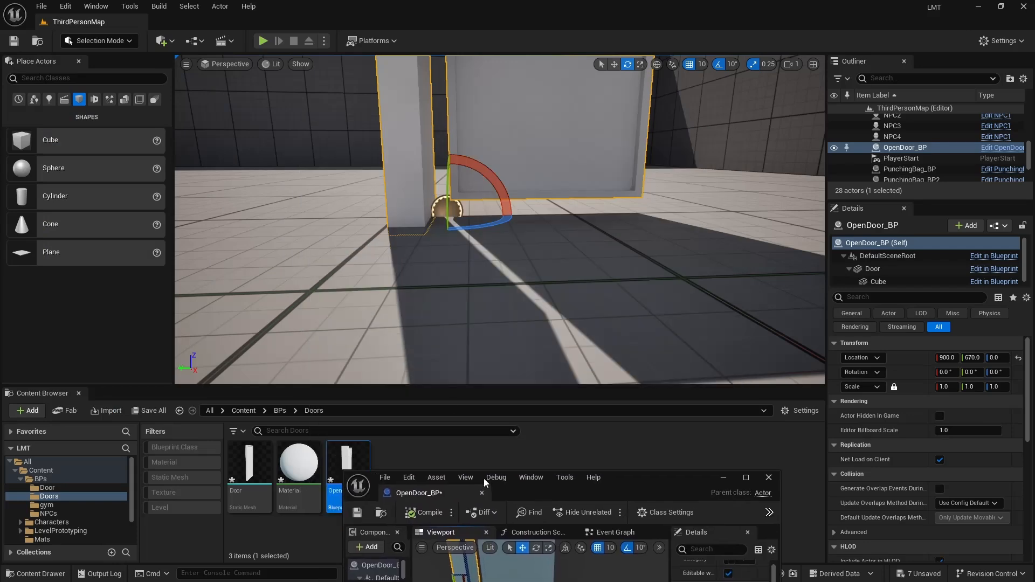
{"action": "left_click", "coordinate": [263, 41]}
{"action": "key", "text": "w"}
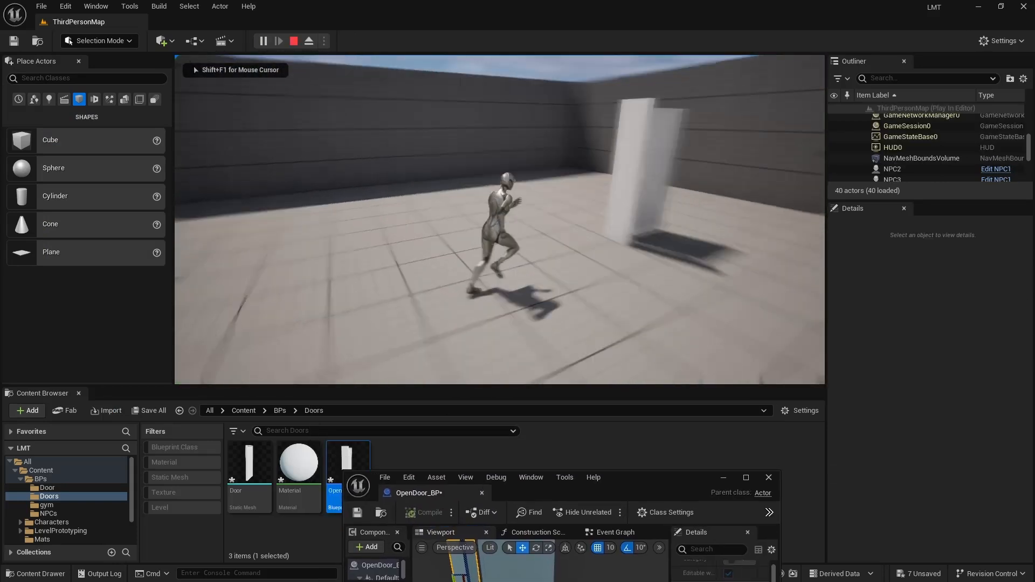
{"action": "key", "text": "d"}
{"action": "key", "text": "w"}
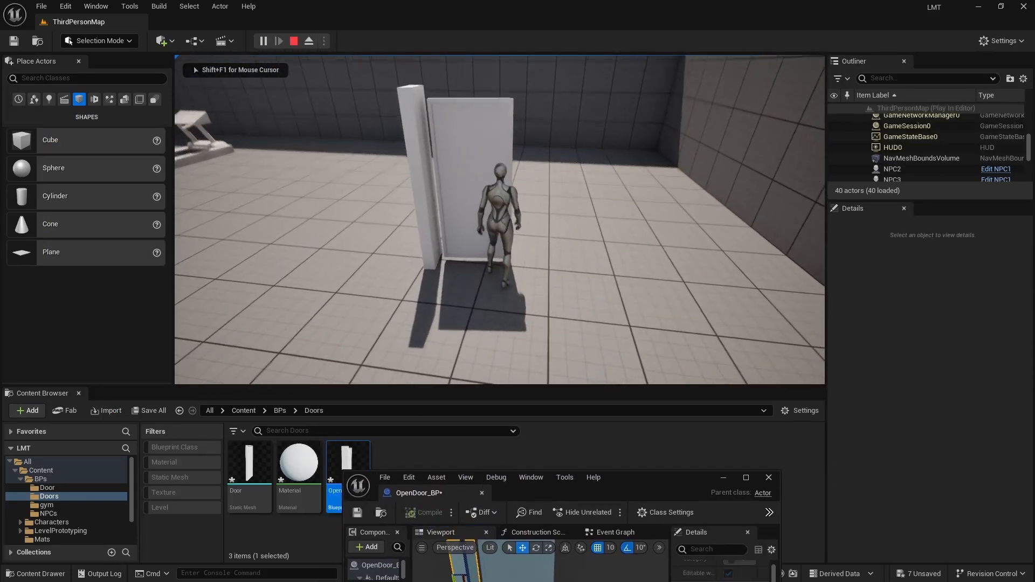
{"action": "key", "text": "s"}
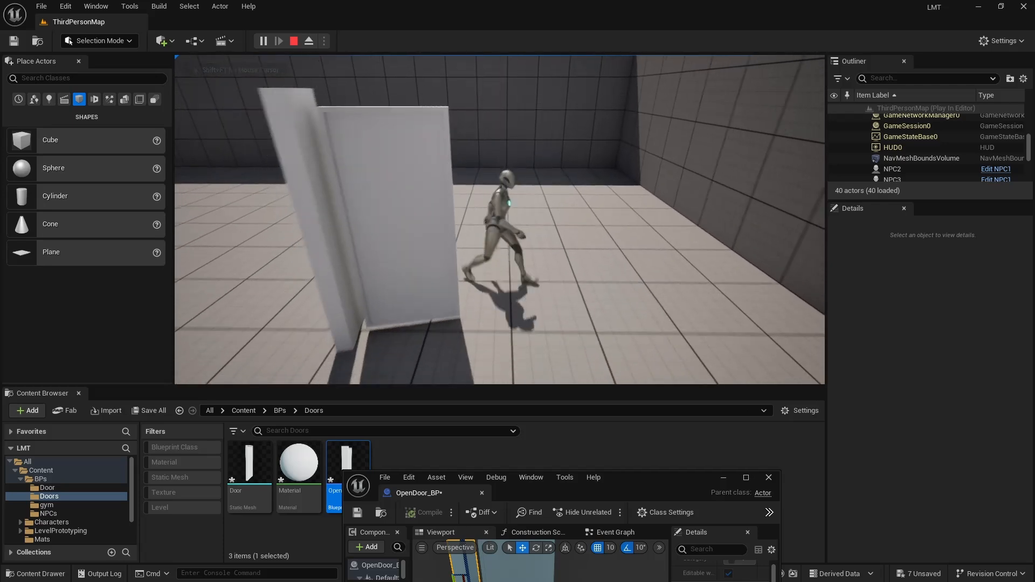
{"action": "key", "text": "w"}
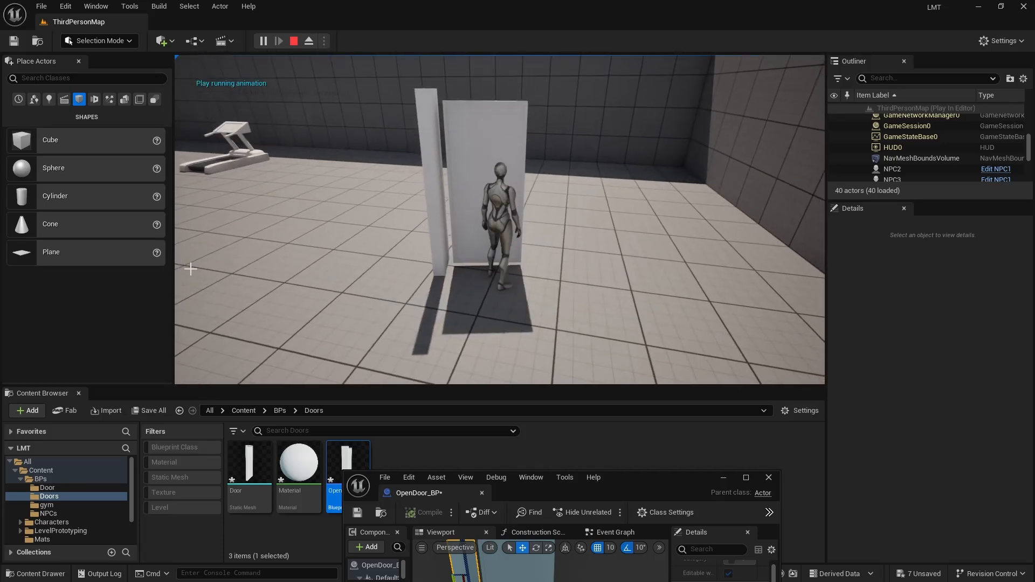
{"action": "key", "text": "Escape"}
Reparent the Cube from the Door to DefaultSceneRoot in OpenDoor_BP, and raise the Door component to Z 20
{"action": "double_click", "coordinate": [634, 479]}
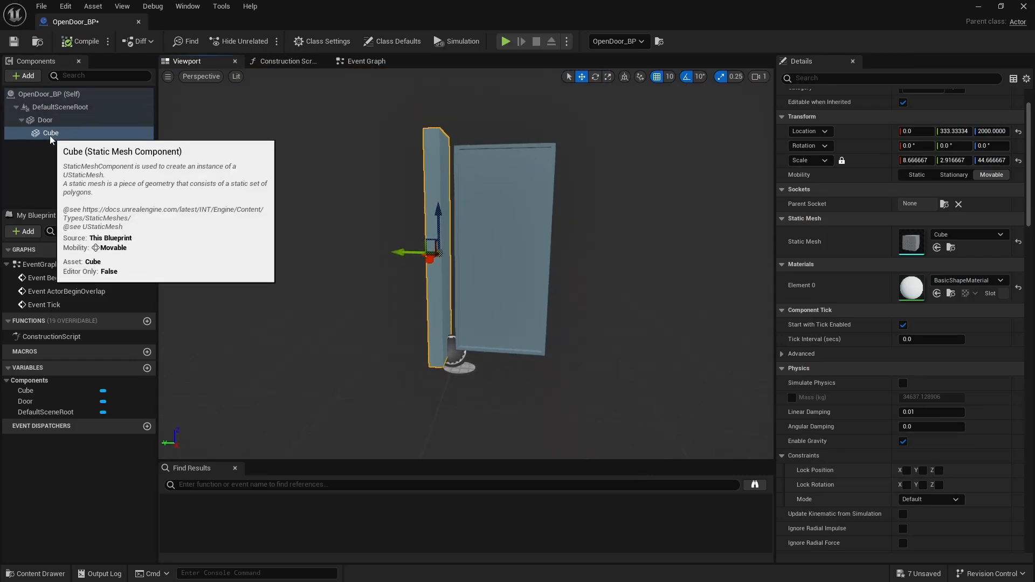
{"action": "left_click_drag", "start_coordinate": [52, 140], "coordinate": [60, 108]}
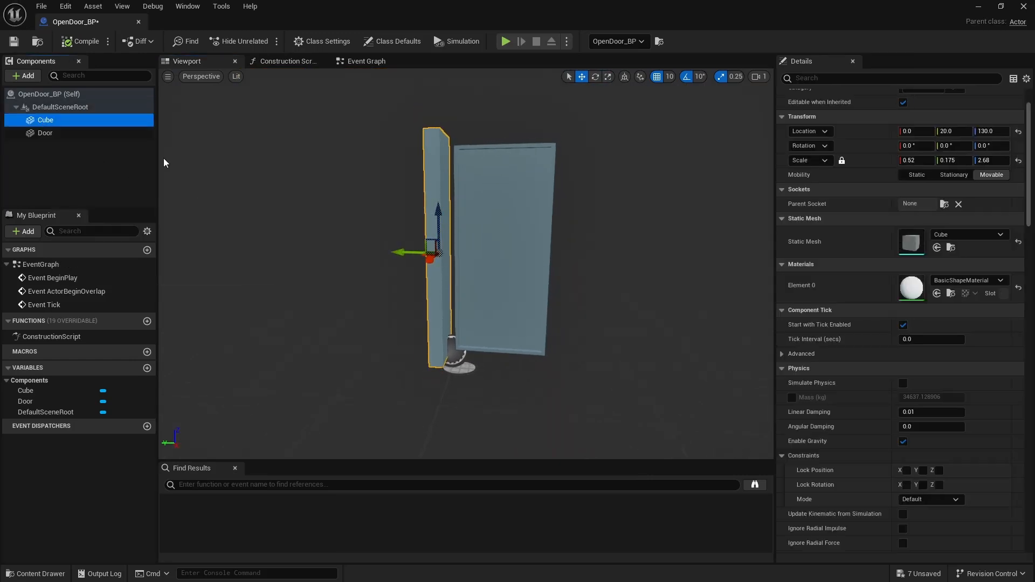
{"action": "left_click", "coordinate": [60, 134]}
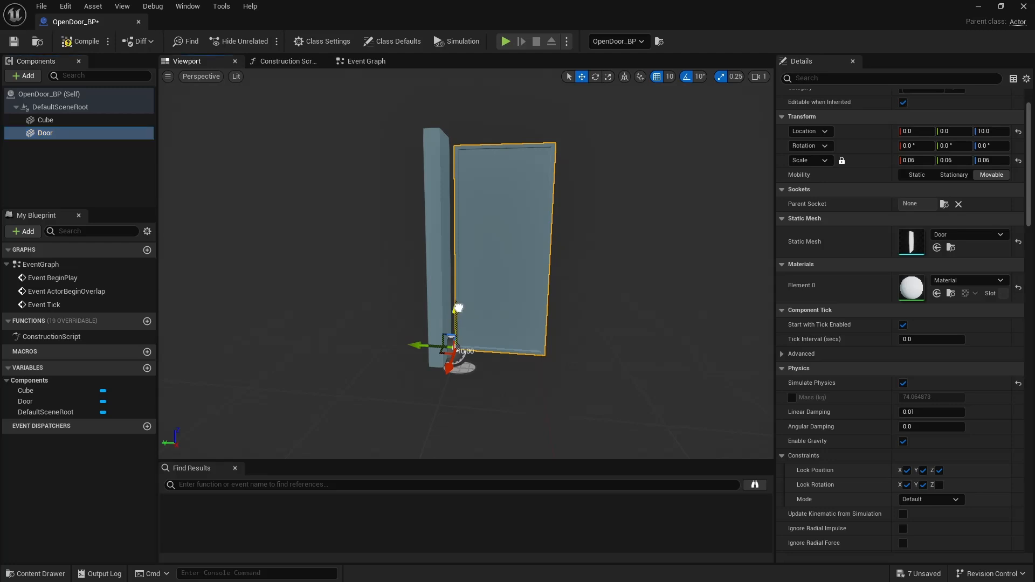
{"action": "left_click_drag", "start_coordinate": [457, 308], "coordinate": [454, 302]}
Adjust the cube post's Y location so it stands just beside the door's hinge edge
{"action": "left_click", "coordinate": [430, 247]}
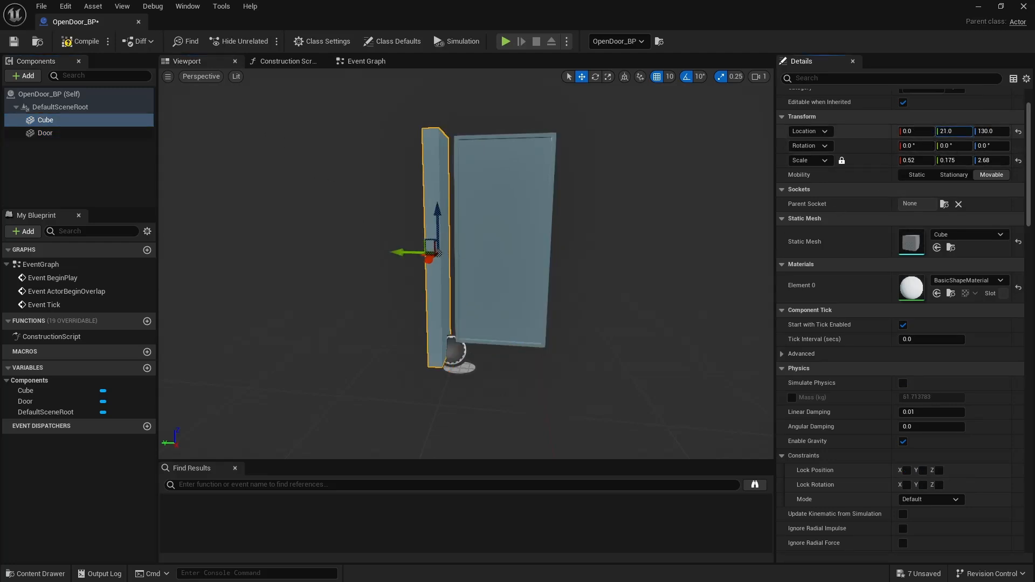
{"action": "left_click_drag", "start_coordinate": [439, 253], "coordinate": [445, 254]}
{"action": "mouse_move", "coordinate": [620, 238]}
{"action": "right_mouse_down"}
{"action": "mouse_move", "coordinate": [598, 224]}
{"action": "mouse_move", "coordinate": [560, 259]}
{"action": "mouse_move", "coordinate": [576, 261]}
{"action": "mouse_move", "coordinate": [563, 253]}
{"action": "mouse_move", "coordinate": [603, 237]}
{"action": "mouse_move", "coordinate": [582, 226]}
{"action": "mouse_move", "coordinate": [621, 219]}
{"action": "right_mouse_up"}
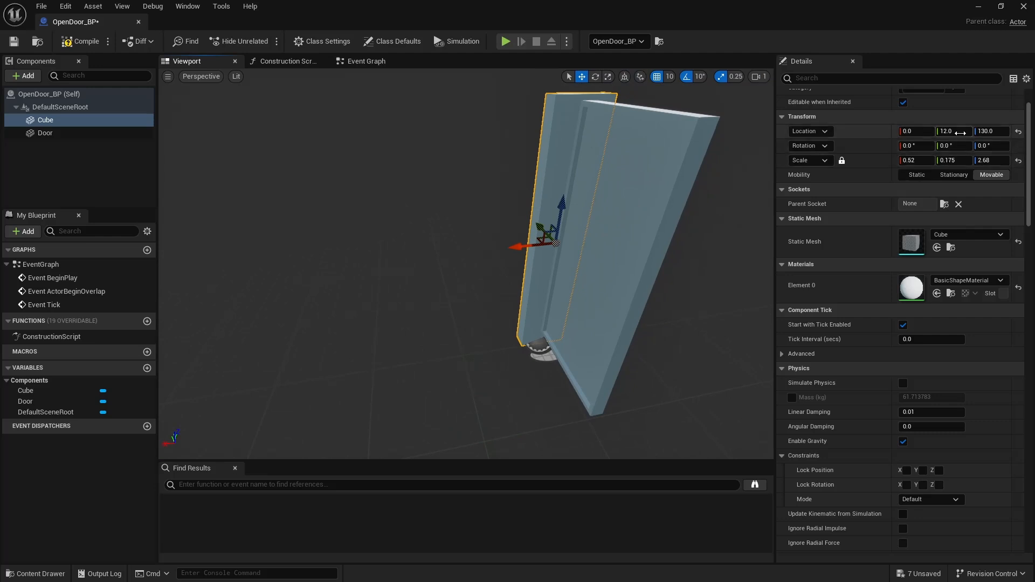
{"action": "left_click_drag", "start_coordinate": [953, 131], "coordinate": [973, 131]}
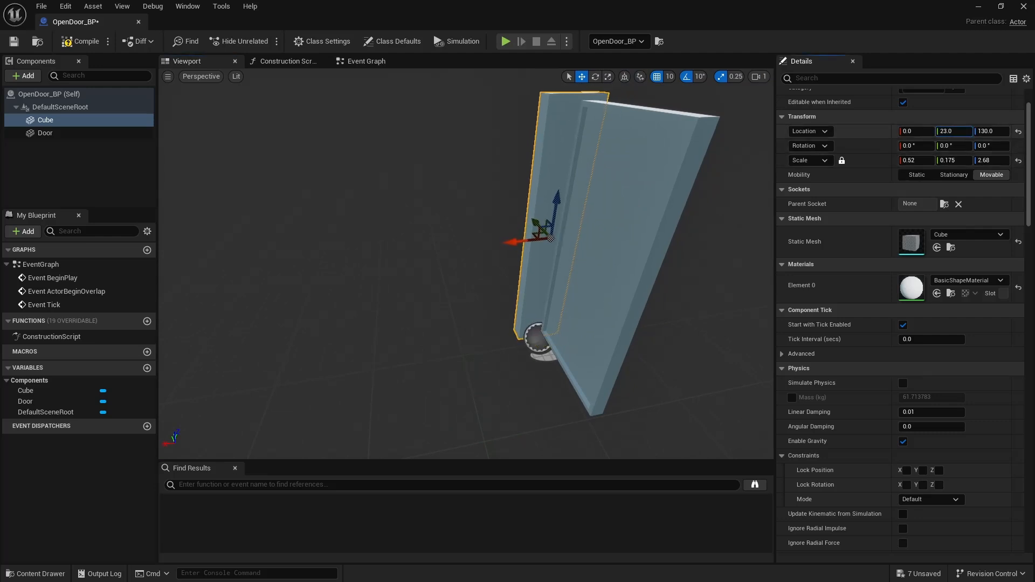
Thin the Door component by unlocking its scale ratio and setting X scale to 0.03, and compile the Blueprint
{"action": "left_click", "coordinate": [658, 235]}
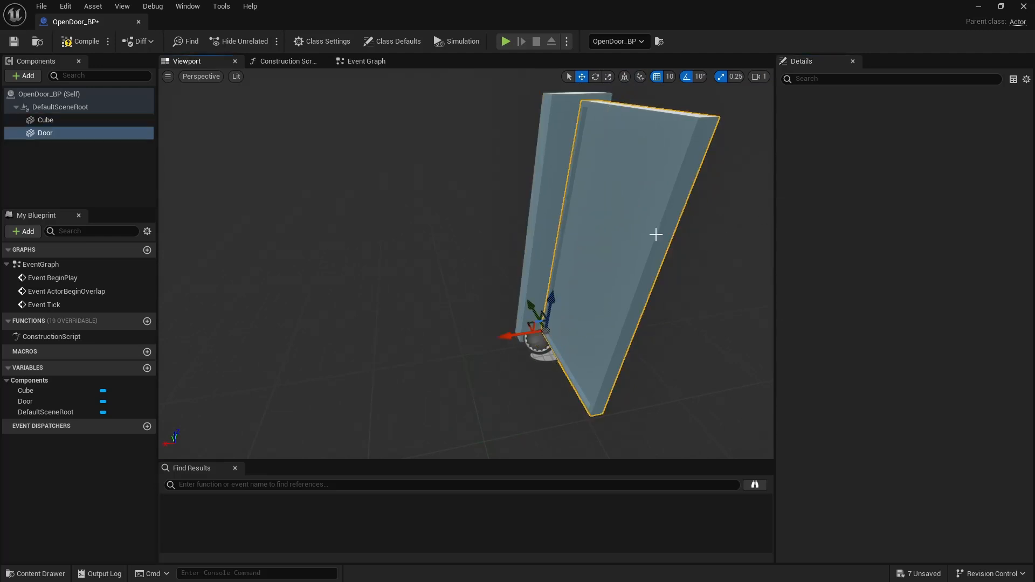
{"action": "left_click", "coordinate": [841, 160]}
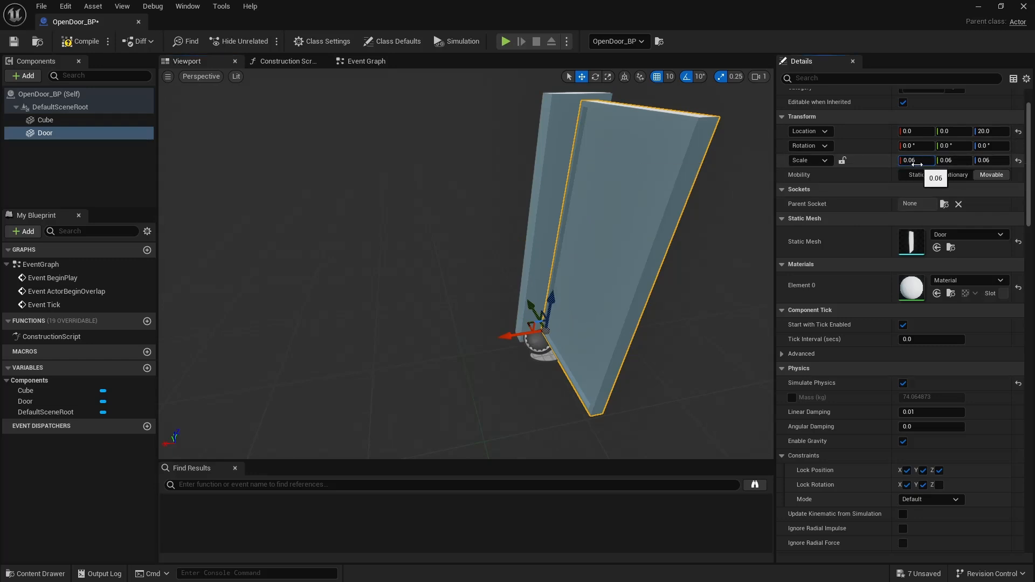
{"action": "left_click_drag", "start_coordinate": [916, 164], "coordinate": [917, 164]}
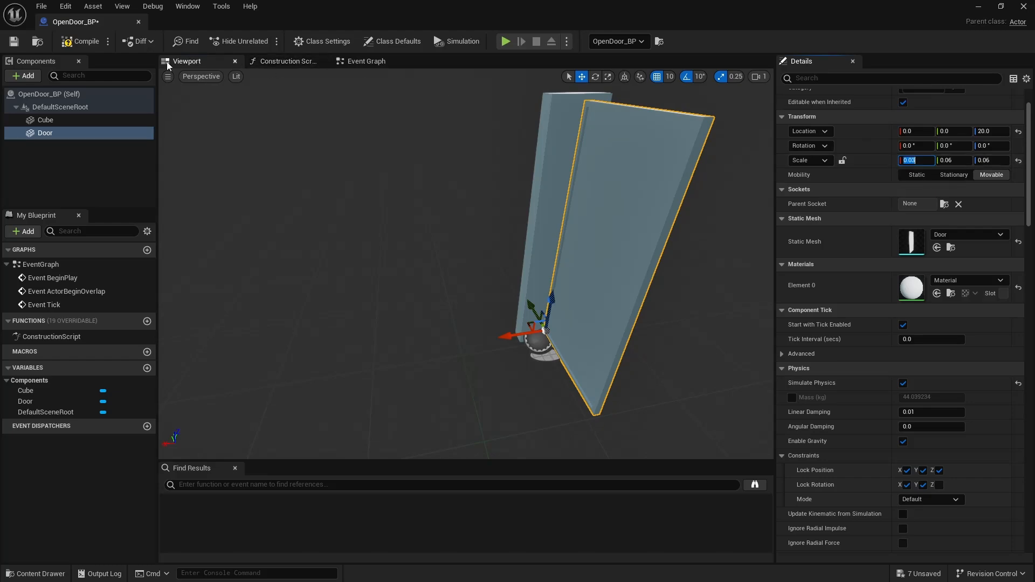
{"action": "left_click", "coordinate": [88, 46]}
Play the level, run the character into the thinner door from both sides, and stop the session
{"action": "left_click_drag", "start_coordinate": [354, 23], "coordinate": [587, 390]}
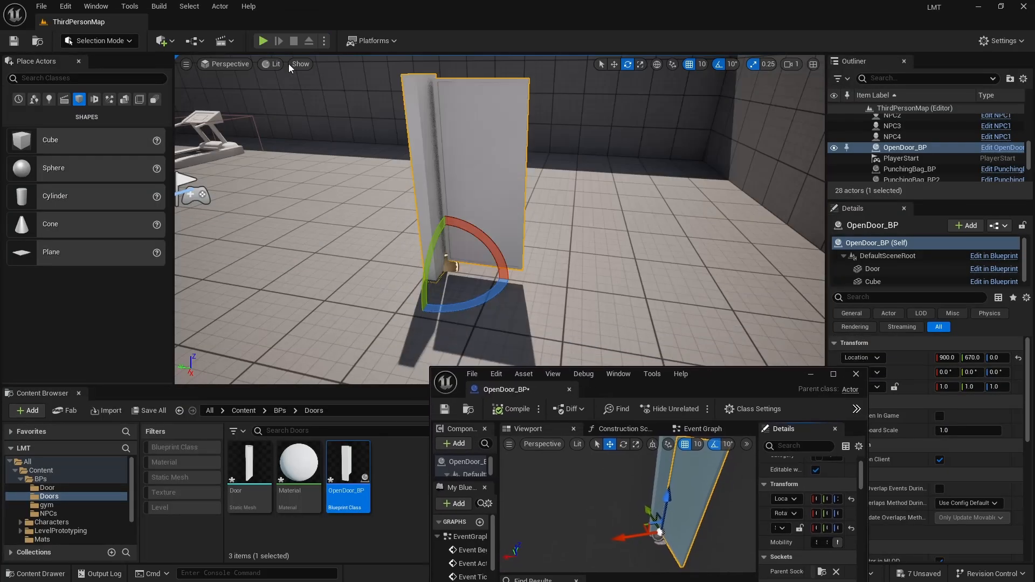
{"action": "left_click", "coordinate": [262, 42]}
{"action": "left_click", "coordinate": [309, 130]}
{"action": "key", "text": "w"}
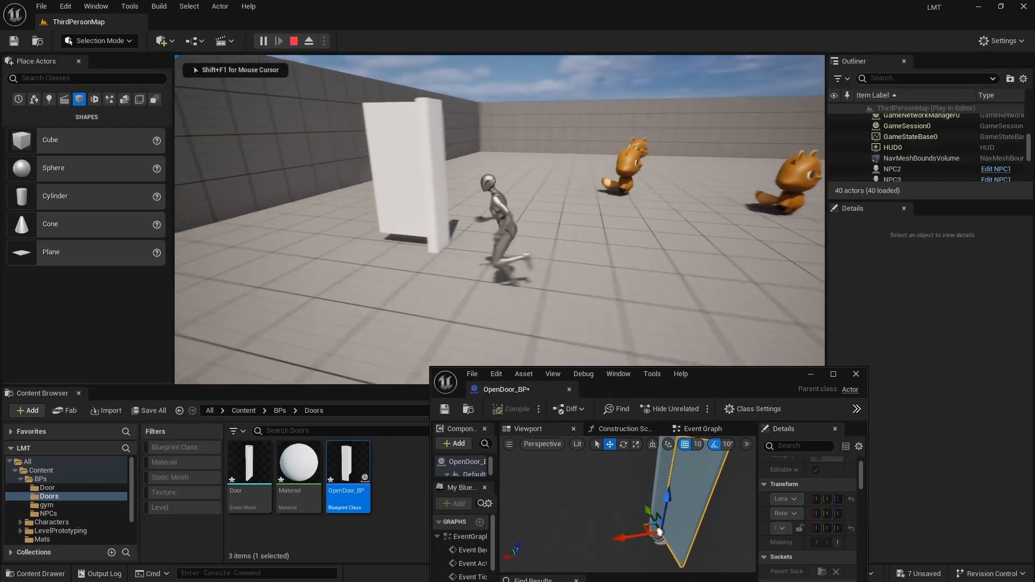
{"action": "key", "text": "w"}
{"action": "key", "text": "s"}
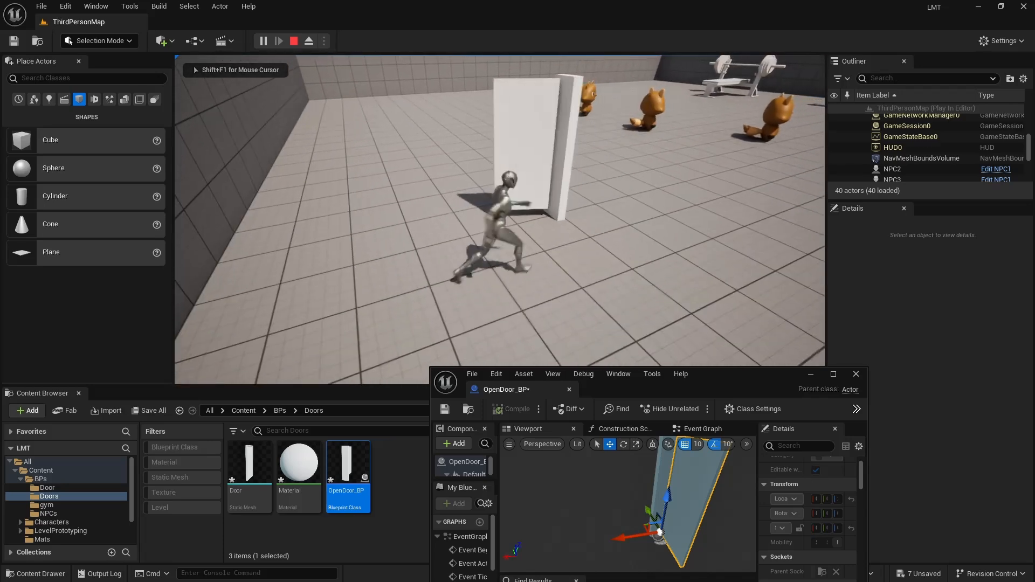
{"action": "key", "text": "w"}
{"action": "key", "text": "w"}
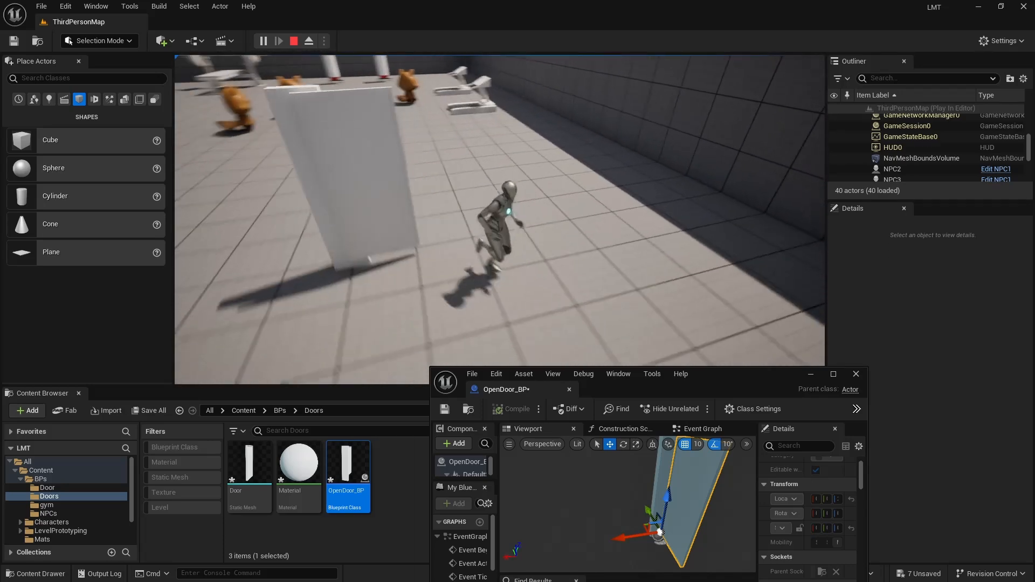
{"action": "key", "text": "Escape"}
Set the Door component's Angular Damping to 4.0 and compile the Blueprint
{"action": "double_click", "coordinate": [730, 377]}
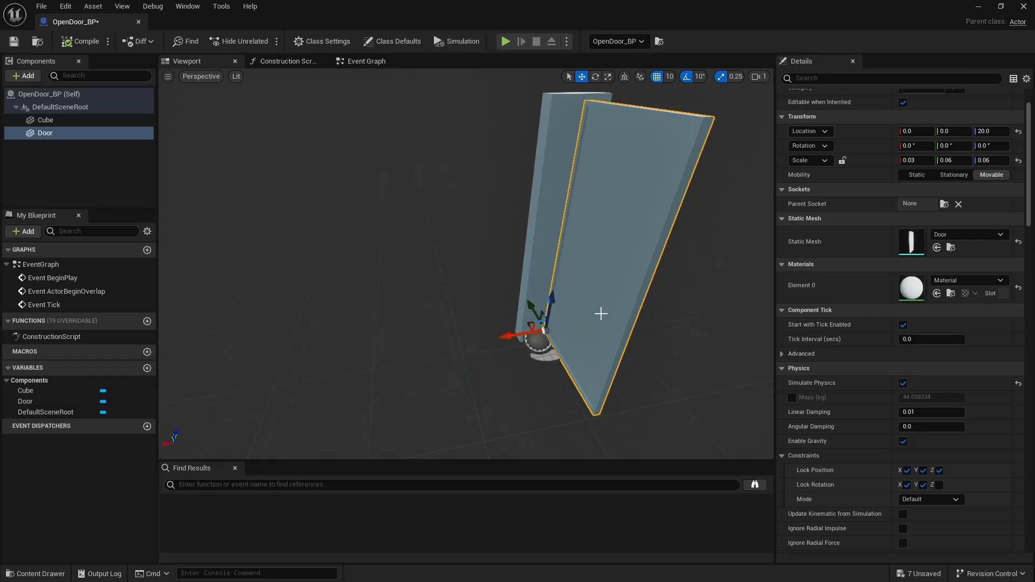
{"action": "scroll", "coordinate": [830, 448], "scroll_direction": "down", "scroll_amount": 4}
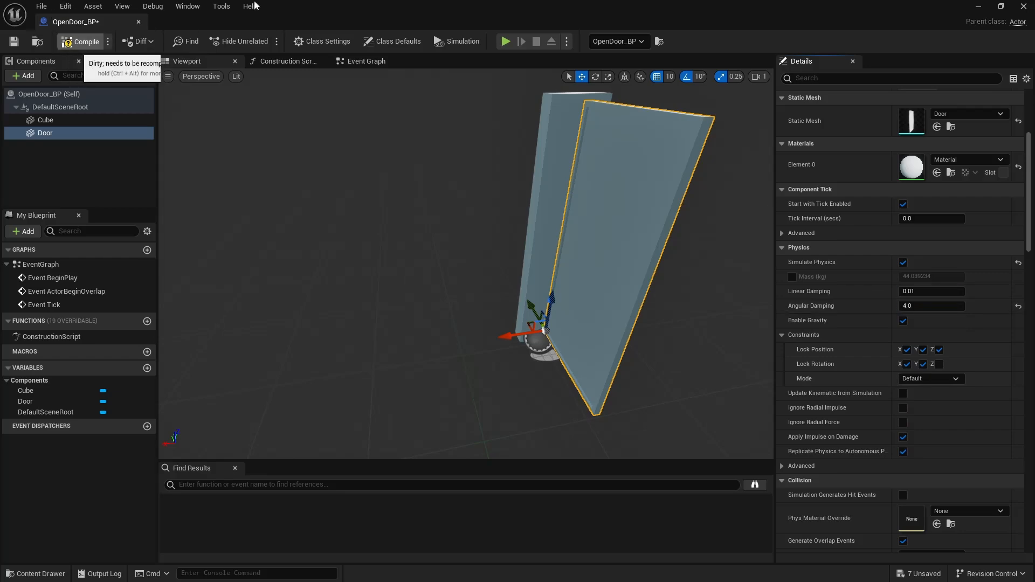
{"action": "left_click", "coordinate": [37, 41]}
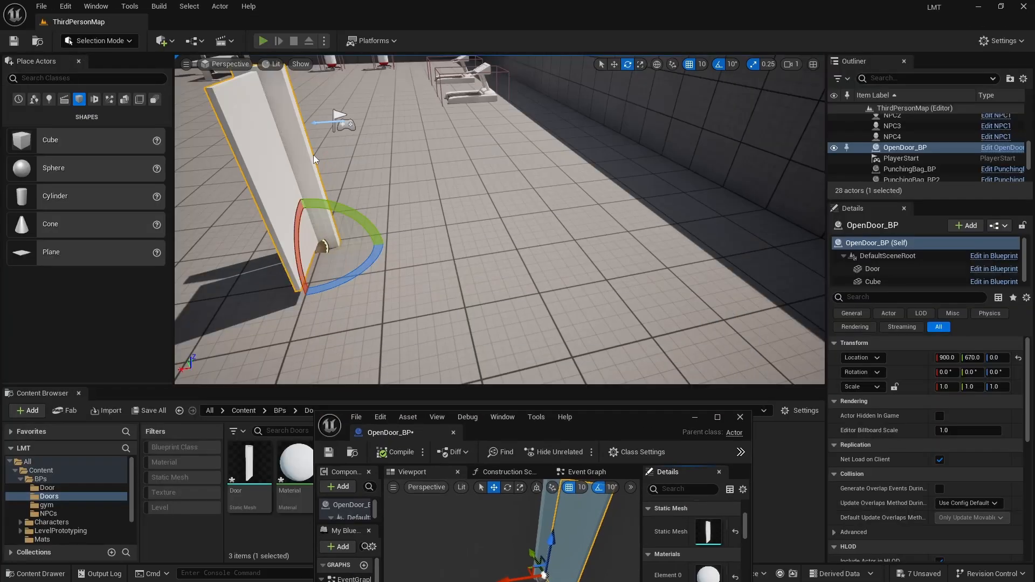
Play the level, push the damped door with the character from both sides to check its swing, and stop the session
{"action": "key", "text": "alt+p"}
{"action": "key", "text": "w"}
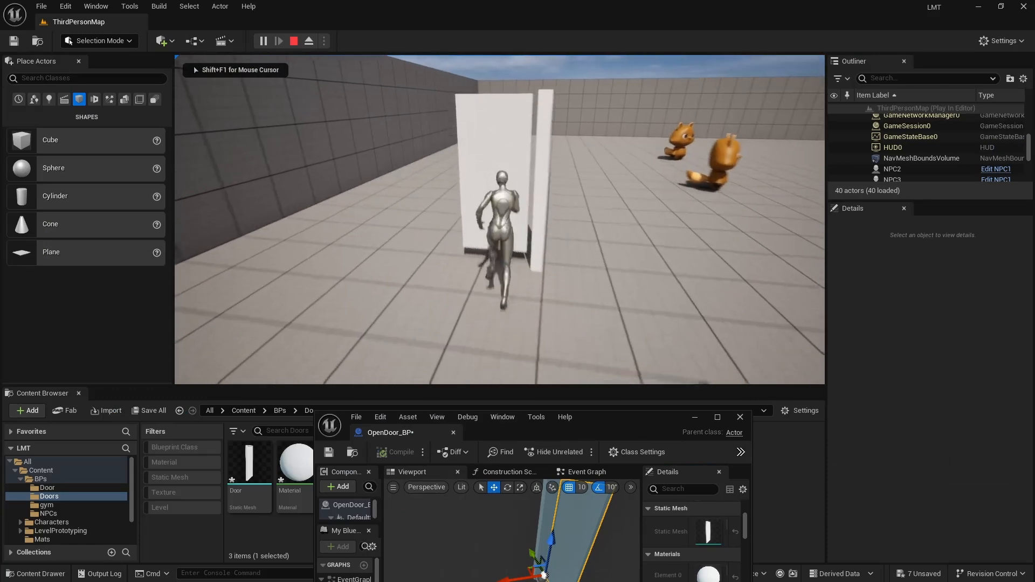
{"action": "key", "text": "a"}
{"action": "key", "text": "s"}
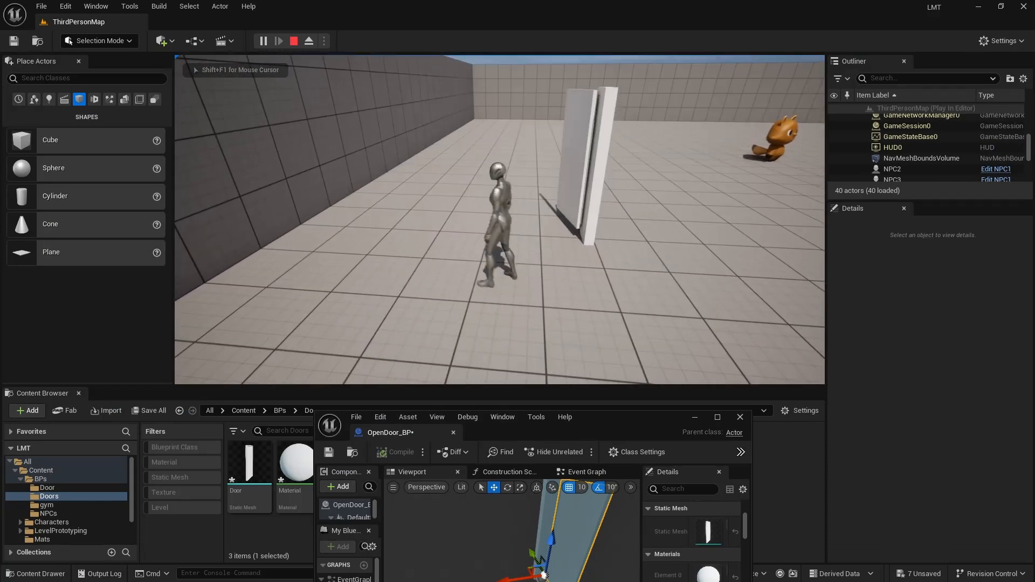
{"action": "key", "text": "w"}
{"action": "key", "text": "d"}
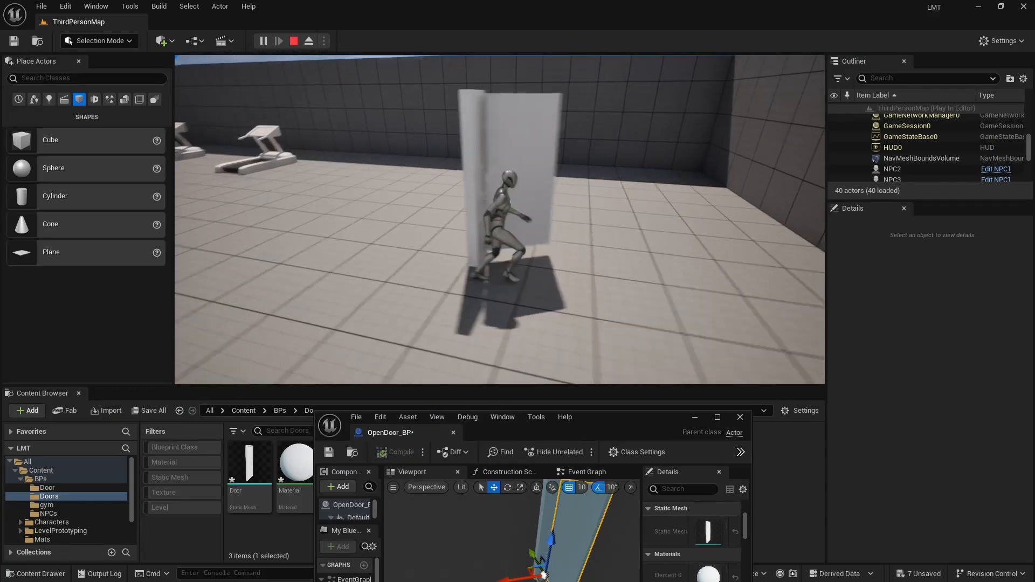
{"action": "key", "text": "s"}
Rotate OpenDoor_BP in the level by about -180° around Z and switch to the Move tool
{"action": "right_click_drag", "start_coordinate": [484, 214], "coordinate": [487, 245]}
{"action": "left_click_drag", "start_coordinate": [505, 222], "coordinate": [404, 213]}
{"action": "key", "text": "w"}
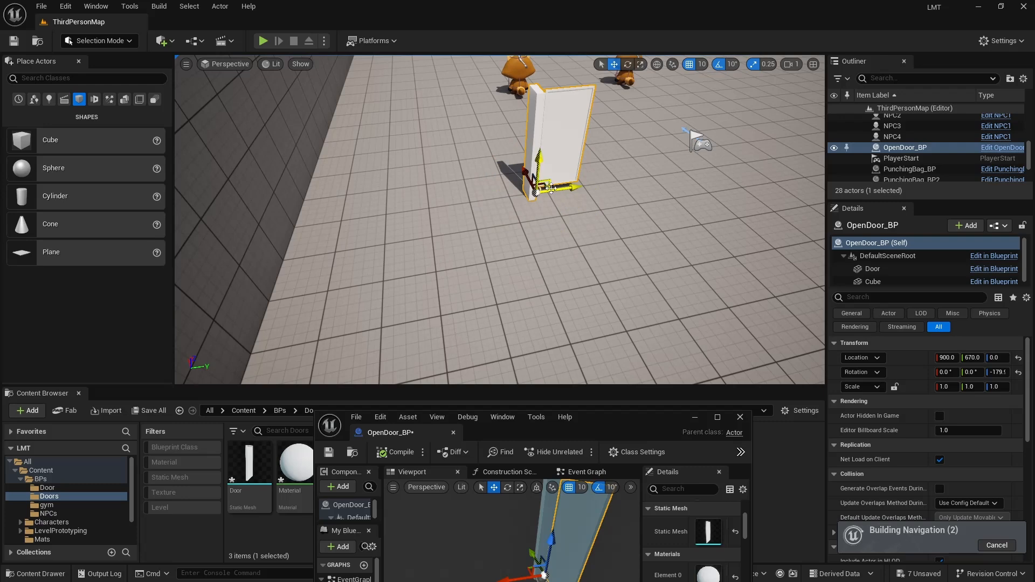
Move OpenDoor_BP across the floor of the level to about X 1170, Y 860
{"action": "left_click_drag", "start_coordinate": [550, 188], "coordinate": [570, 129]}
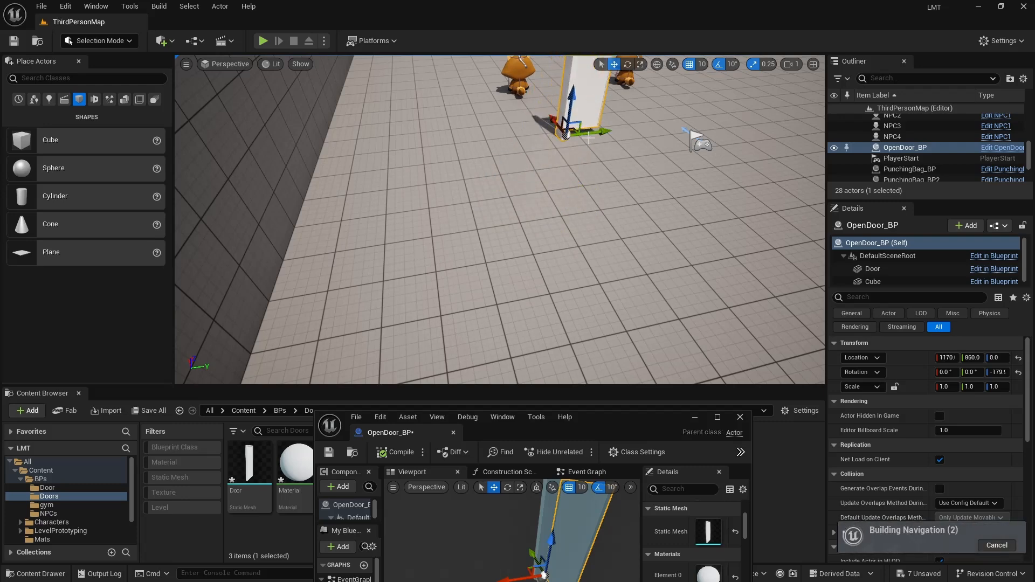
{"action": "mouse_move", "coordinate": [521, 246]}
{"action": "right_mouse_down"}
{"action": "mouse_move", "coordinate": [491, 235]}
{"action": "mouse_move", "coordinate": [521, 246]}
{"action": "right_mouse_up"}
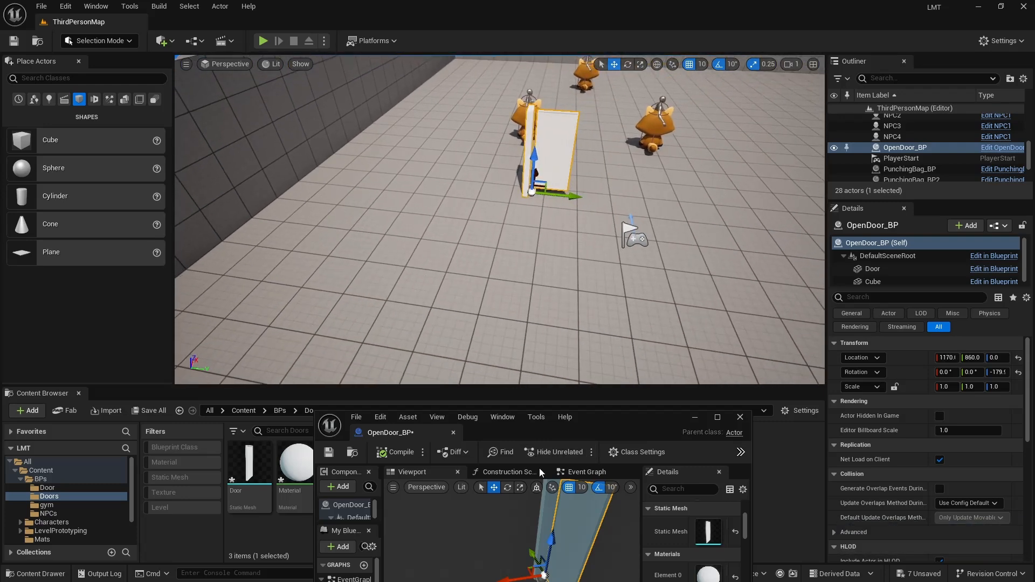
In the OpenDoor_BP Blueprint, add a Box Collision component under Cube and keep the name Box
{"action": "double_click", "coordinate": [590, 420]}
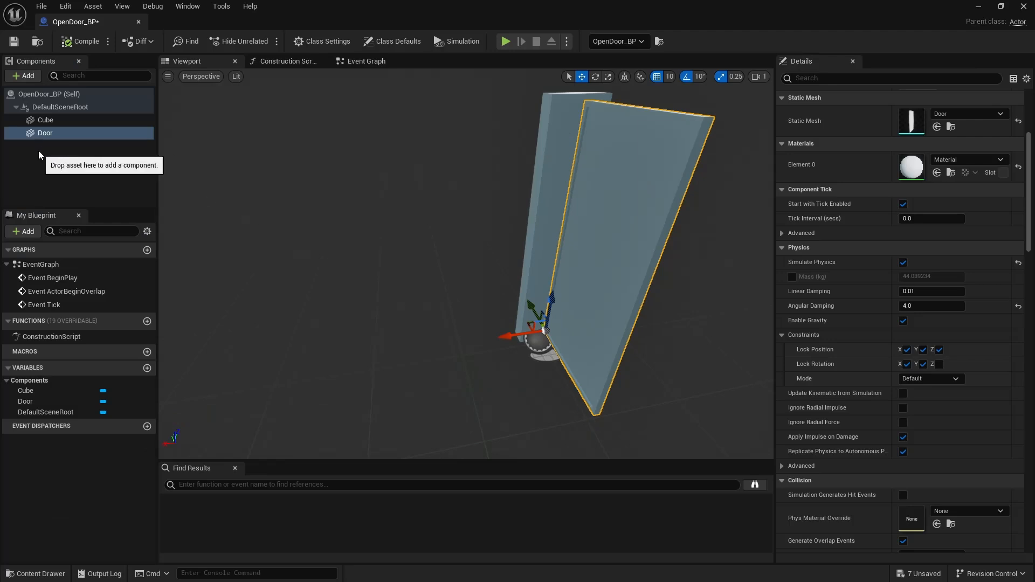
{"action": "left_click", "coordinate": [38, 119]}
{"action": "left_click", "coordinate": [27, 76]}
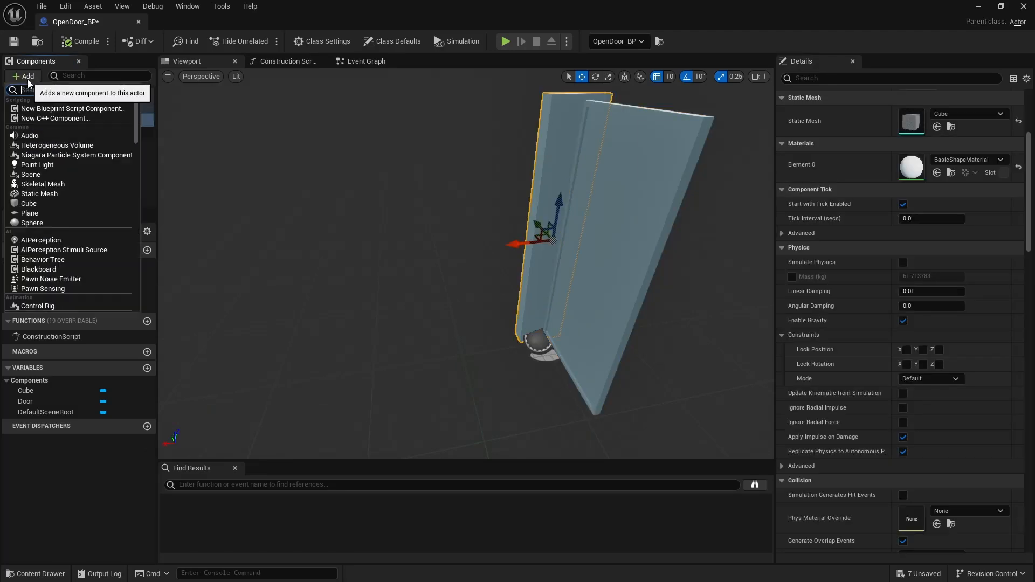
{"action": "type", "text": "box"}
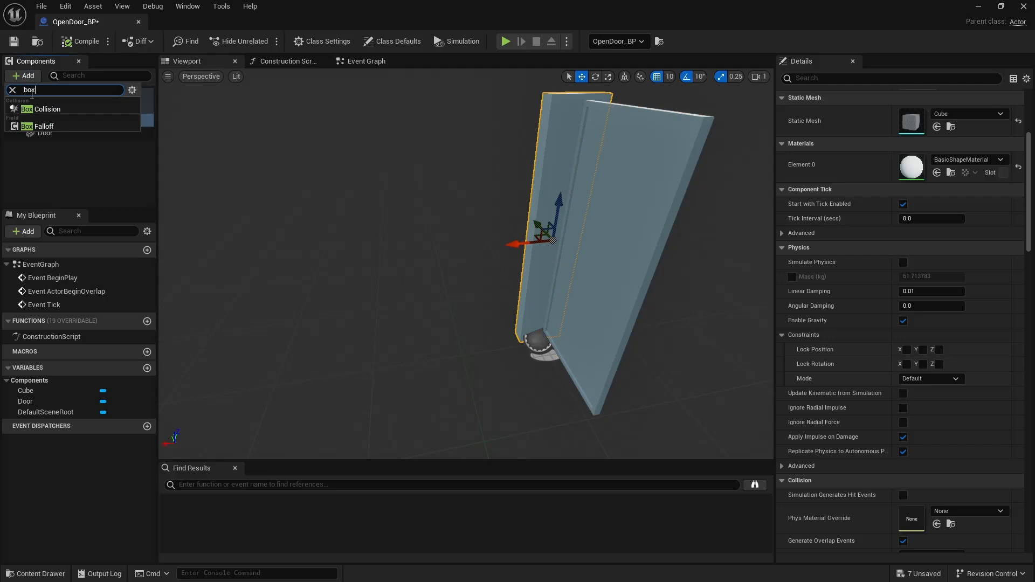
{"action": "left_click", "coordinate": [36, 112]}
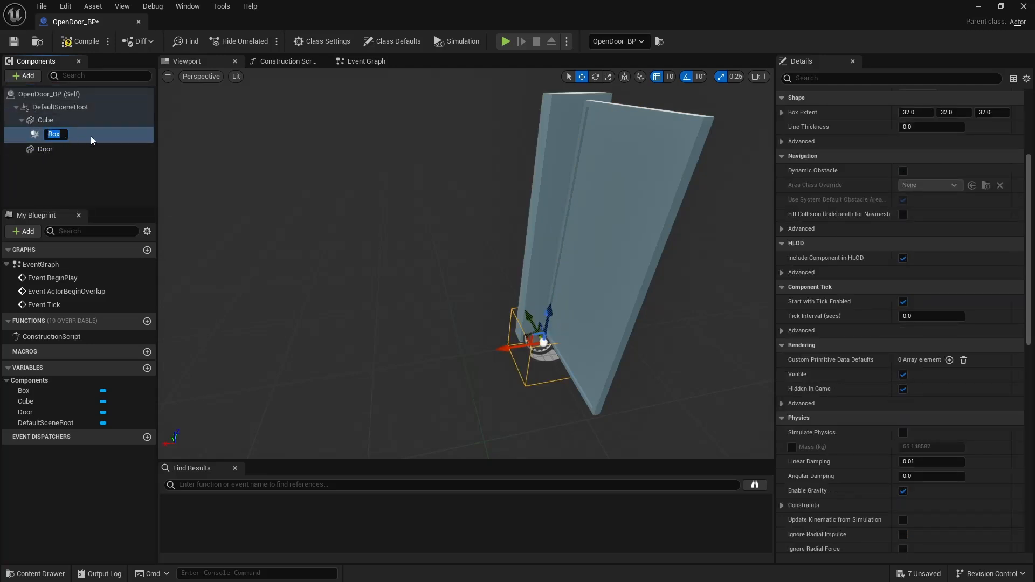
{"action": "key", "text": "Return"}
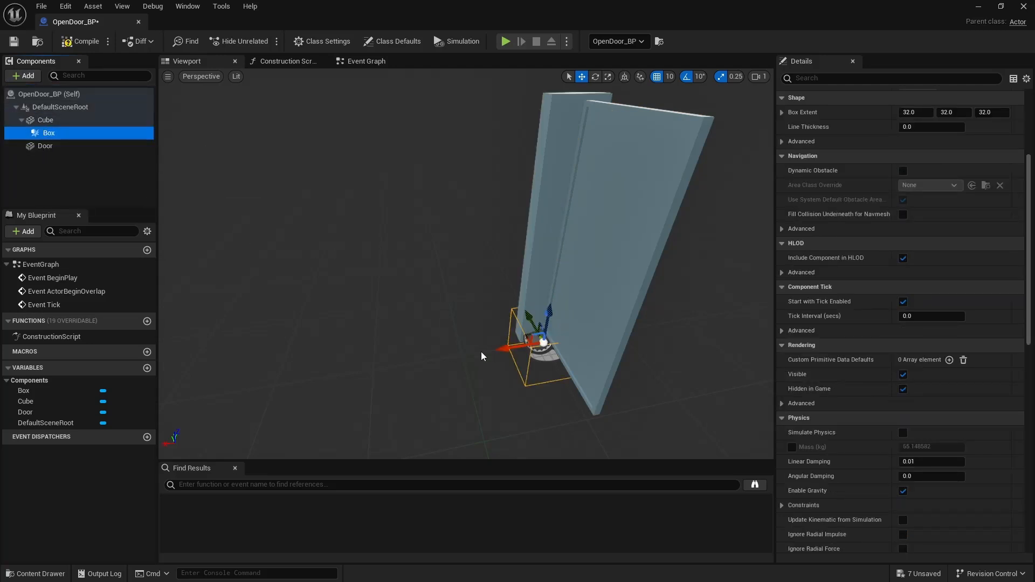
Scale the Box collision up along all axes into a large volume around the door and raise it to door height
{"action": "right_click_drag", "start_coordinate": [481, 351], "coordinate": [465, 345]}
{"action": "key", "text": "e"}
{"action": "key", "text": "r"}
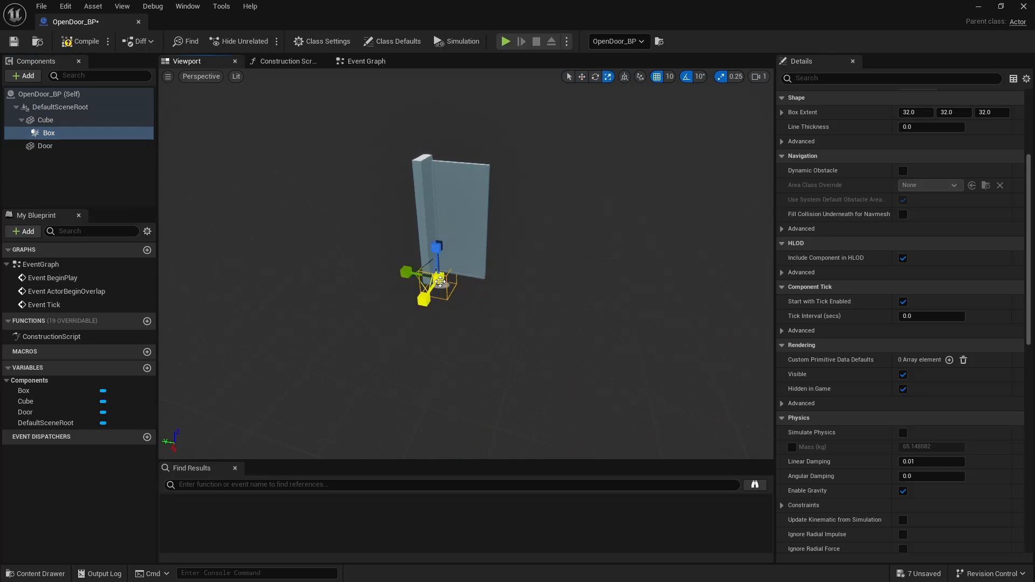
{"action": "mouse_move", "coordinate": [439, 278]}
{"action": "left_mouse_down"}
{"action": "mouse_move", "coordinate": [463, 253]}
{"action": "mouse_move", "coordinate": [438, 279]}
{"action": "left_mouse_up"}
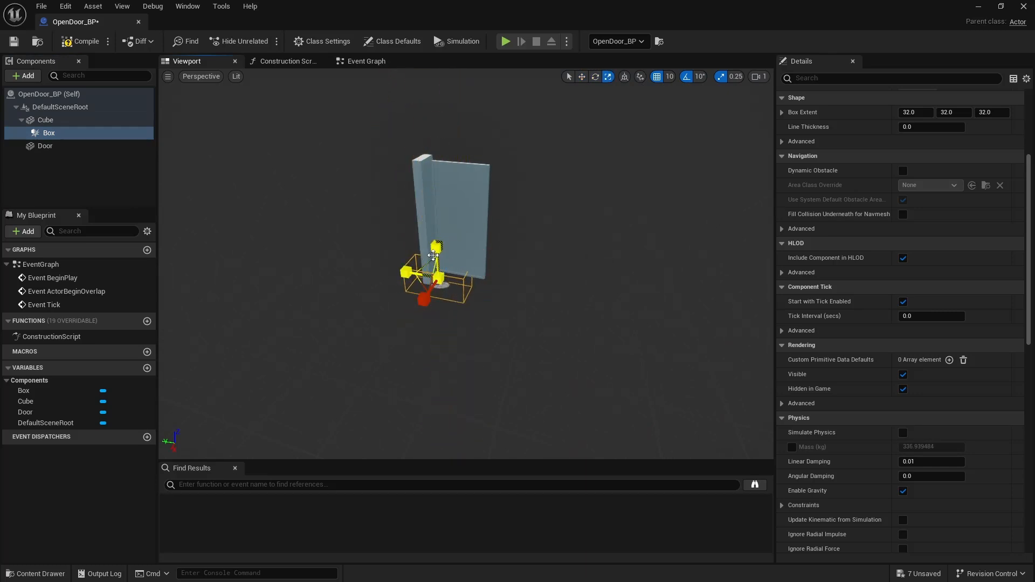
{"action": "mouse_move", "coordinate": [432, 254]}
{"action": "left_mouse_down"}
{"action": "mouse_move", "coordinate": [433, 205]}
{"action": "mouse_move", "coordinate": [433, 241]}
{"action": "left_mouse_up"}
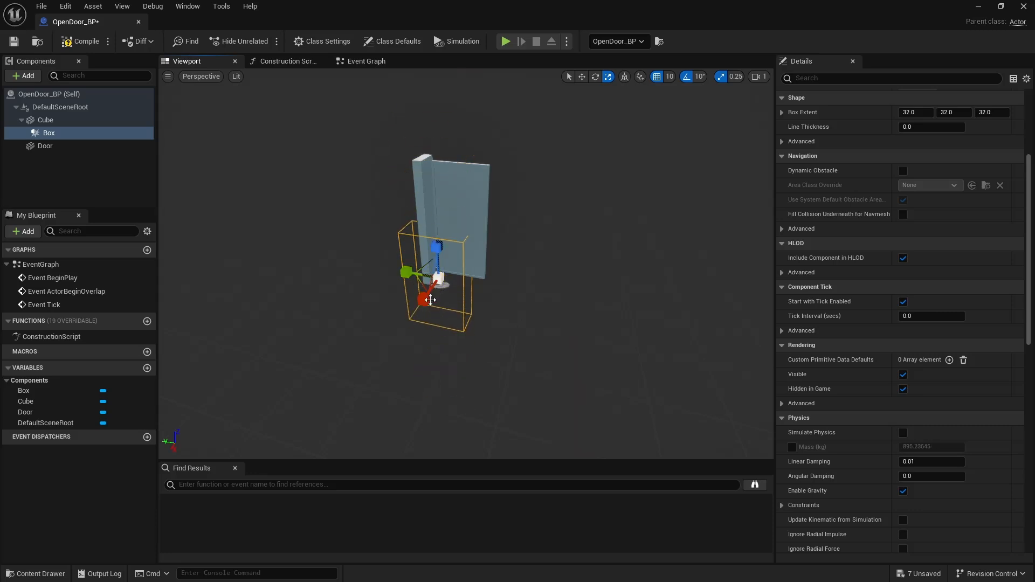
{"action": "left_click_drag", "start_coordinate": [430, 299], "coordinate": [400, 345]}
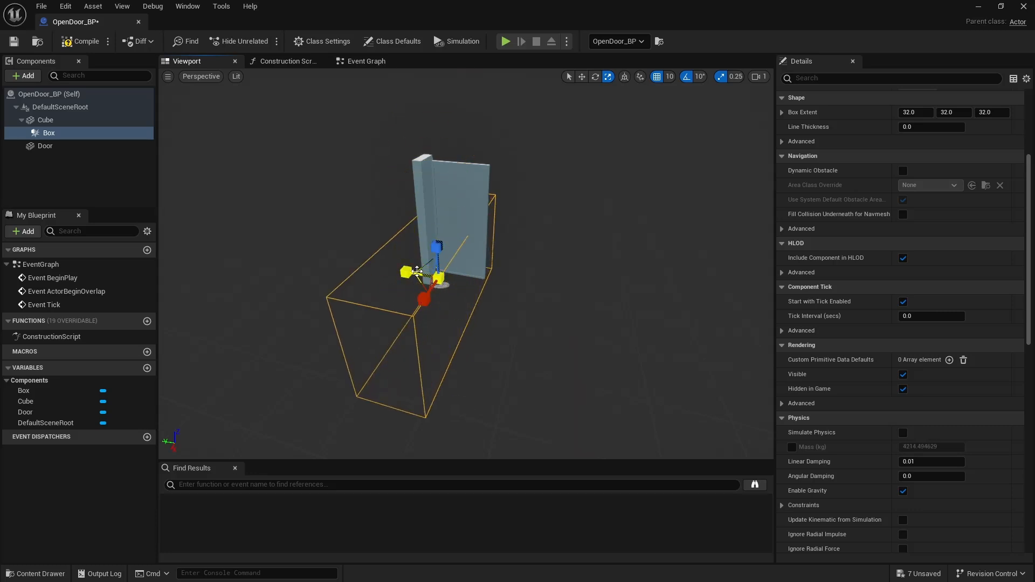
{"action": "left_click_drag", "start_coordinate": [417, 271], "coordinate": [400, 328]}
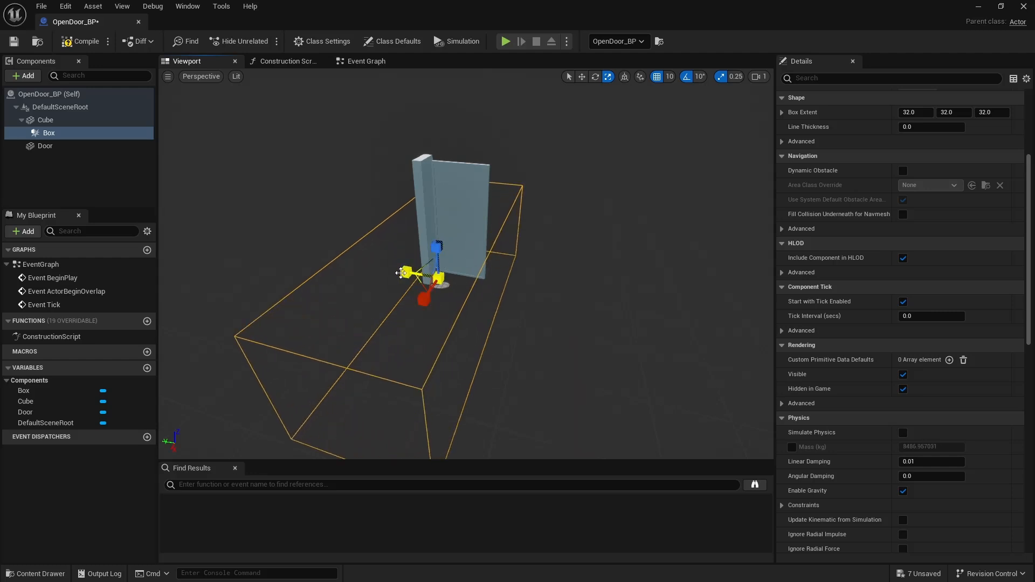
{"action": "left_click_drag", "start_coordinate": [412, 271], "coordinate": [379, 272]}
{"action": "key", "text": "w"}
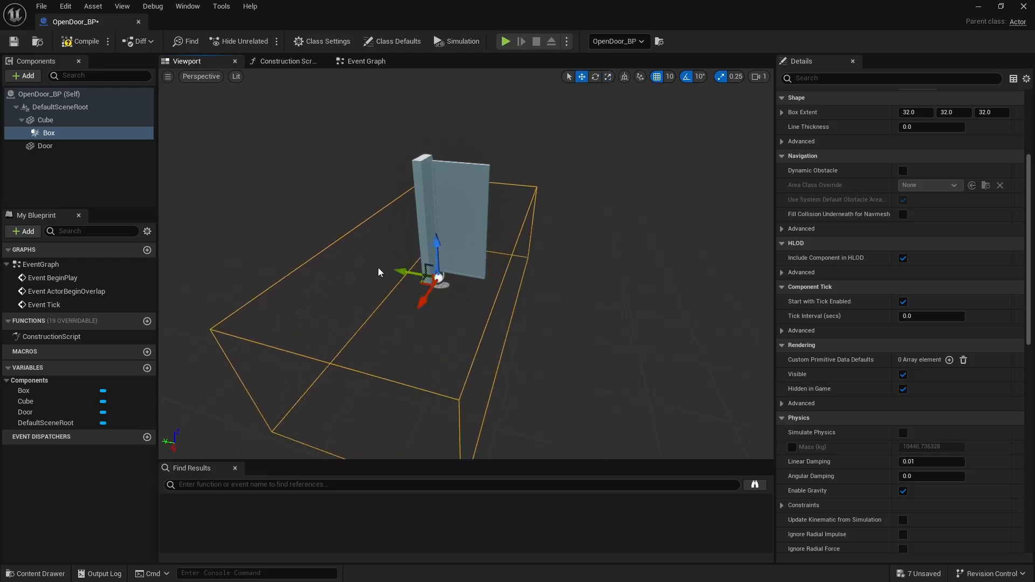
{"action": "left_click_drag", "start_coordinate": [443, 249], "coordinate": [433, 220]}
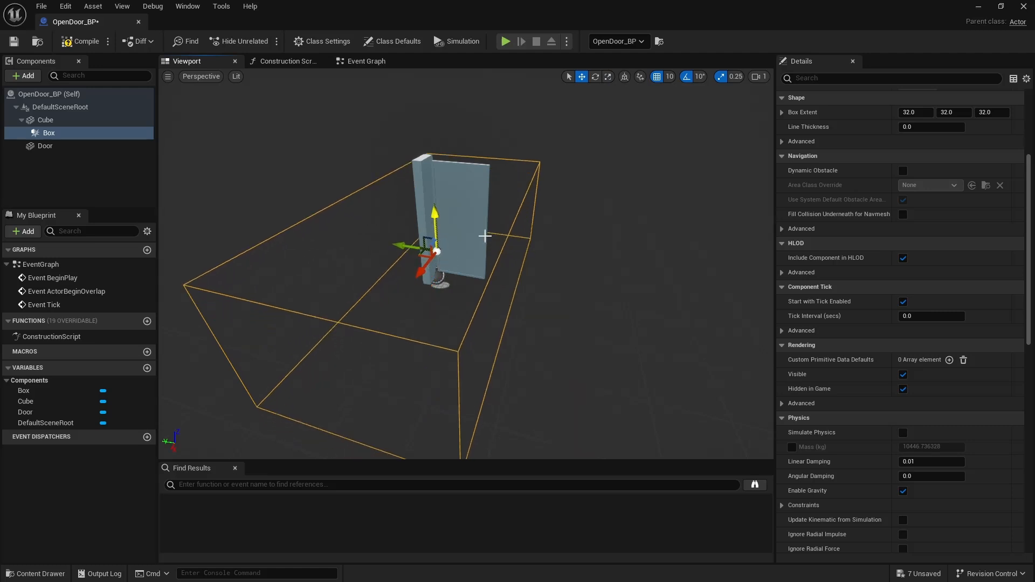
Add the Box's On Component End Overlap event and cast its Other Actor to BP_ThirdPersonCharacter, placing the cast beside the event
{"action": "scroll", "coordinate": [895, 275], "scroll_direction": "down", "scroll_amount": 10}
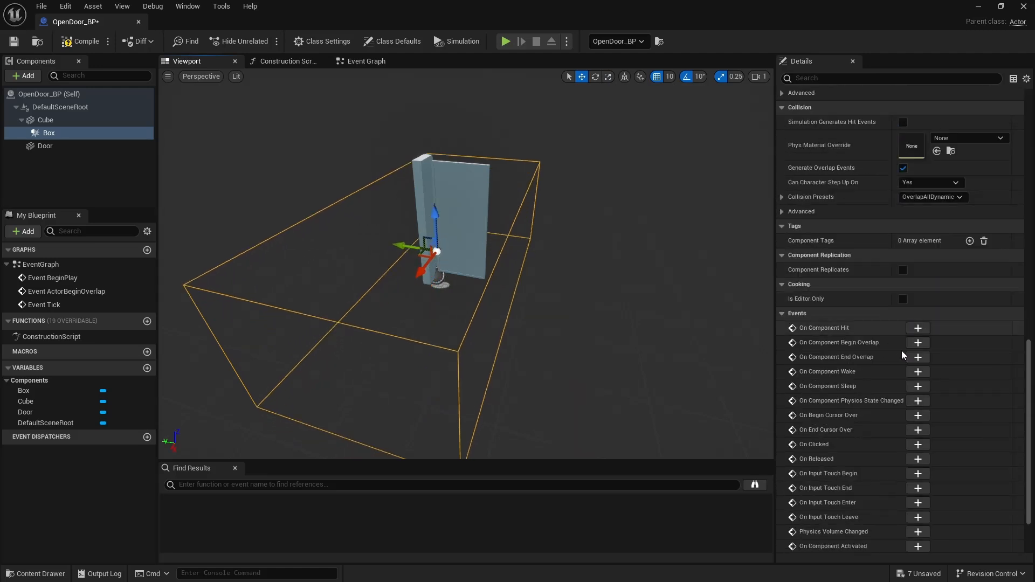
{"action": "left_click", "coordinate": [918, 357]}
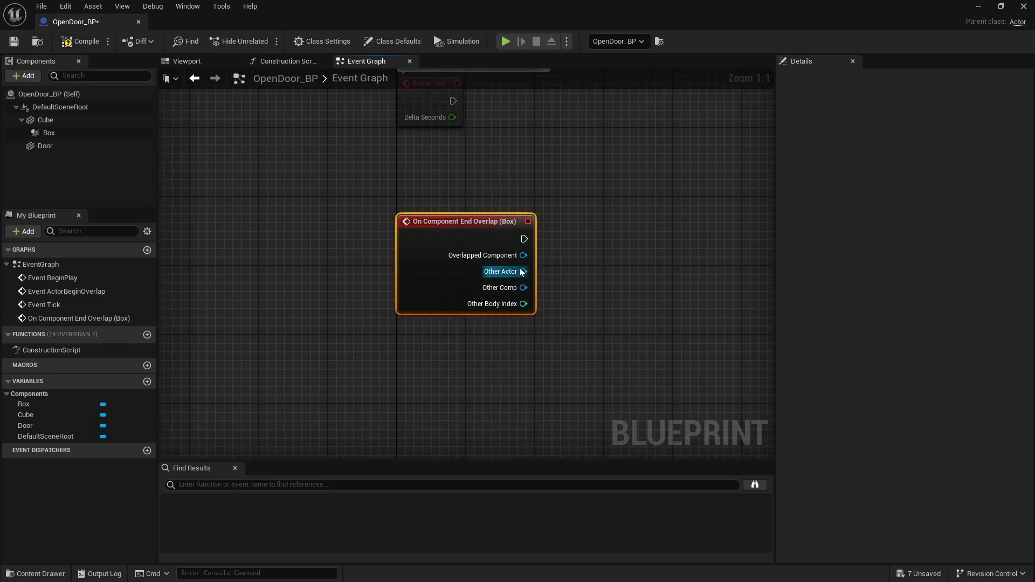
{"action": "left_click_drag", "start_coordinate": [521, 271], "coordinate": [598, 256]}
{"action": "type", "text": "t"}
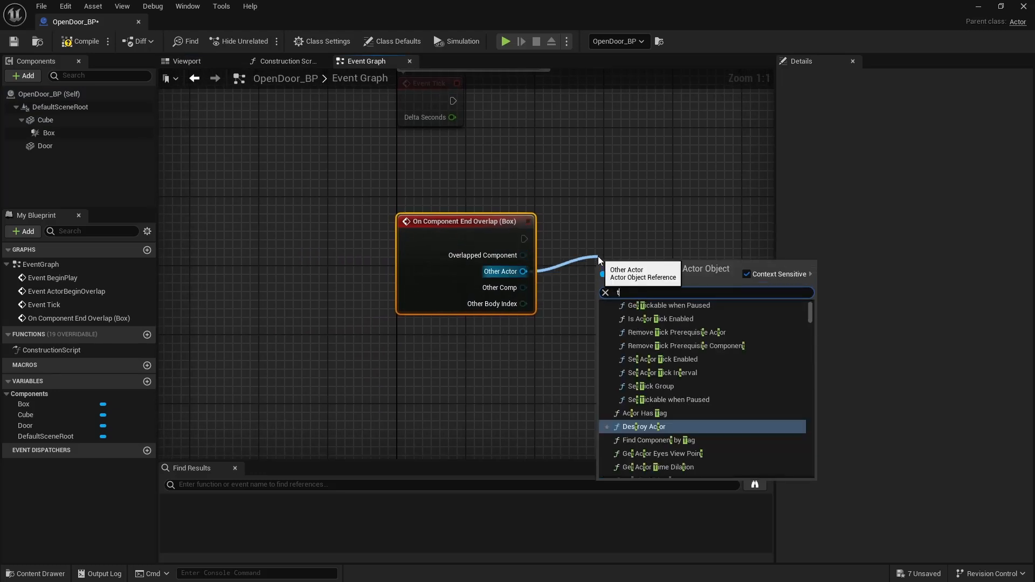
{"action": "type", "text": "hir"}
{"action": "key", "text": "Up"}
{"action": "key", "text": "Return"}
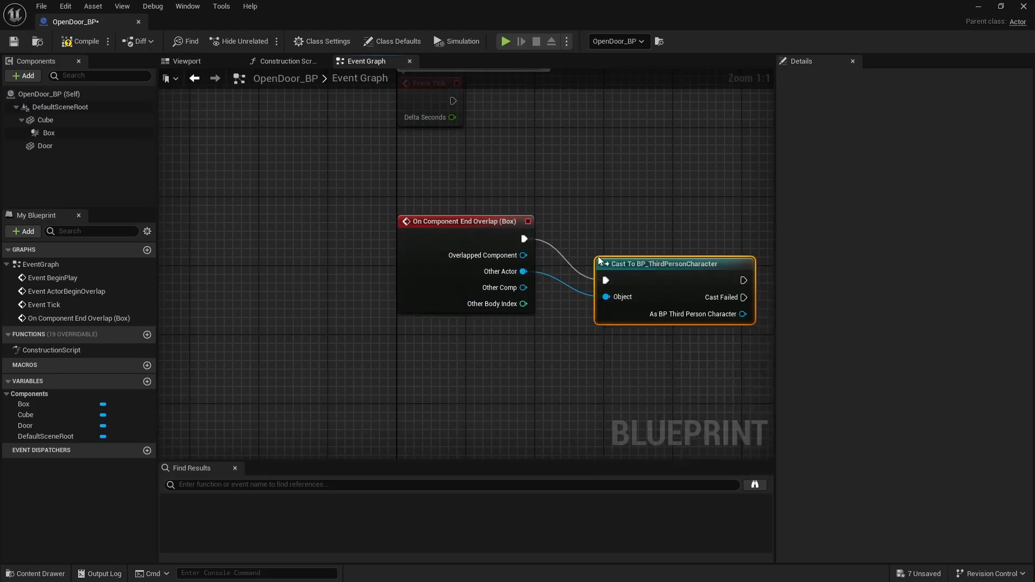
{"action": "left_click_drag", "start_coordinate": [613, 272], "coordinate": [569, 229]}
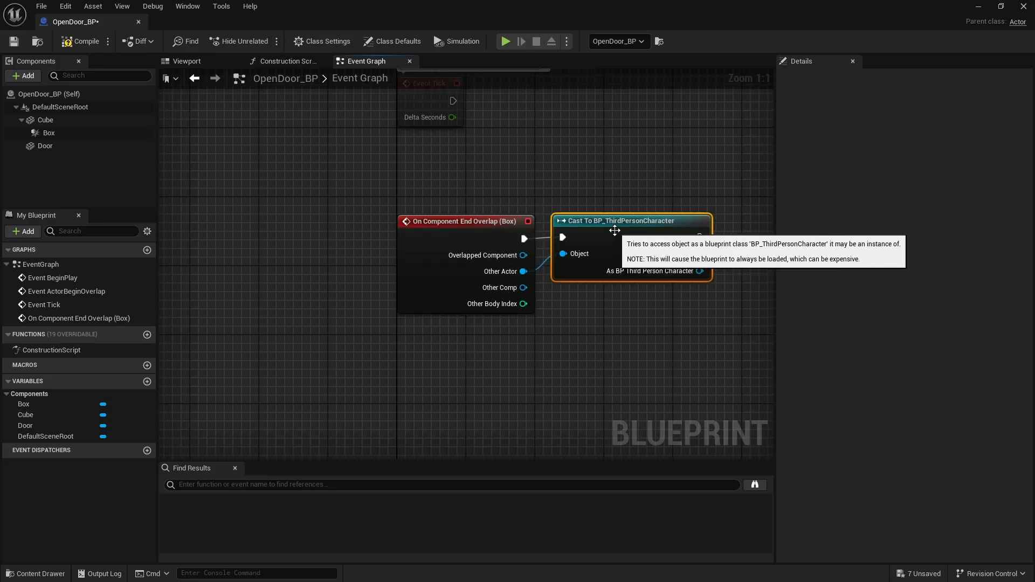
Add a Timeline node beyond the BP_ThirdPersonCharacter cast in the Event Graph, keeping the name Timeline
{"action": "right_click_drag", "start_coordinate": [662, 197], "coordinate": [430, 268]}
{"action": "right_click", "coordinate": [496, 264]}
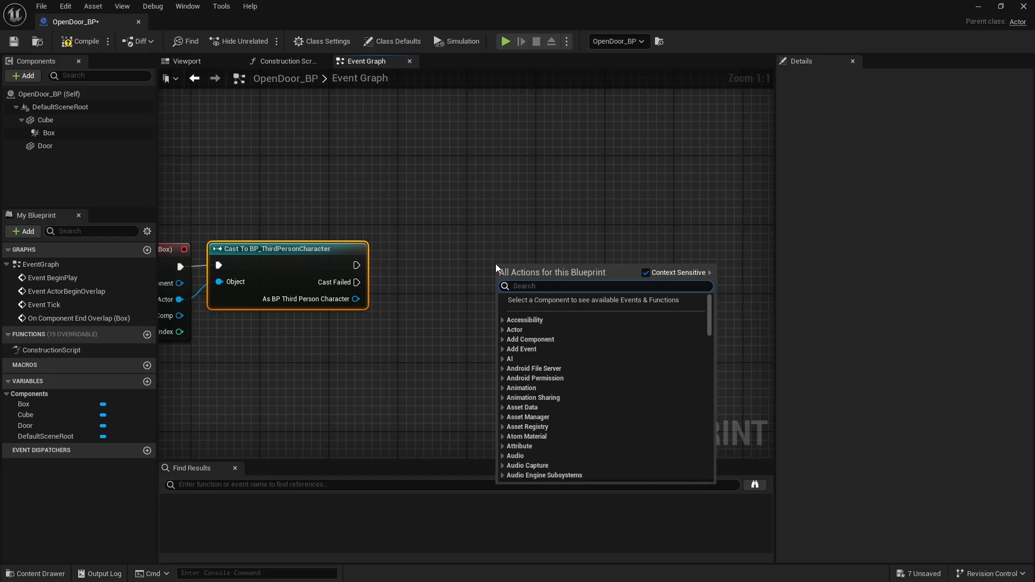
{"action": "type", "text": "timeline"}
{"action": "key", "text": "Return"}
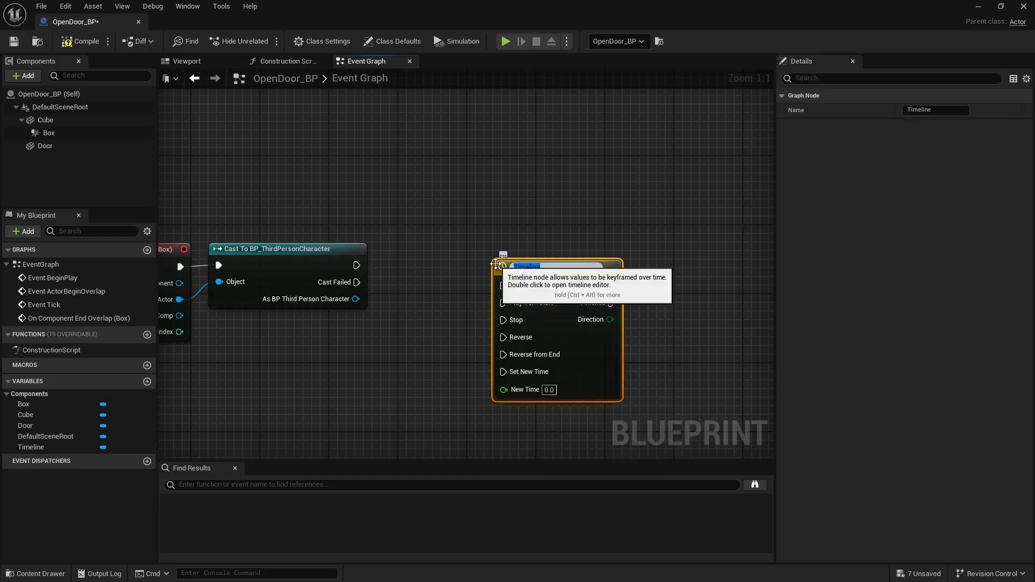
{"action": "key", "text": "Return"}
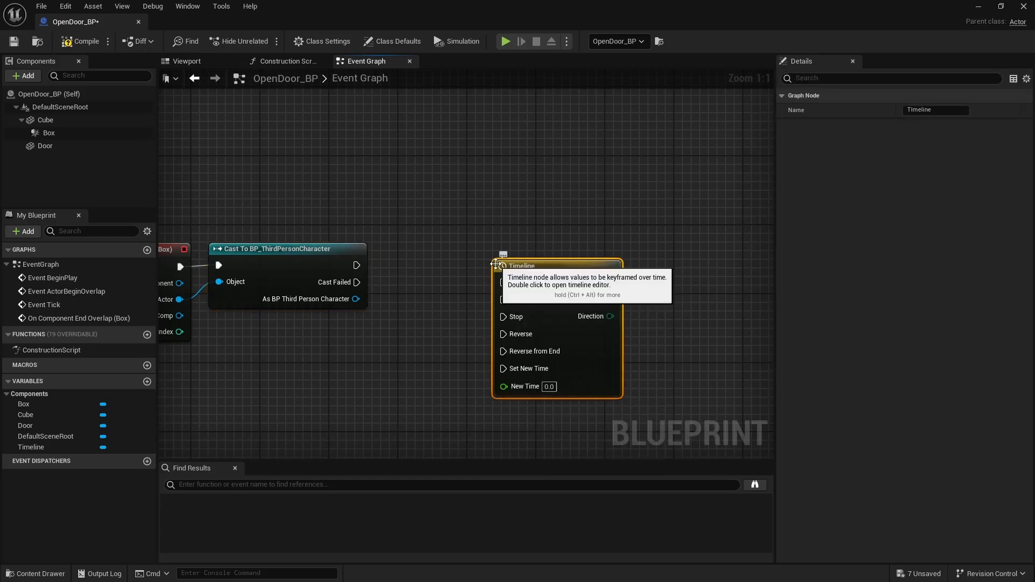
Open the Timeline for editing and add a float track, NewTrack_0, with two keys on its curve
{"action": "double_click", "coordinate": [495, 263]}
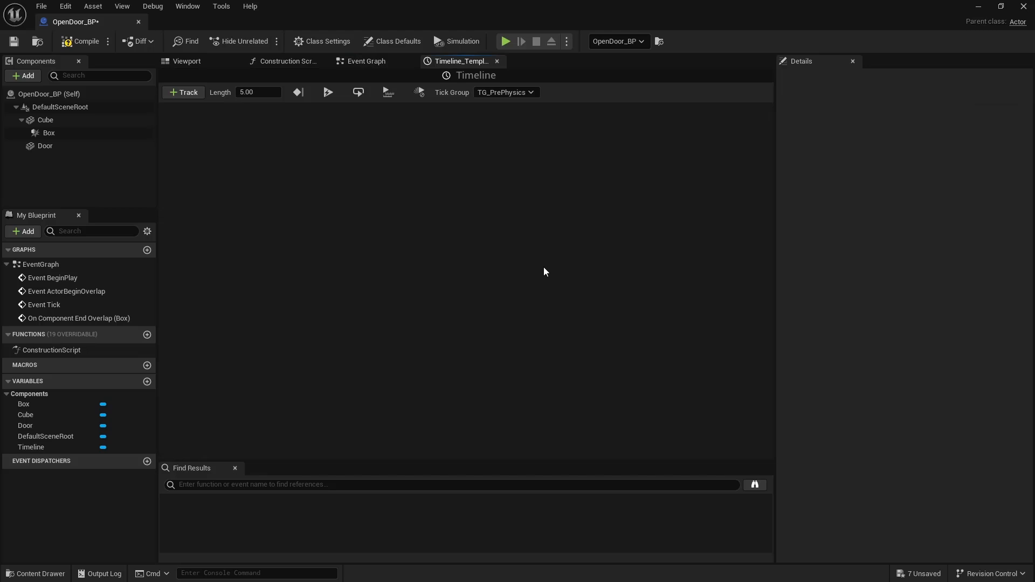
{"action": "left_click", "coordinate": [186, 95]}
{"action": "left_click", "coordinate": [197, 108]}
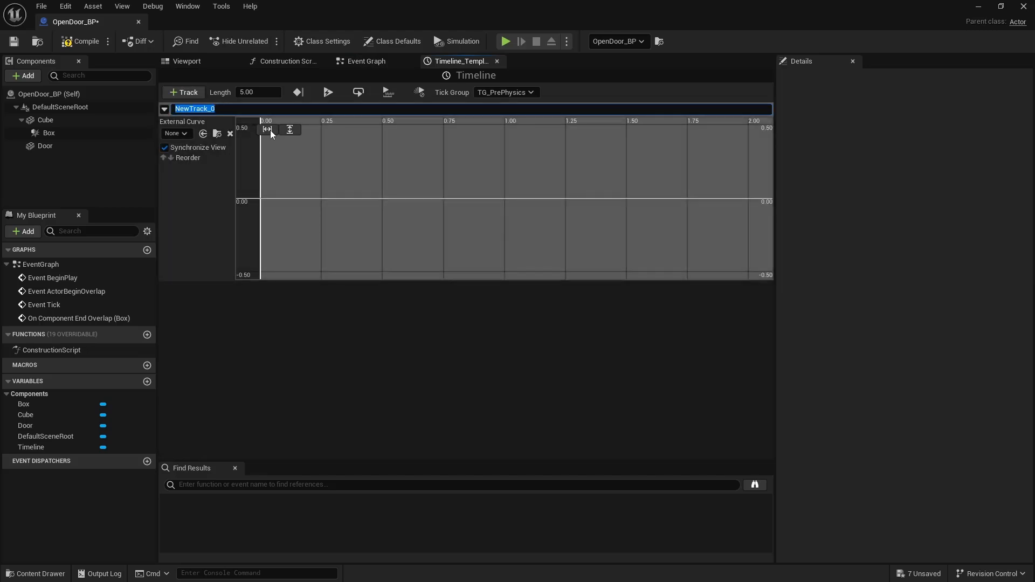
{"action": "left_click", "coordinate": [273, 200], "text": "shift"}
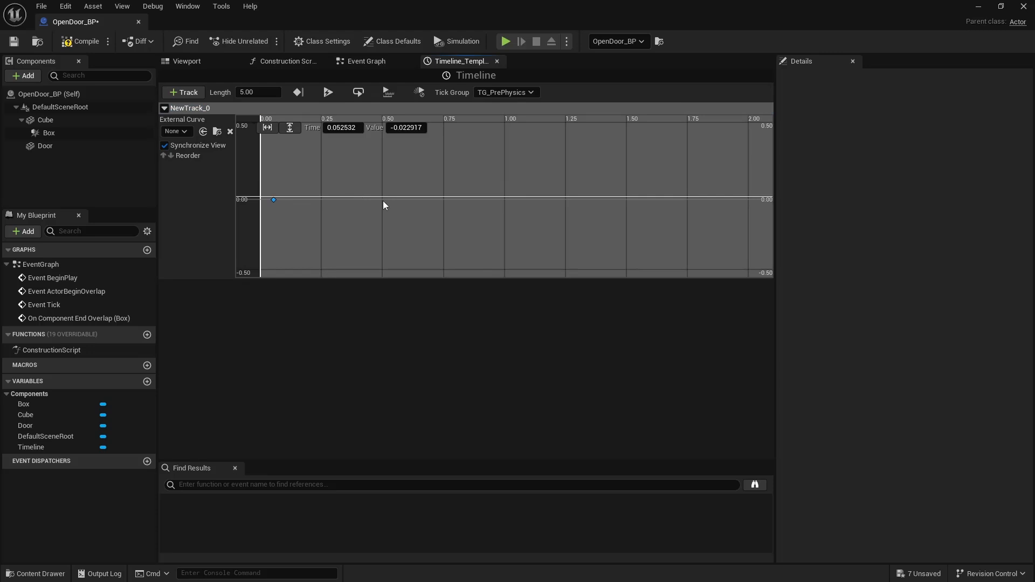
{"action": "left_click", "coordinate": [410, 200], "text": "shift"}
Set the first curve key to time 0, value 0 and the second key to time 3.0, value 1.0
{"action": "left_click", "coordinate": [273, 200]}
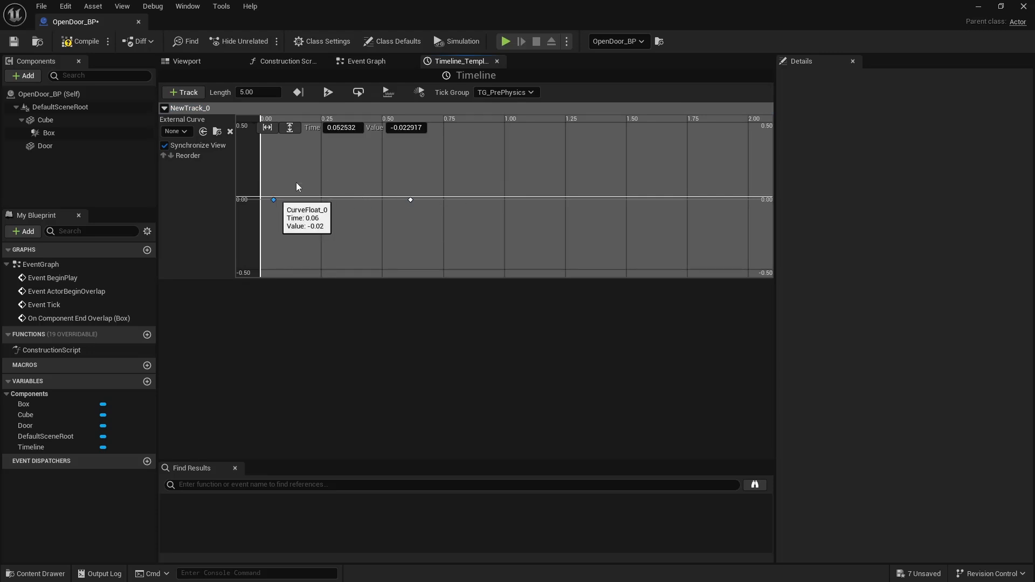
{"action": "left_click", "coordinate": [410, 199]}
{"action": "left_click", "coordinate": [342, 128]}
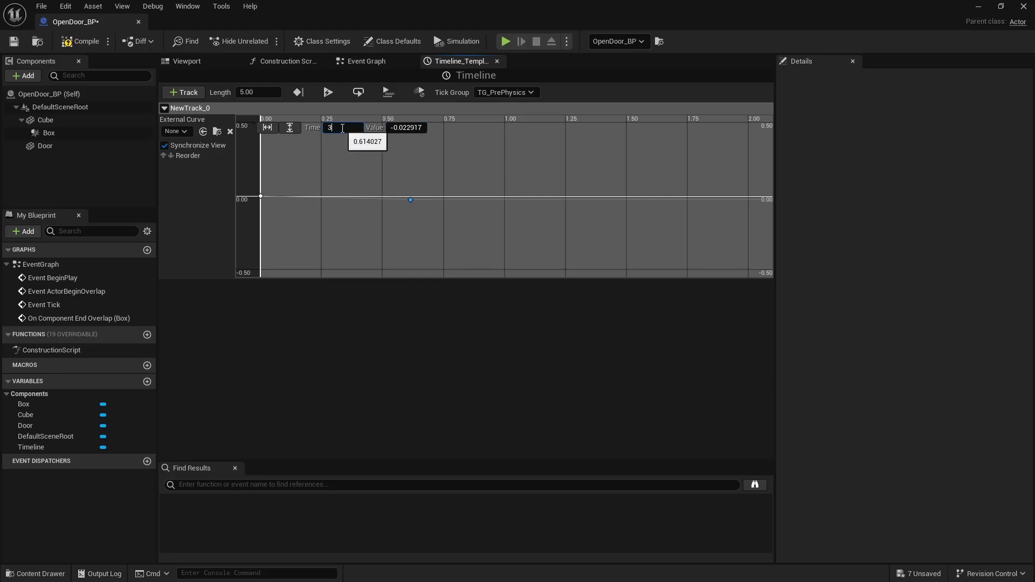
{"action": "key", "text": "Tab"}
{"action": "type", "text": "1"}
Set the timeline length to 3.00 with the last keyframe as its end, and give both keys Auto cubic interpolation
{"action": "left_click", "coordinate": [260, 92]}
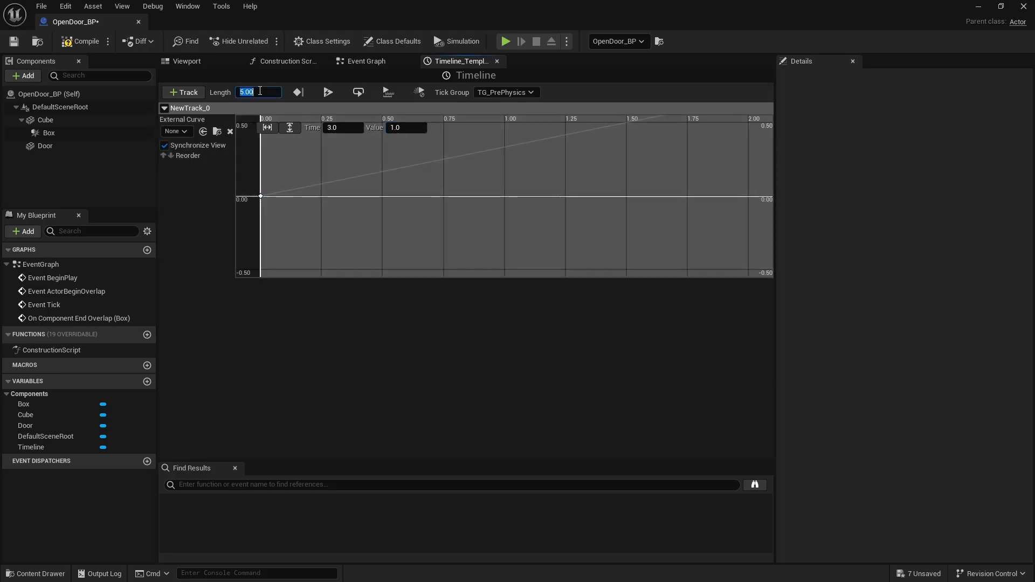
{"action": "left_click", "coordinate": [298, 93]}
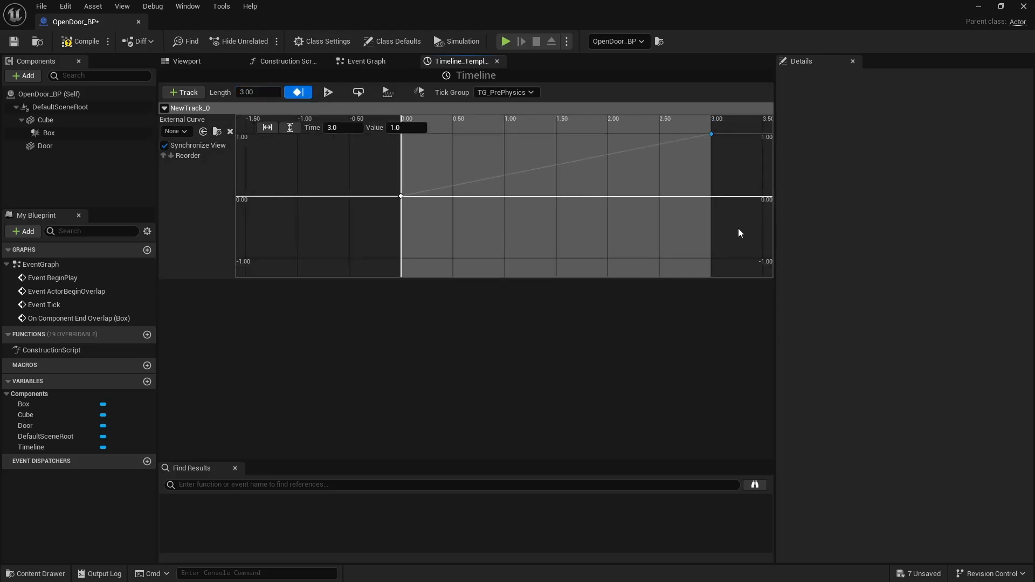
{"action": "left_click_drag", "start_coordinate": [739, 229], "coordinate": [368, 125]}
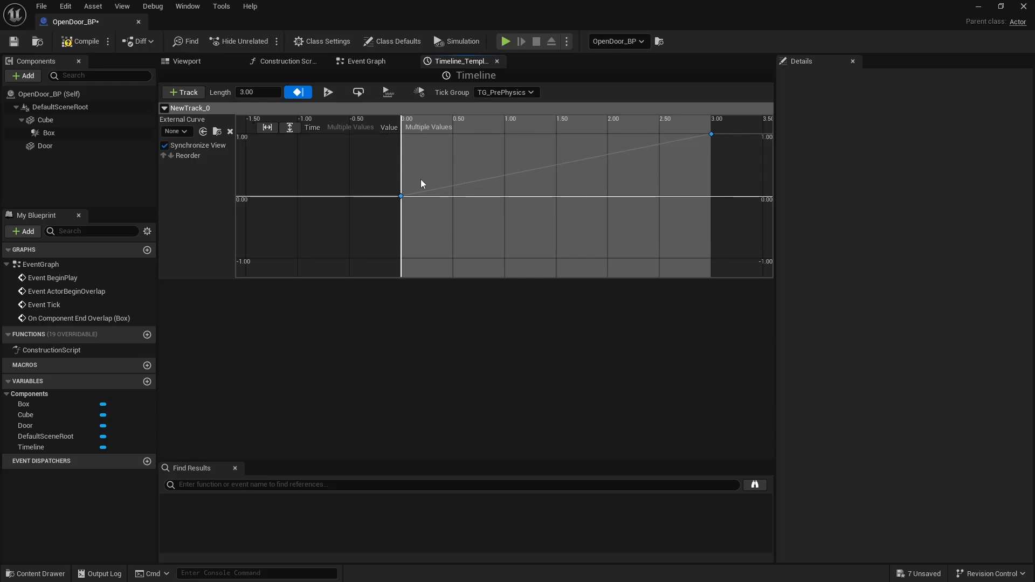
{"action": "right_click", "coordinate": [399, 197]}
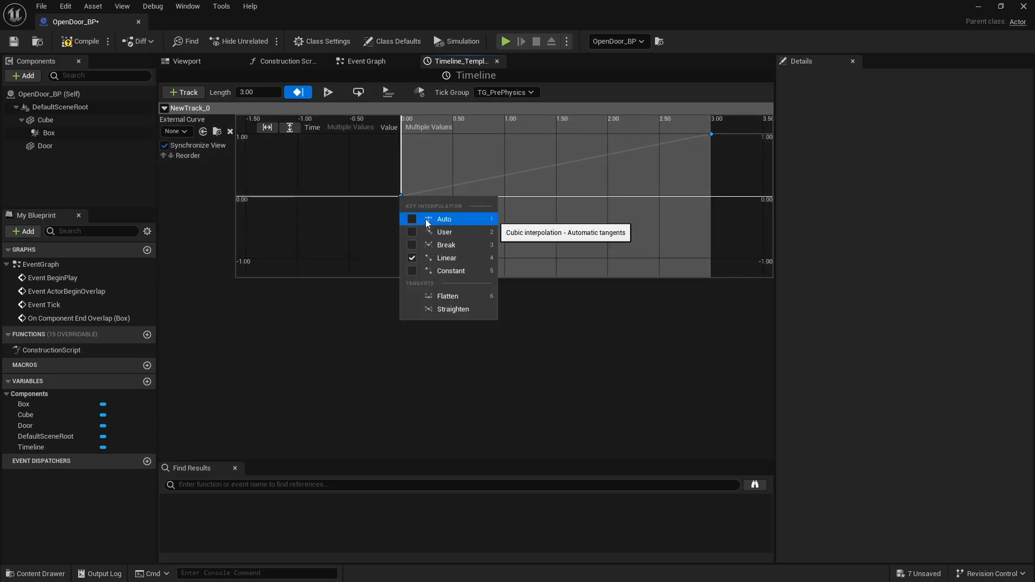
{"action": "left_click", "coordinate": [426, 219]}
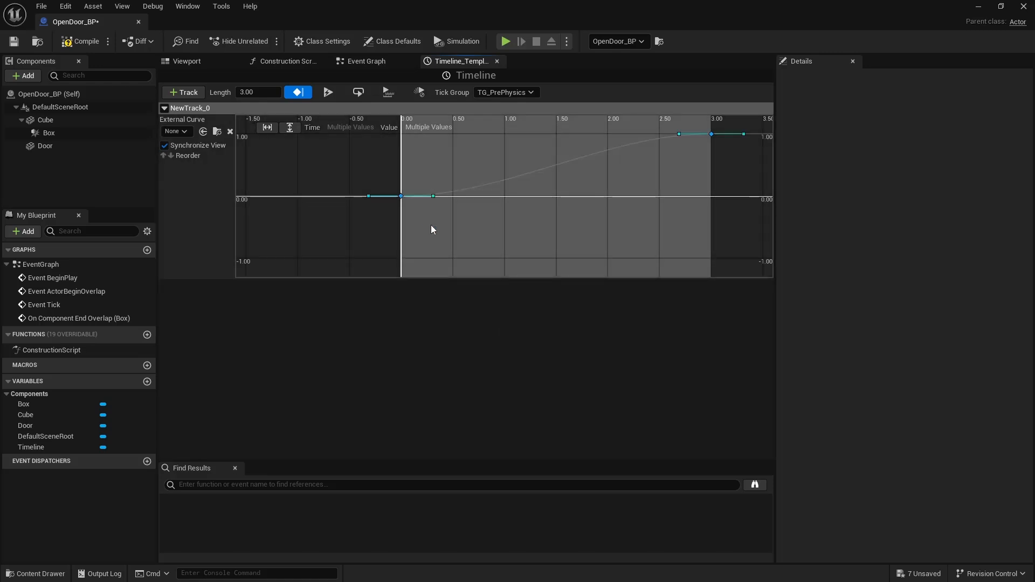
Return to the Event Graph, reposition the Timeline node, and connect the cast's success execution output to Play from Start
{"action": "left_click", "coordinate": [363, 64]}
{"action": "left_click", "coordinate": [512, 250]}
{"action": "left_click_drag", "start_coordinate": [512, 248], "coordinate": [572, 231]}
{"action": "left_click_drag", "start_coordinate": [356, 265], "coordinate": [538, 267]}
Add a Door reference with a Get World Rotation node above the Timeline and split its return value into Roll, Pitch and Yaw
{"action": "right_click_drag", "start_coordinate": [581, 203], "coordinate": [426, 208]}
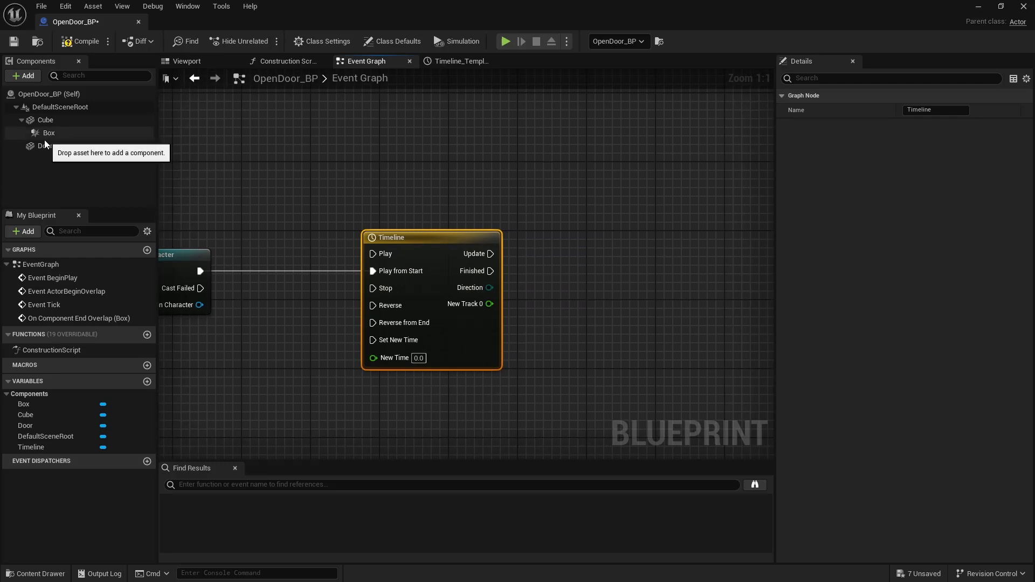
{"action": "left_click_drag", "start_coordinate": [47, 146], "coordinate": [547, 183]}
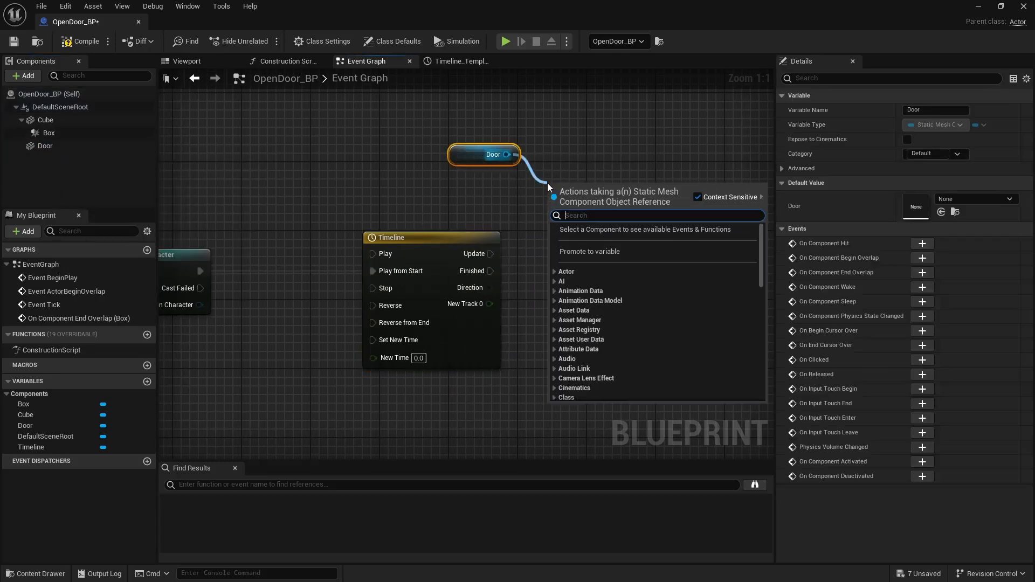
{"action": "type", "text": "get world l"}
{"action": "key", "text": "BackSpace"}
{"action": "type", "text": "rot"}
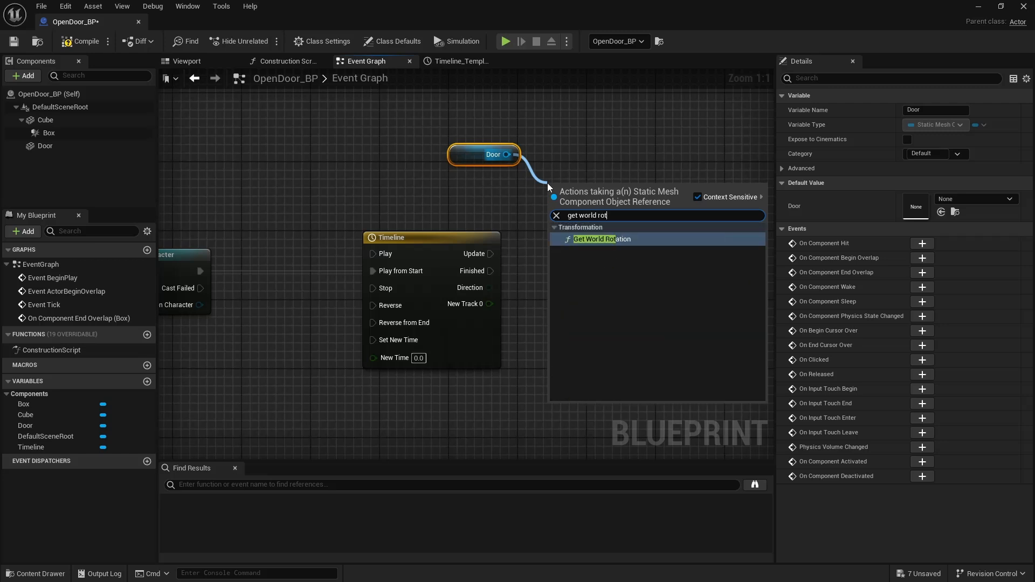
{"action": "key", "text": "Return"}
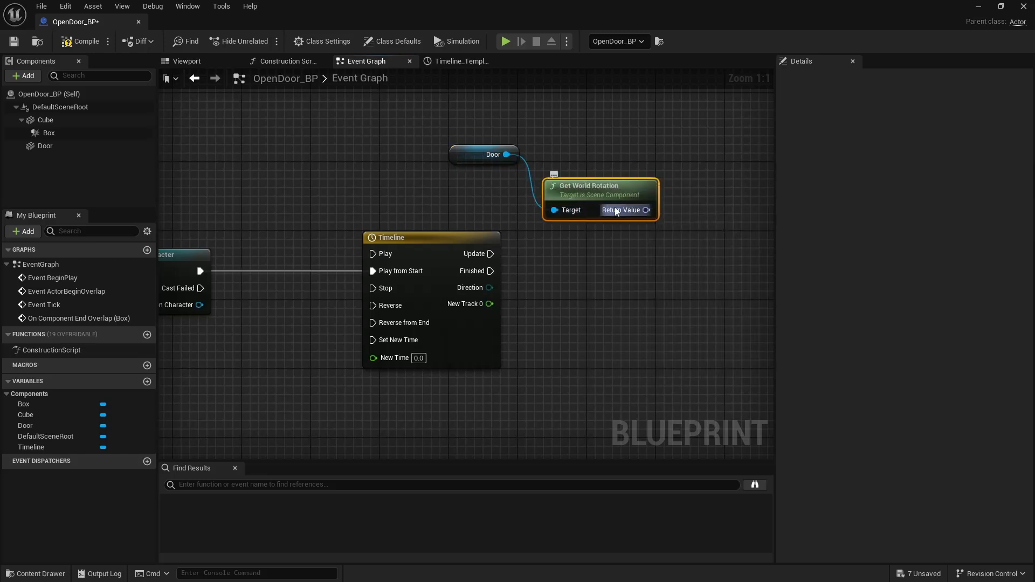
{"action": "left_click_drag", "start_coordinate": [594, 195], "coordinate": [595, 162]}
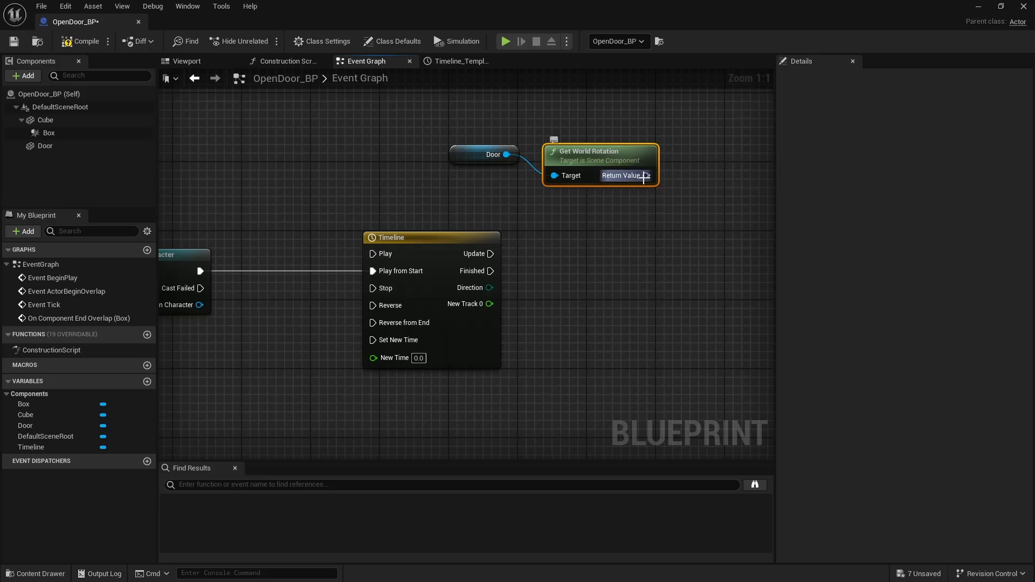
{"action": "right_click", "coordinate": [644, 177]}
{"action": "left_click", "coordinate": [674, 226]}
{"action": "right_click_drag", "start_coordinate": [641, 239], "coordinate": [579, 243]}
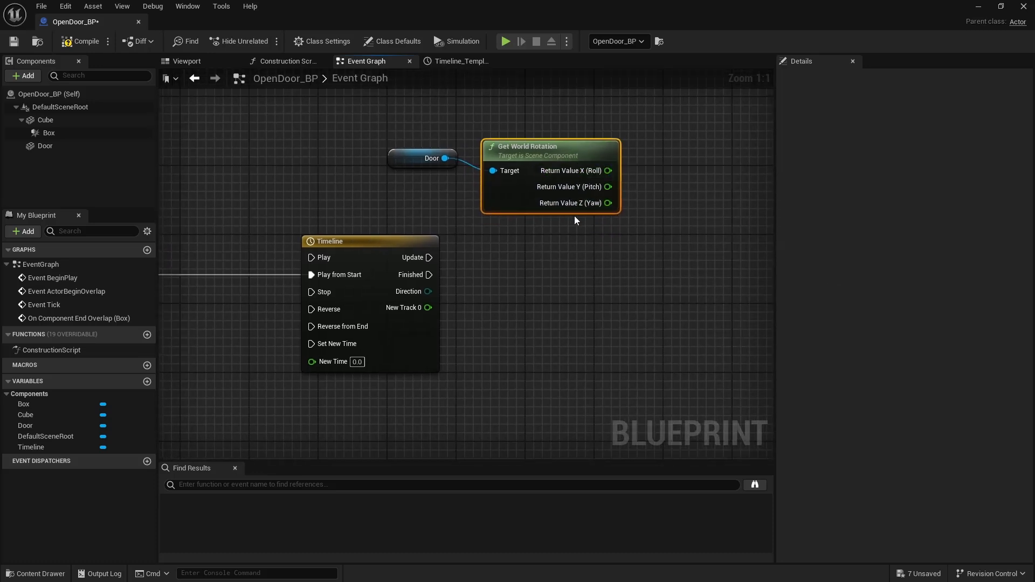
Copy the Door reference and its Get World Rotation node next to Event BeginPlay, and reposition the event above them
{"action": "right_click_drag", "start_coordinate": [541, 233], "coordinate": [614, 308]}
{"action": "left_click_drag", "start_coordinate": [503, 203], "coordinate": [582, 259]}
{"action": "scroll", "coordinate": [413, 187], "scroll_direction": "down", "scroll_amount": 2}
{"action": "scroll", "coordinate": [414, 188], "scroll_direction": "down", "scroll_amount": 4}
{"action": "right_click_drag", "start_coordinate": [414, 187], "coordinate": [546, 296]}
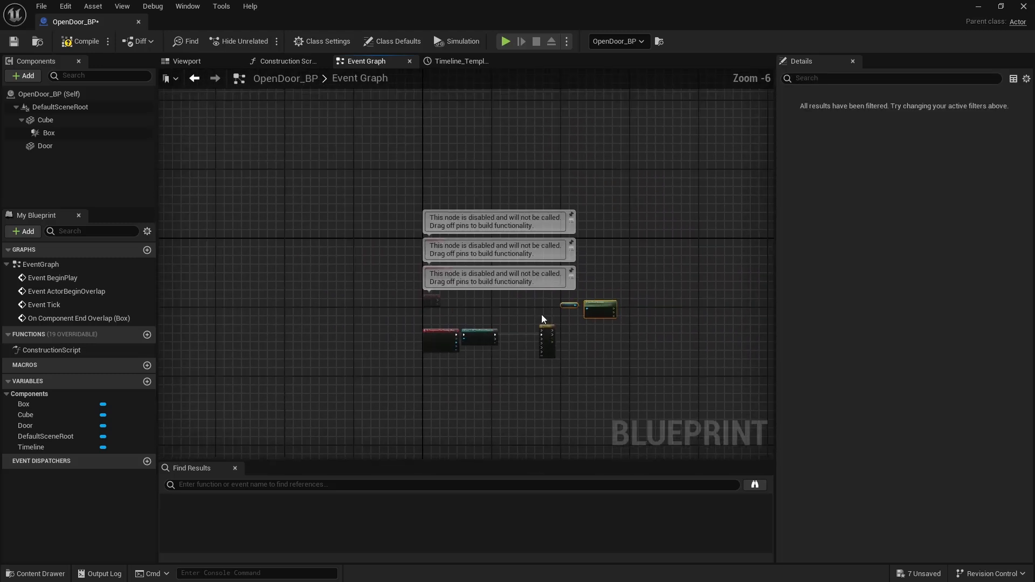
{"action": "scroll", "coordinate": [472, 291], "scroll_direction": "up", "scroll_amount": 5}
{"action": "right_click_drag", "start_coordinate": [407, 256], "coordinate": [377, 411]}
{"action": "key", "text": "ctrl+v"}
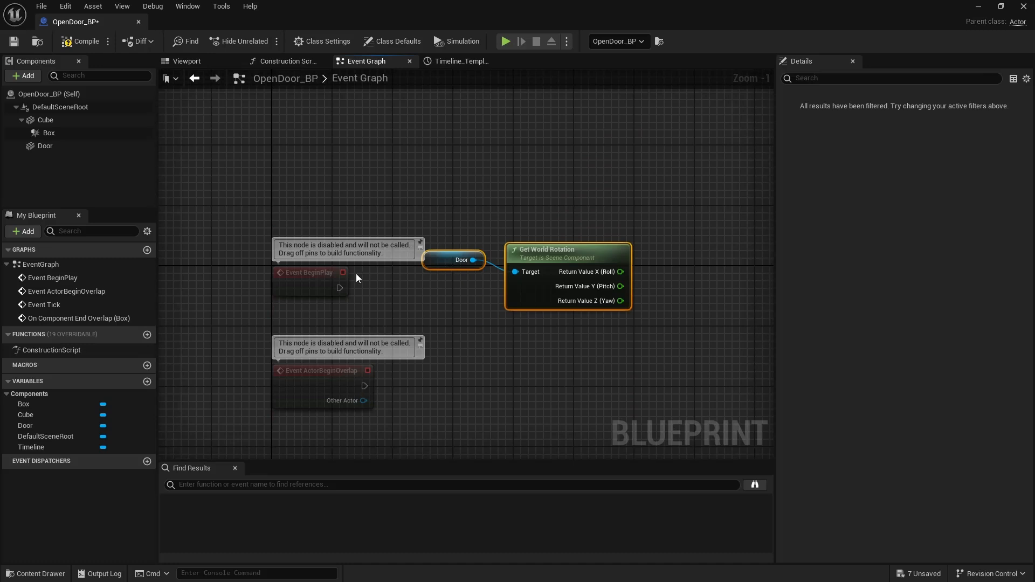
{"action": "left_click_drag", "start_coordinate": [318, 276], "coordinate": [363, 186]}
Promote the copied node's Return Value Z (Yaw) to a float variable named StartZ
{"action": "left_click_drag", "start_coordinate": [620, 301], "coordinate": [694, 218]}
{"action": "left_click", "coordinate": [740, 286]}
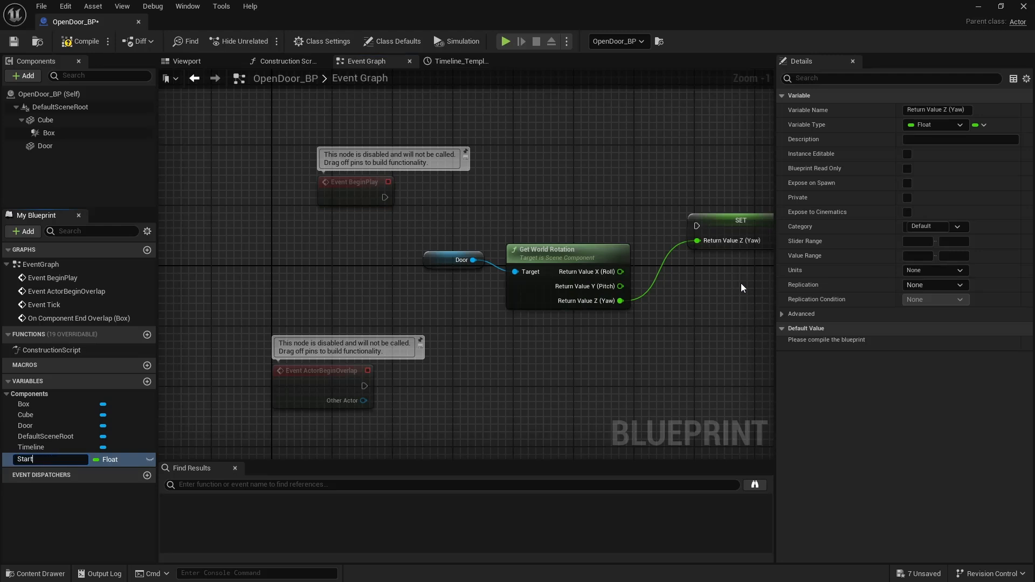
{"action": "type", "text": "StartZ"}
{"action": "key", "text": "Return"}
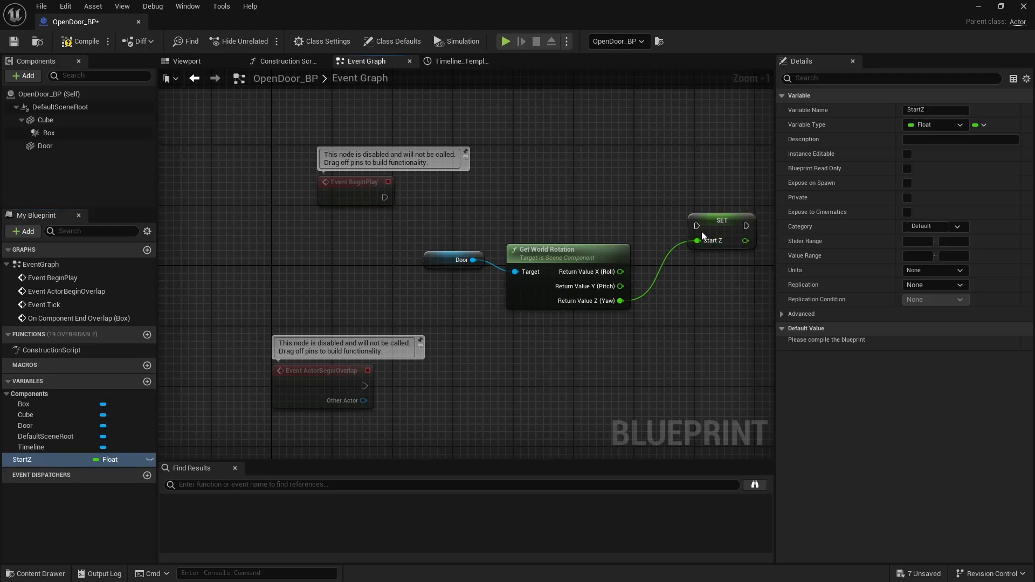
Connect Event BeginPlay to the SET StartZ node, align the node with the event, and compile the Blueprint
{"action": "left_click_drag", "start_coordinate": [697, 226], "coordinate": [385, 198]}
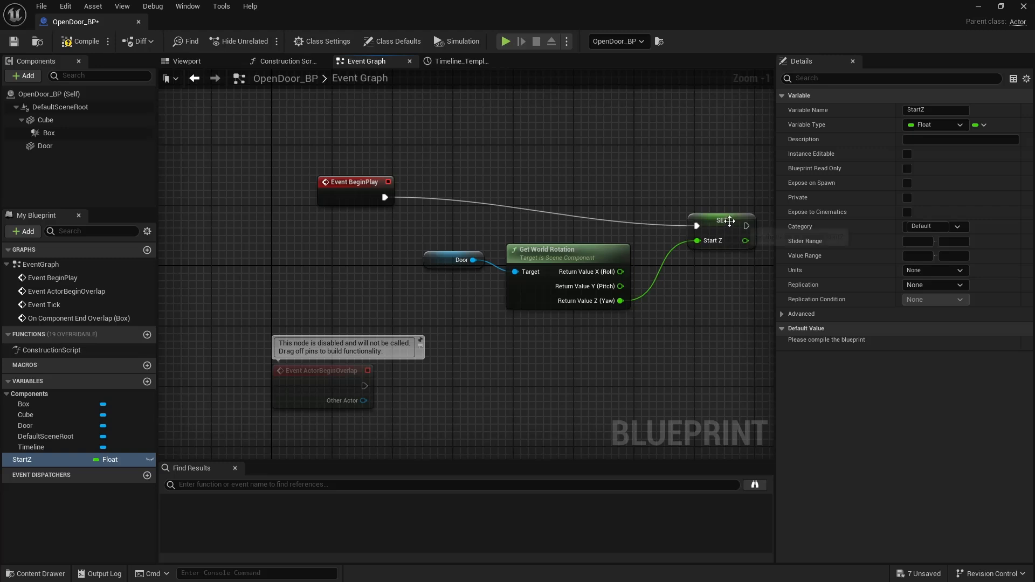
{"action": "left_click_drag", "start_coordinate": [729, 221], "coordinate": [722, 198]}
{"action": "left_click", "coordinate": [89, 43]}
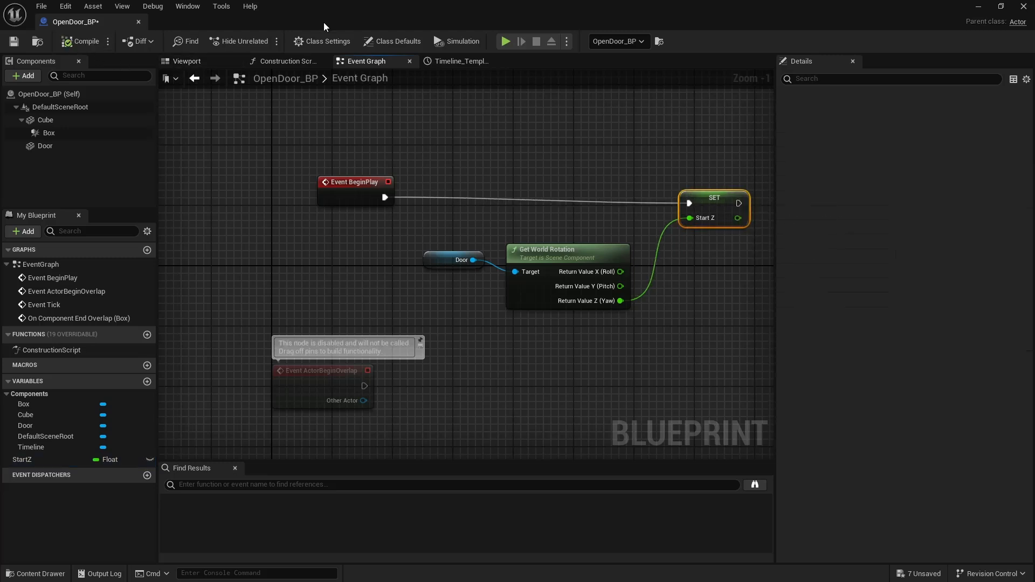
Switch to the level editor and duplicate the door actor to one side, rotated -90° about Z
{"action": "left_click_drag", "start_coordinate": [324, 22], "coordinate": [580, 463]}
{"action": "left_click", "coordinate": [699, 259]}
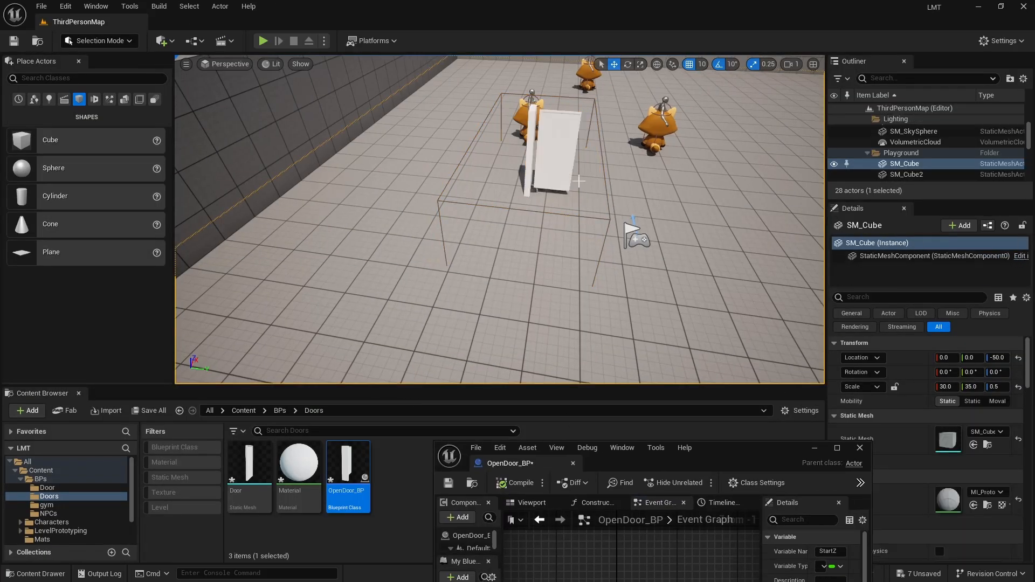
{"action": "left_click", "coordinate": [547, 163]}
{"action": "key", "text": "e"}
{"action": "left_click_drag", "start_coordinate": [566, 215], "coordinate": [780, 183], "text": "alt"}
{"action": "key", "text": "w"}
{"action": "right_click_drag", "start_coordinate": [684, 153], "coordinate": [708, 140]}
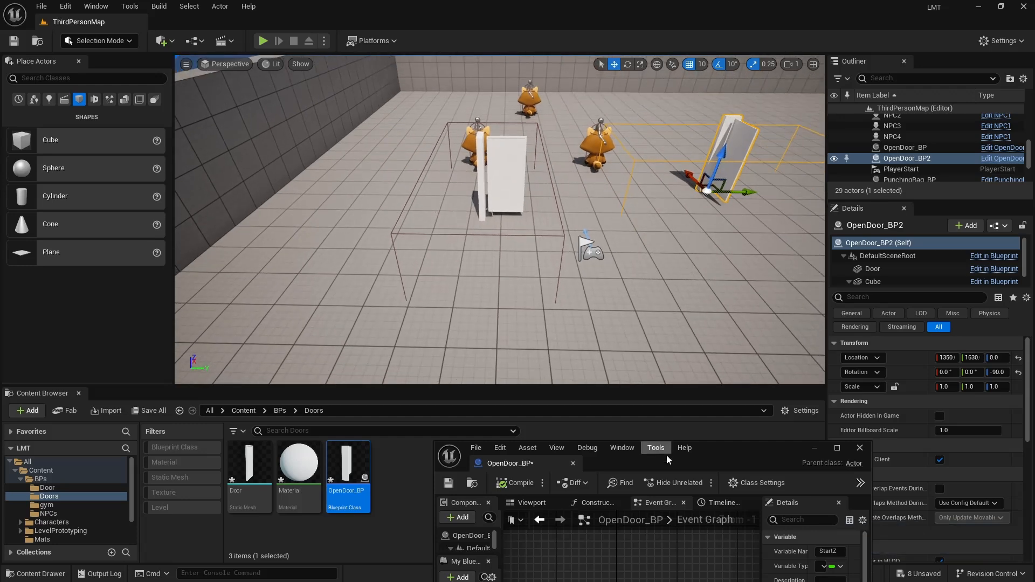
Return to the OpenDoor_BP graph and add a Lerp (Rotator) node to the right of the Timeline
{"action": "double_click", "coordinate": [739, 454]}
{"action": "right_click_drag", "start_coordinate": [686, 338], "coordinate": [566, 223]}
{"action": "scroll", "coordinate": [567, 225], "scroll_direction": "down", "scroll_amount": 4}
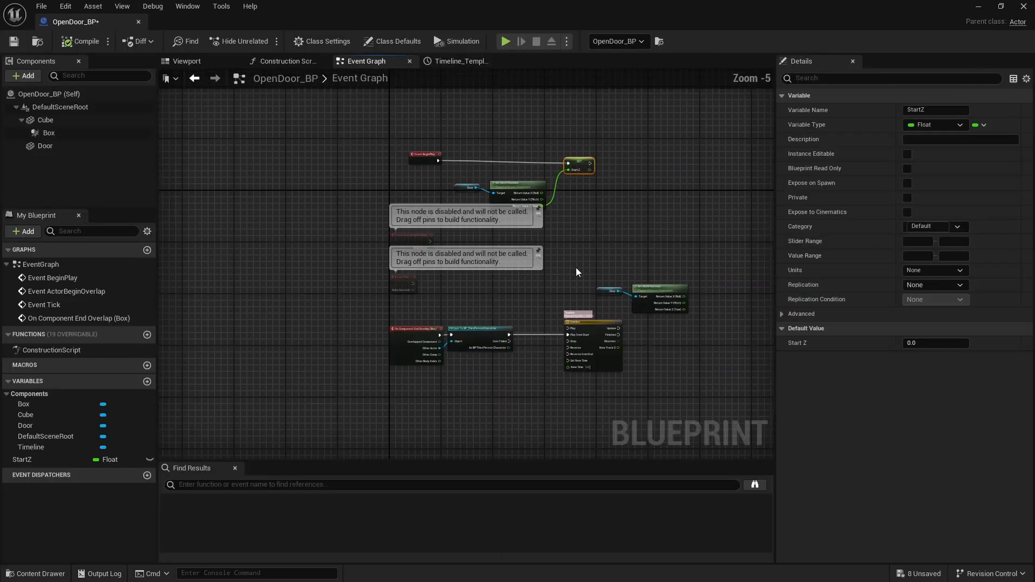
{"action": "right_click_drag", "start_coordinate": [622, 324], "coordinate": [514, 308]}
{"action": "scroll", "coordinate": [514, 308], "scroll_direction": "up", "scroll_amount": 5}
{"action": "right_click_drag", "start_coordinate": [577, 308], "coordinate": [449, 301]}
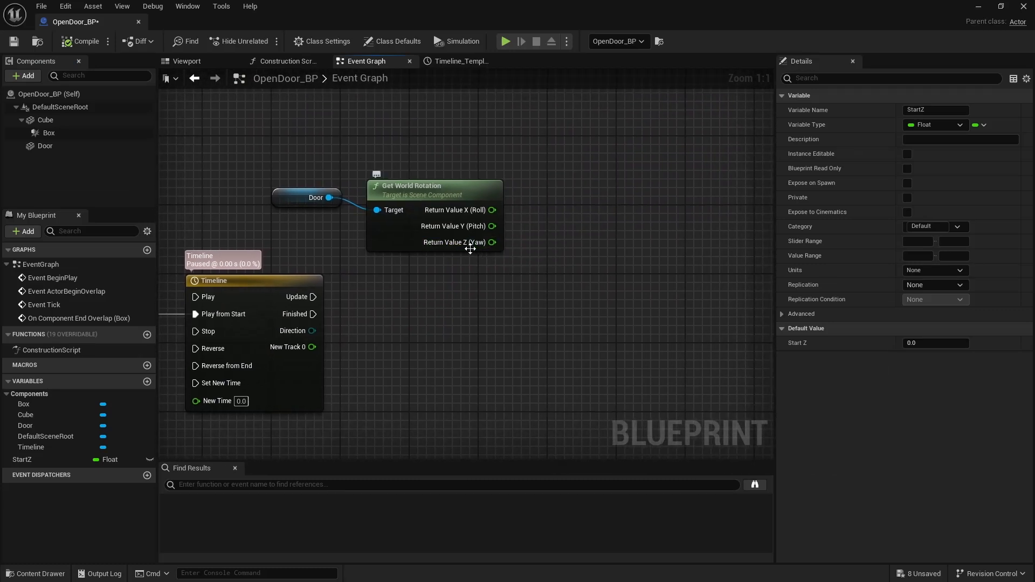
{"action": "right_click_drag", "start_coordinate": [549, 312], "coordinate": [488, 293]}
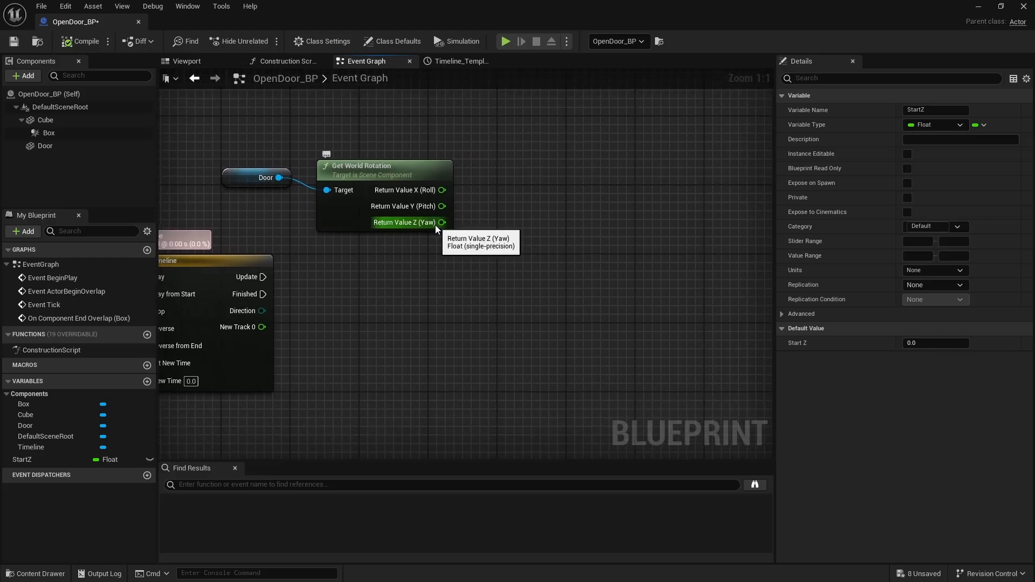
{"action": "right_click", "coordinate": [514, 296]}
{"action": "type", "text": "lerp"}
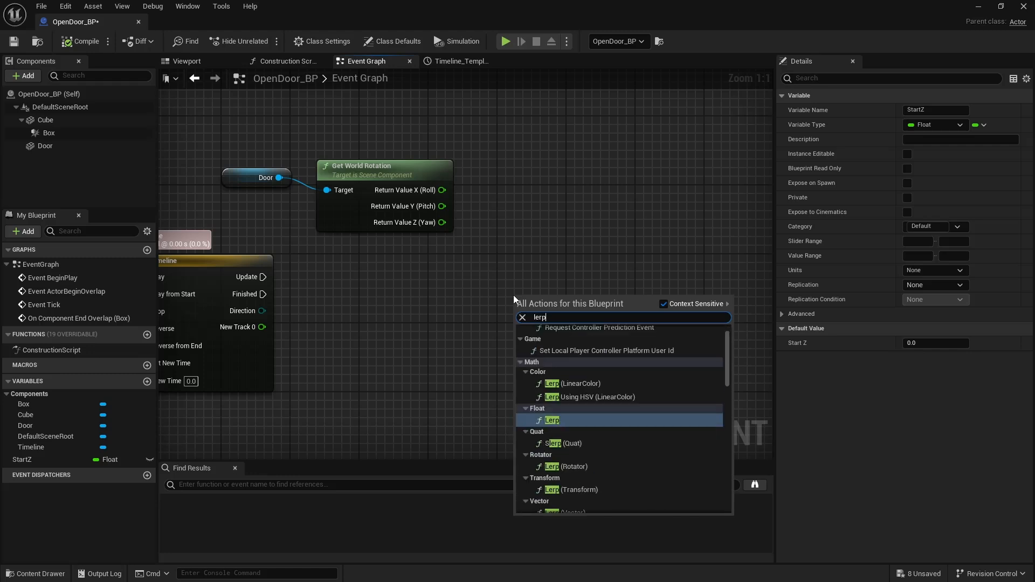
{"action": "left_click", "coordinate": [574, 467]}
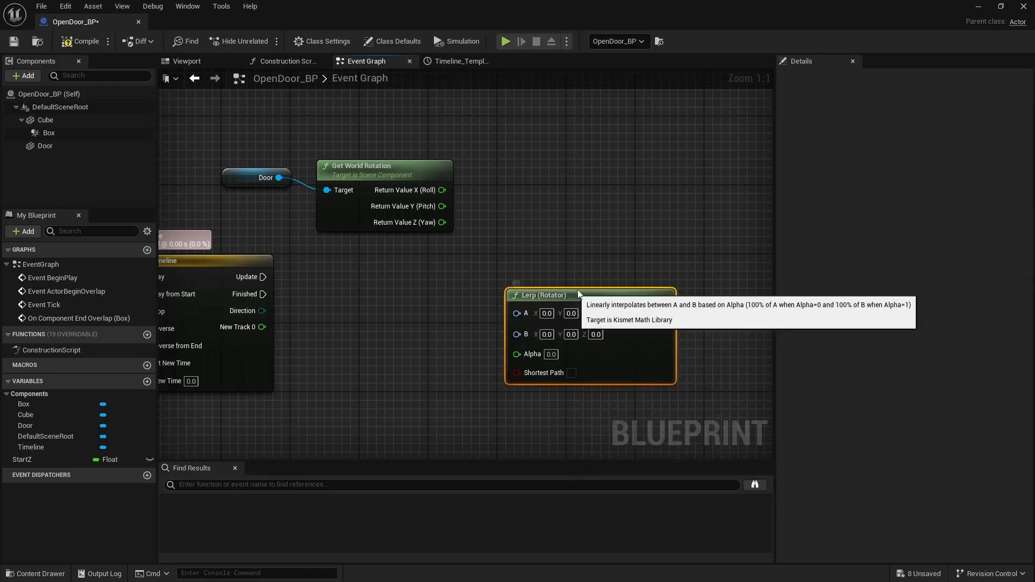
{"action": "left_click_drag", "start_coordinate": [574, 297], "coordinate": [644, 254]}
{"action": "right_click_drag", "start_coordinate": [509, 283], "coordinate": [535, 268]}
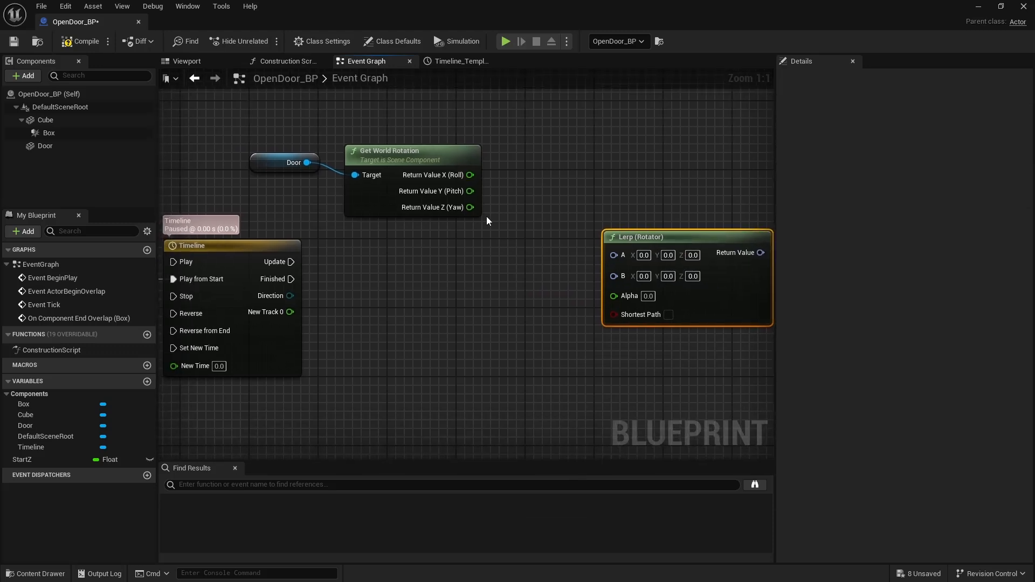
Recombine Get World Rotation's return value to feed Lerp's A input, and connect the Timeline's New Track 0 to Alpha
{"action": "right_click_drag", "start_coordinate": [487, 218], "coordinate": [452, 263]}
{"action": "right_click", "coordinate": [434, 218]}
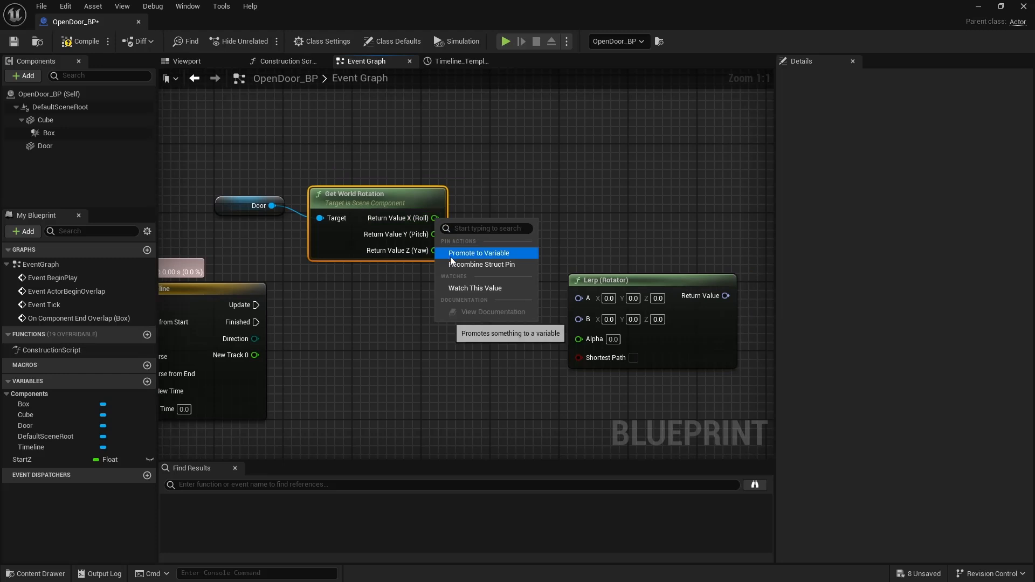
{"action": "left_click", "coordinate": [474, 263]}
{"action": "left_click_drag", "start_coordinate": [418, 221], "coordinate": [579, 298]}
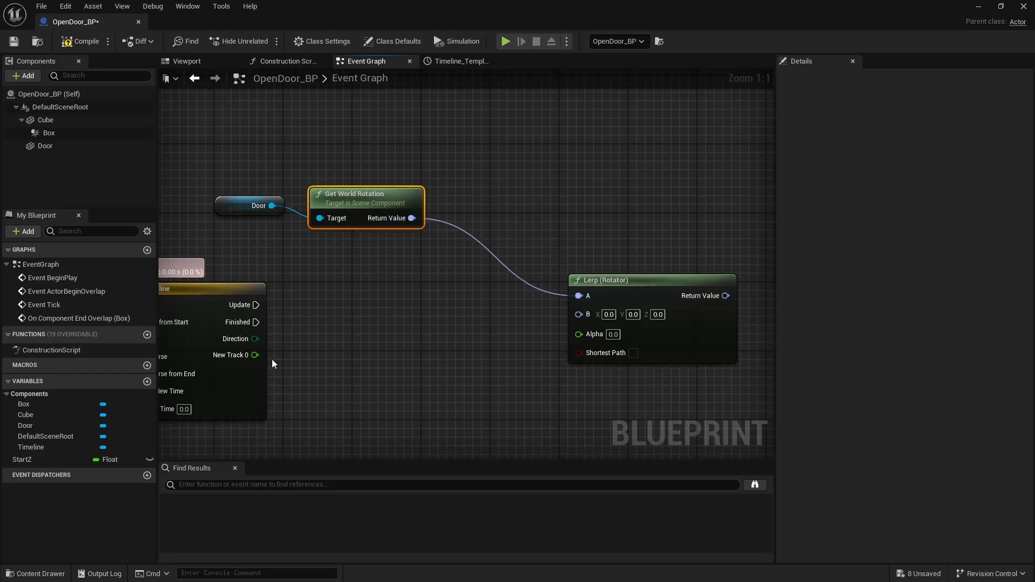
{"action": "left_click_drag", "start_coordinate": [255, 355], "coordinate": [583, 335]}
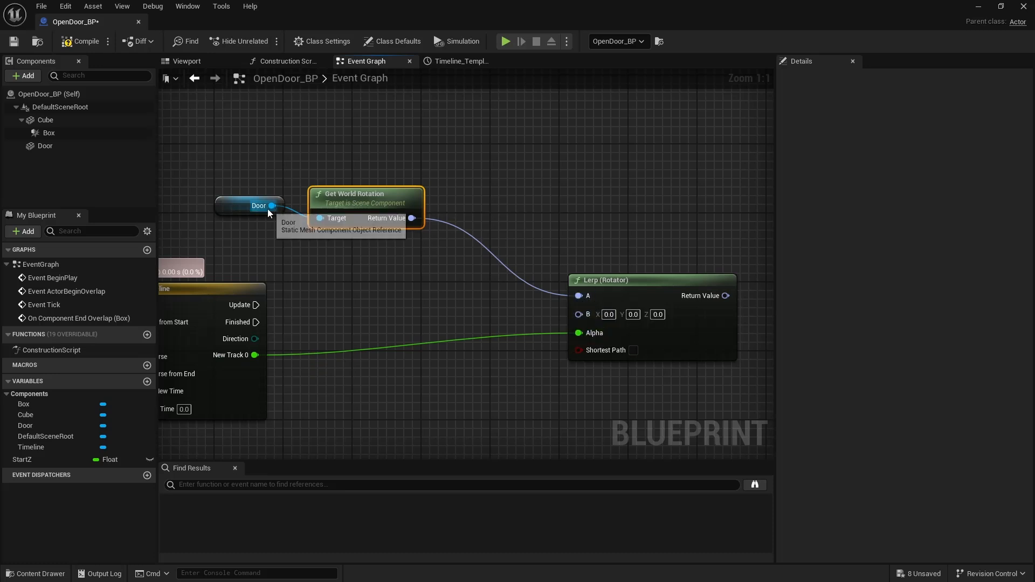
Duplicate Get World Rotation below the original, split its return value, and connect the Door reference to its Target
{"action": "left_click_drag", "start_coordinate": [270, 208], "coordinate": [323, 260]}
{"action": "left_click", "coordinate": [349, 199]}
{"action": "left_click", "coordinate": [405, 264]}
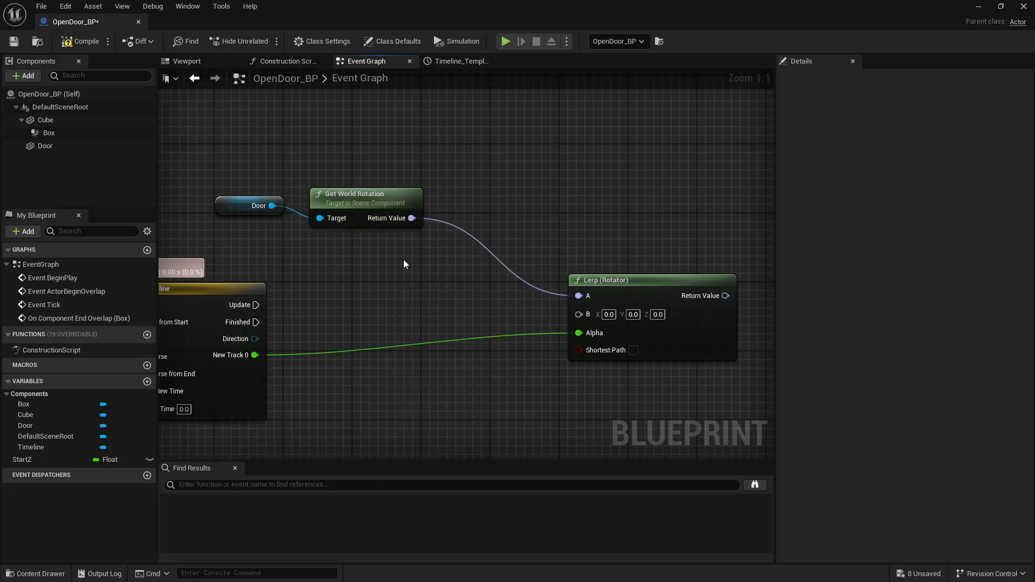
{"action": "left_click", "coordinate": [355, 208]}
{"action": "key", "text": "ctrl+c"}
{"action": "key", "text": "ctrl+v"}
{"action": "left_click_drag", "start_coordinate": [448, 269], "coordinate": [362, 244]}
{"action": "right_click", "coordinate": [428, 270]}
{"action": "left_click", "coordinate": [457, 315]}
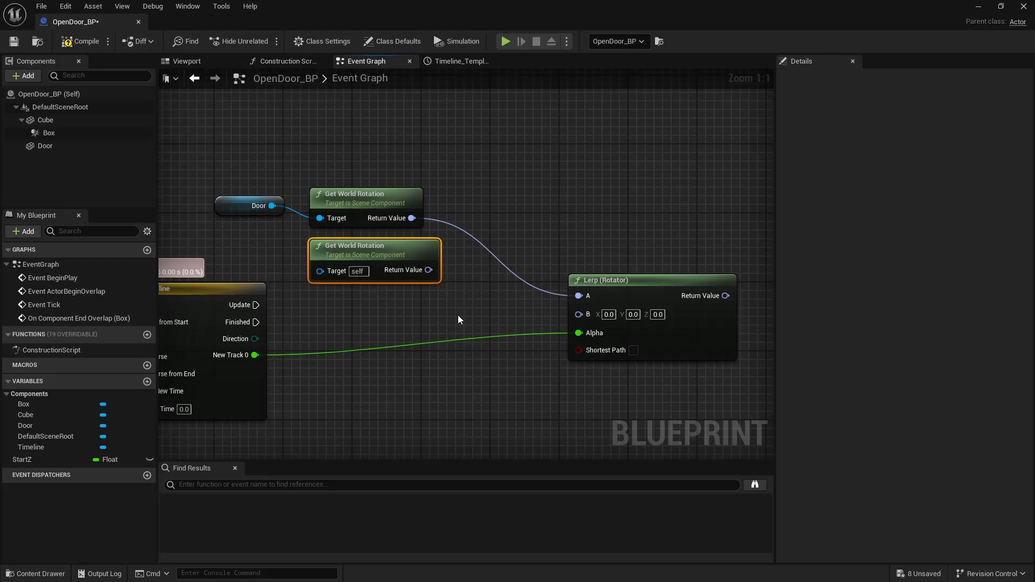
{"action": "left_click_drag", "start_coordinate": [272, 206], "coordinate": [320, 270]}
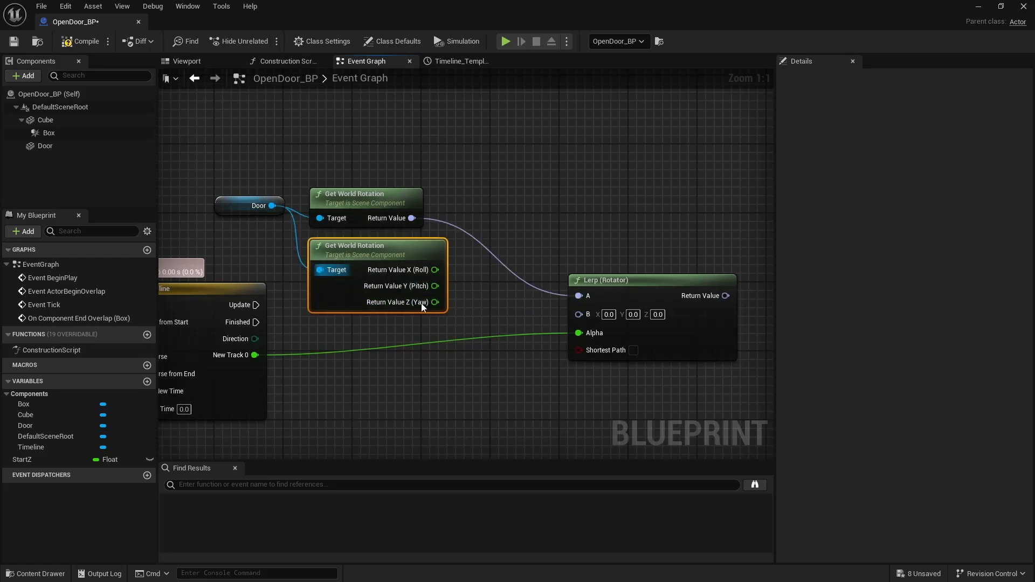
Make room before the Lerp and add a Make Rotator node fed by the second Get World Rotation's Roll and Pitch
{"action": "left_click_drag", "start_coordinate": [602, 286], "coordinate": [663, 286]}
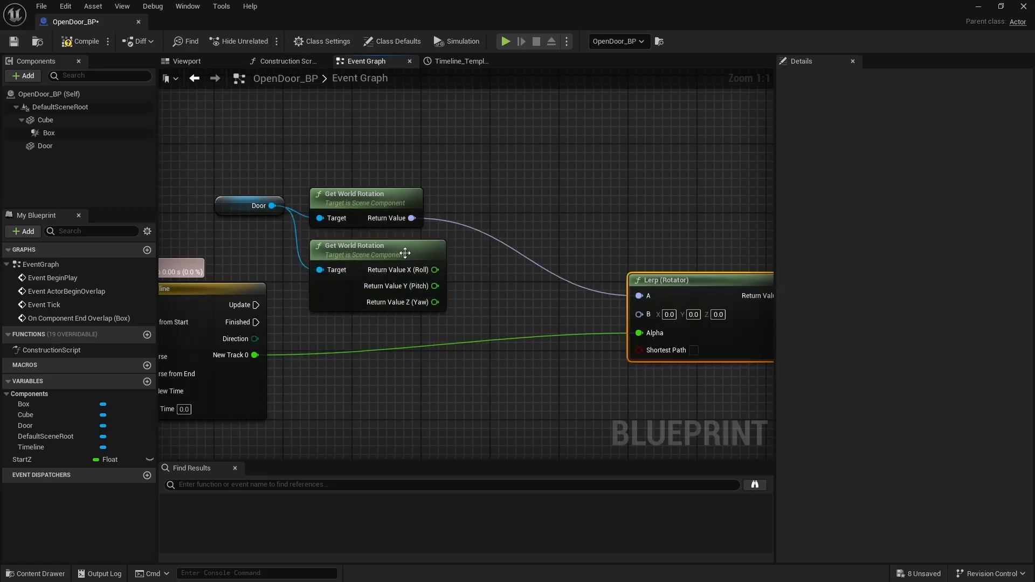
{"action": "left_click_drag", "start_coordinate": [432, 270], "coordinate": [471, 276]}
{"action": "type", "text": "mak"}
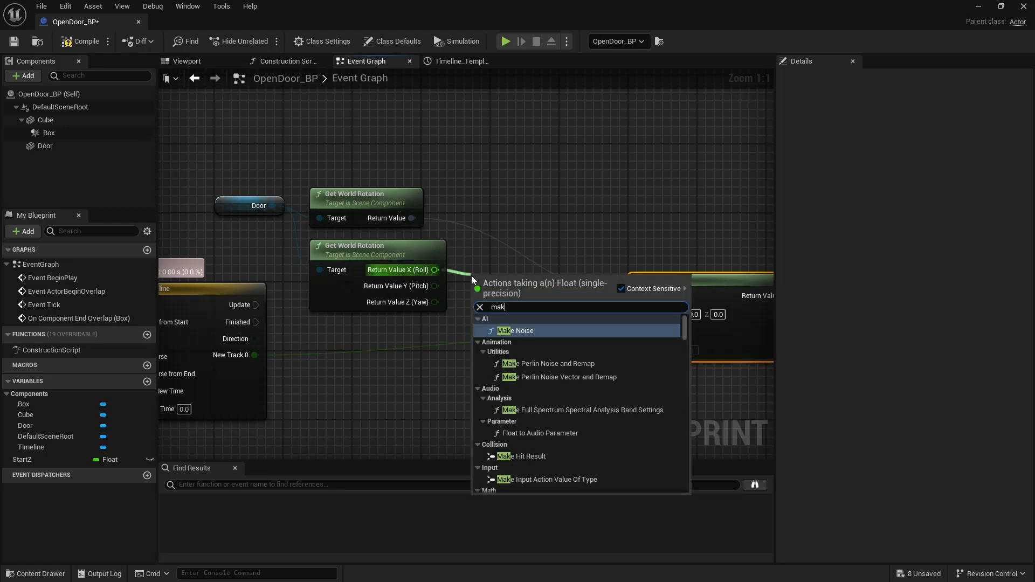
{"action": "type", "text": "e r"}
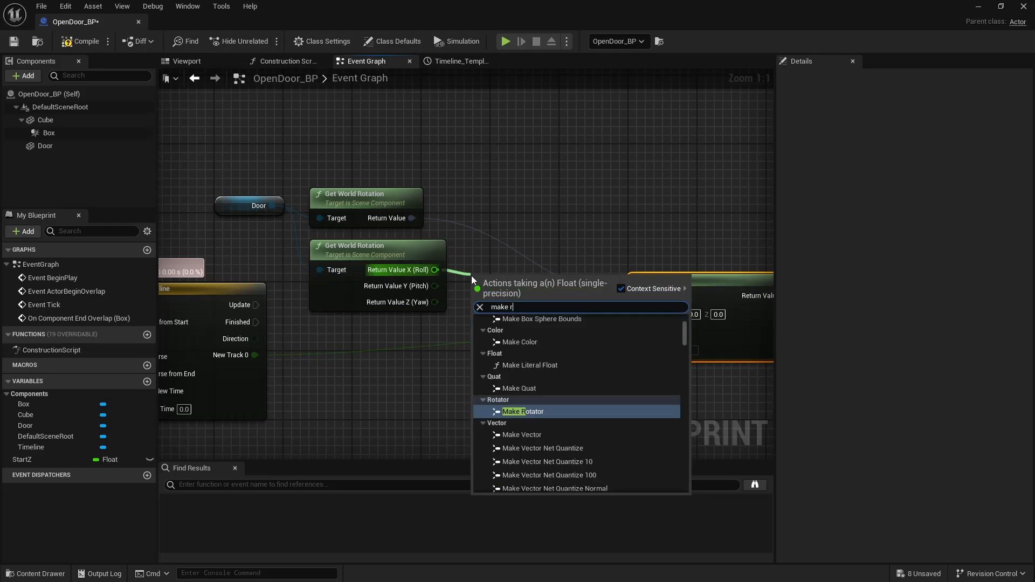
{"action": "left_click", "coordinate": [526, 414]}
{"action": "left_click_drag", "start_coordinate": [435, 286], "coordinate": [473, 315]}
{"action": "right_click_drag", "start_coordinate": [375, 381], "coordinate": [410, 336]}
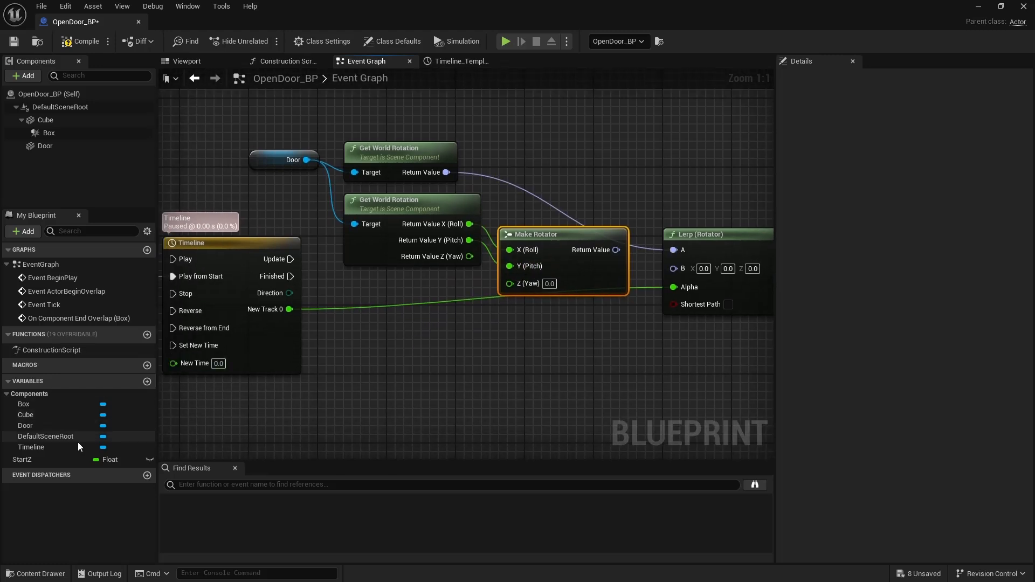
Feed a StartZ getter into Make Rotator's Yaw and connect the rotator to Lerp's B input with Shortest Path enabled
{"action": "left_click_drag", "start_coordinate": [29, 461], "coordinate": [300, 436]}
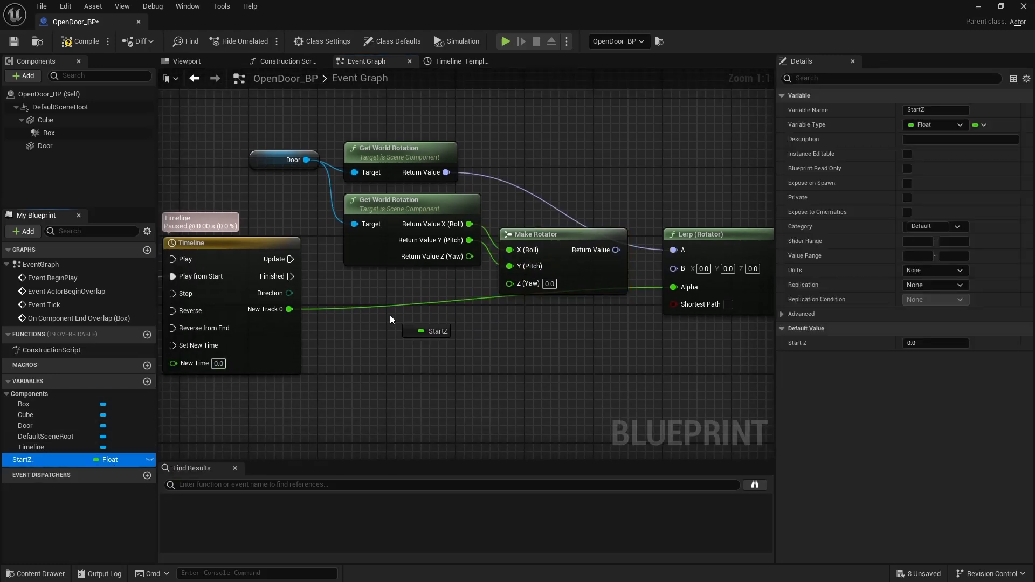
{"action": "left_click_drag", "start_coordinate": [390, 315], "coordinate": [531, 286]}
{"action": "left_click_drag", "start_coordinate": [601, 251], "coordinate": [674, 268]}
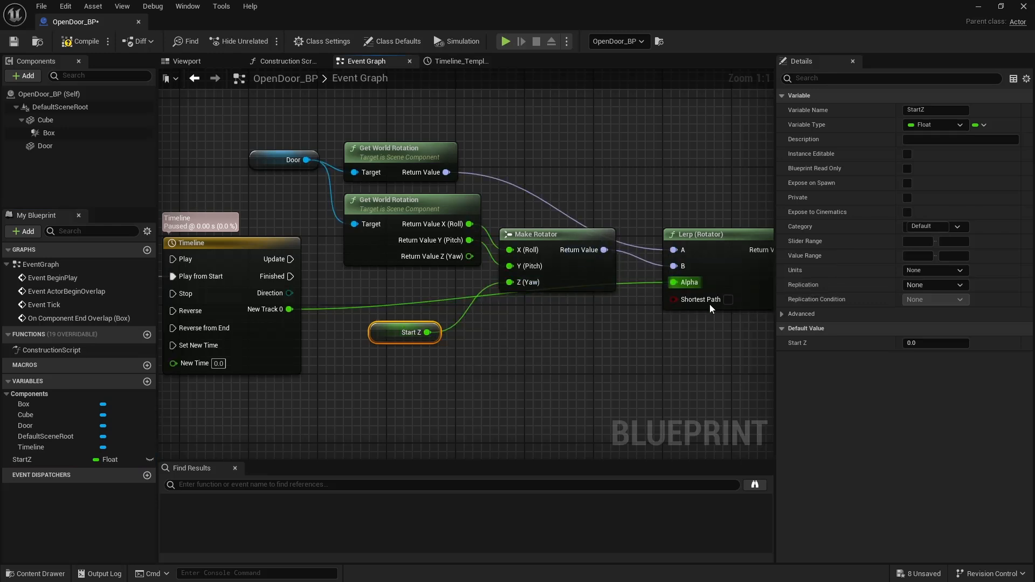
{"action": "left_click", "coordinate": [729, 299]}
Add a Set World Rotation node targeting Door and connect the Lerp's return value to New Rotation
{"action": "right_click_drag", "start_coordinate": [717, 342], "coordinate": [597, 357]}
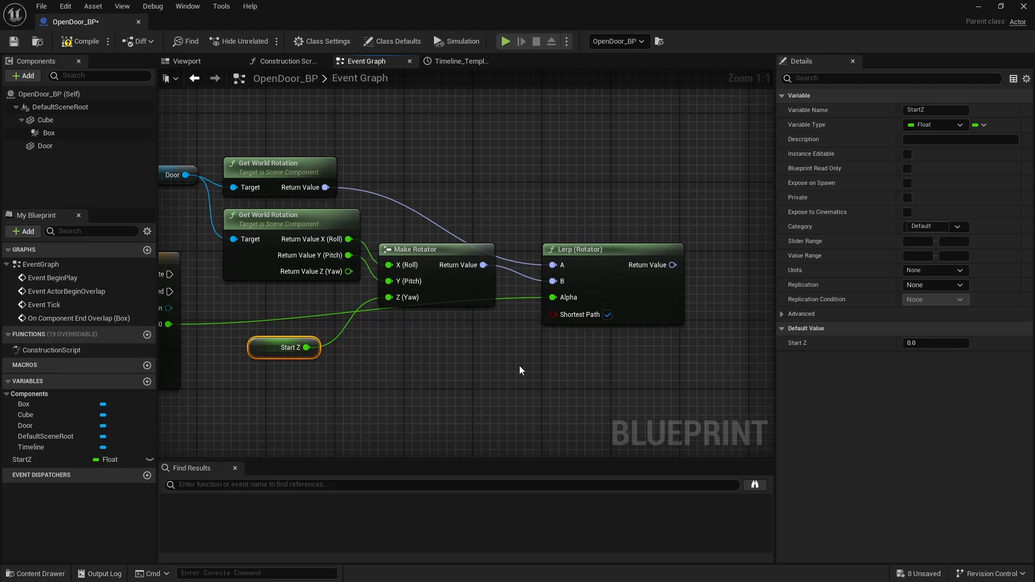
{"action": "left_click_drag", "start_coordinate": [190, 174], "coordinate": [697, 206]}
{"action": "type", "text": "set world rot"}
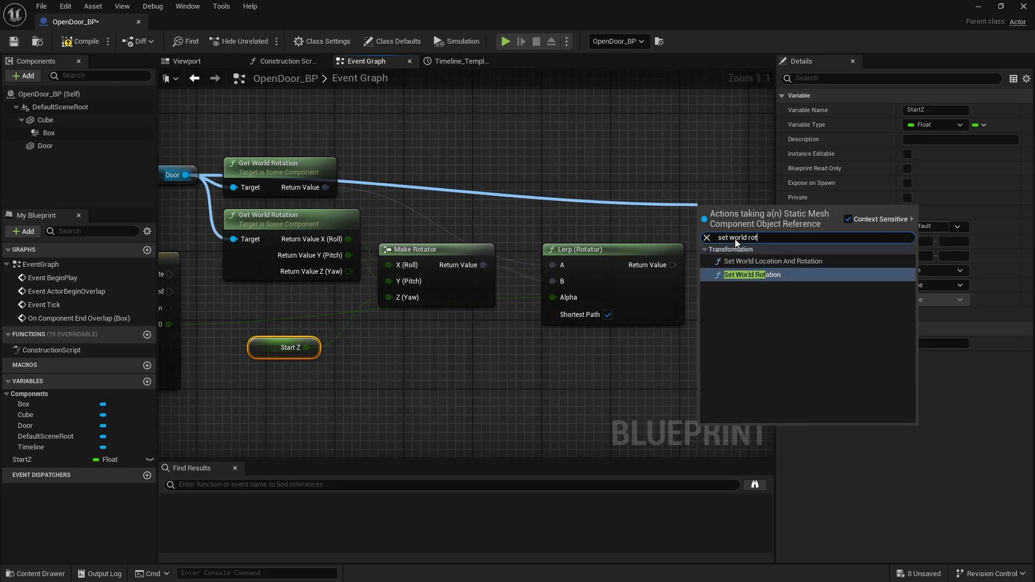
{"action": "left_click", "coordinate": [758, 274]}
{"action": "left_click_drag", "start_coordinate": [673, 265], "coordinate": [708, 270]}
{"action": "right_click_drag", "start_coordinate": [574, 229], "coordinate": [511, 210]}
{"action": "scroll", "coordinate": [511, 212], "scroll_direction": "down", "scroll_amount": 3}
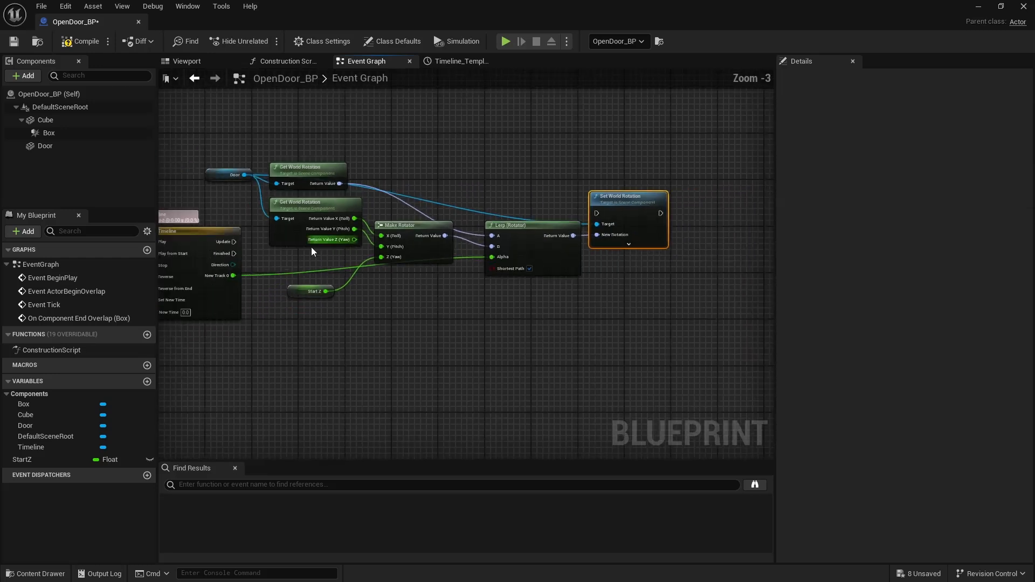
Connect the Timeline's Update output to the Set World Rotation node's execution input and compile the Blueprint
{"action": "left_click_drag", "start_coordinate": [228, 244], "coordinate": [596, 214]}
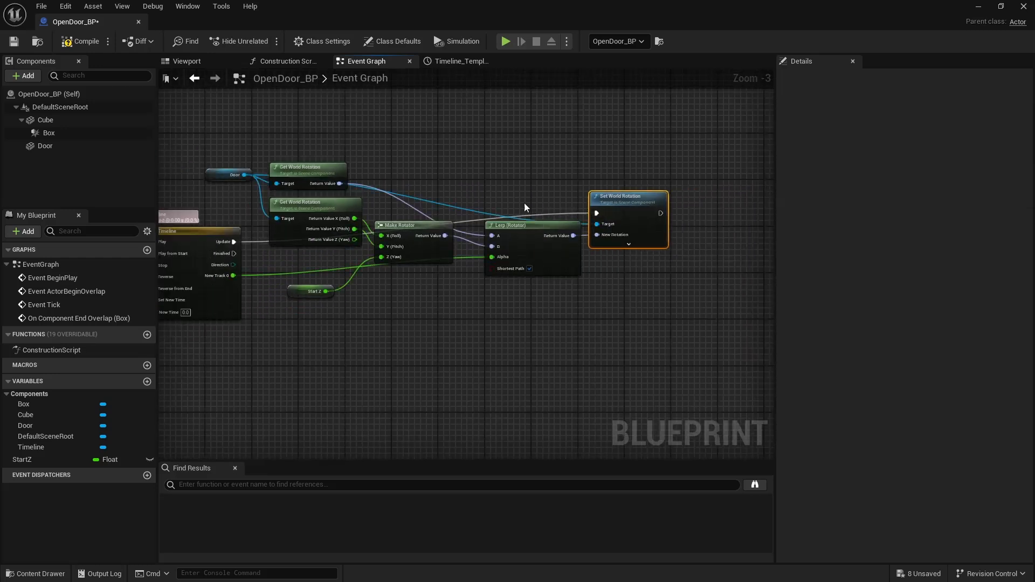
{"action": "left_click", "coordinate": [88, 43]}
Play-test the level by walking the character through both doors and away, checking how they swing back, and return to the event graph
{"action": "double_click", "coordinate": [350, 17]}
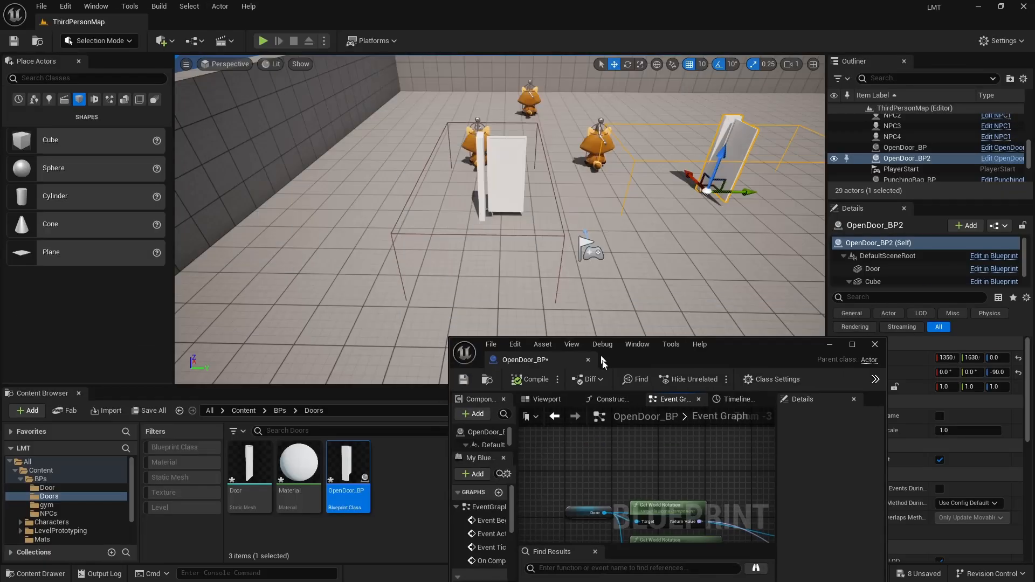
{"action": "left_click", "coordinate": [261, 43]}
{"action": "key", "text": "w"}
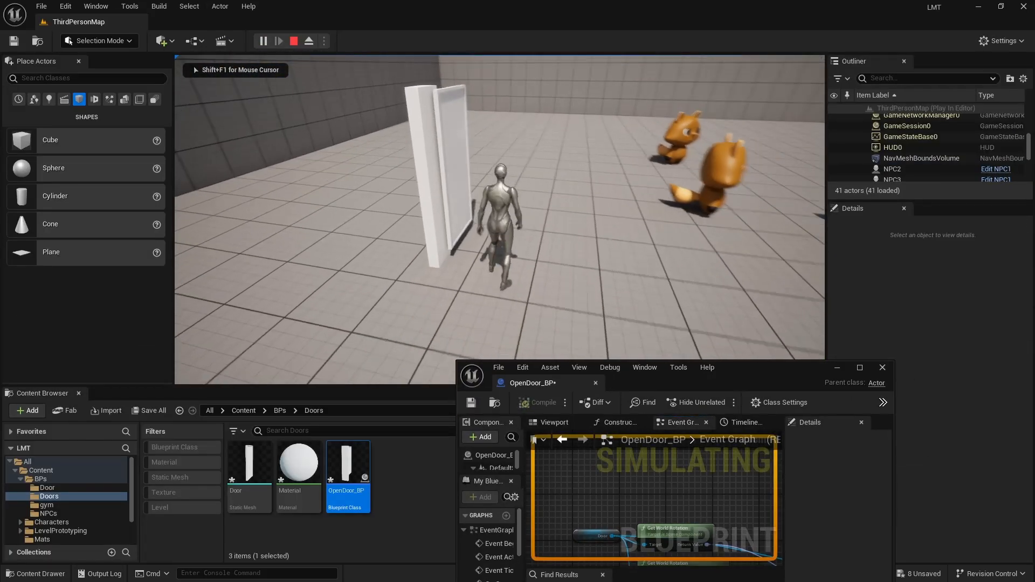
{"action": "key", "text": "d"}
{"action": "key", "text": "s"}
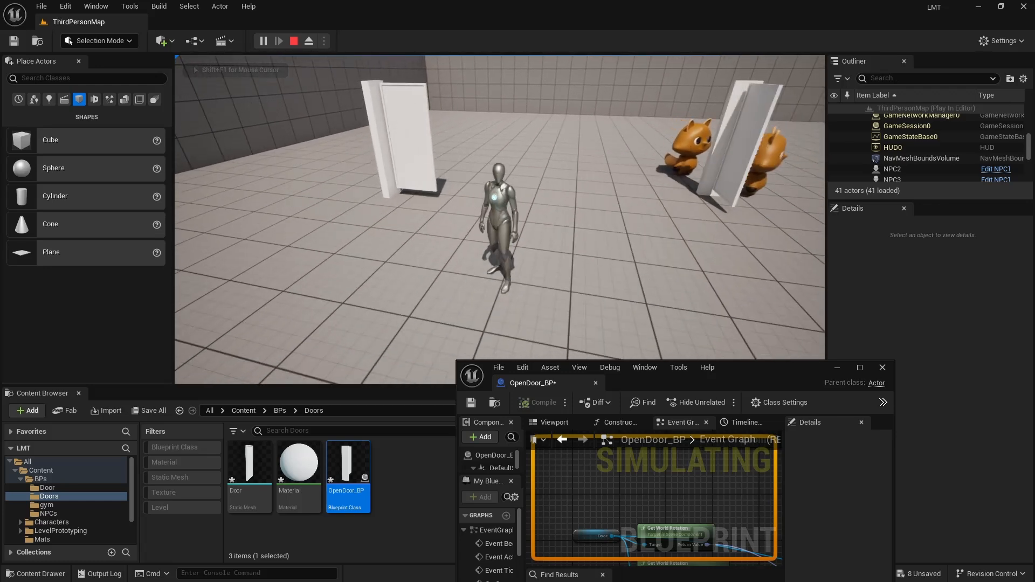
{"action": "key", "text": "w"}
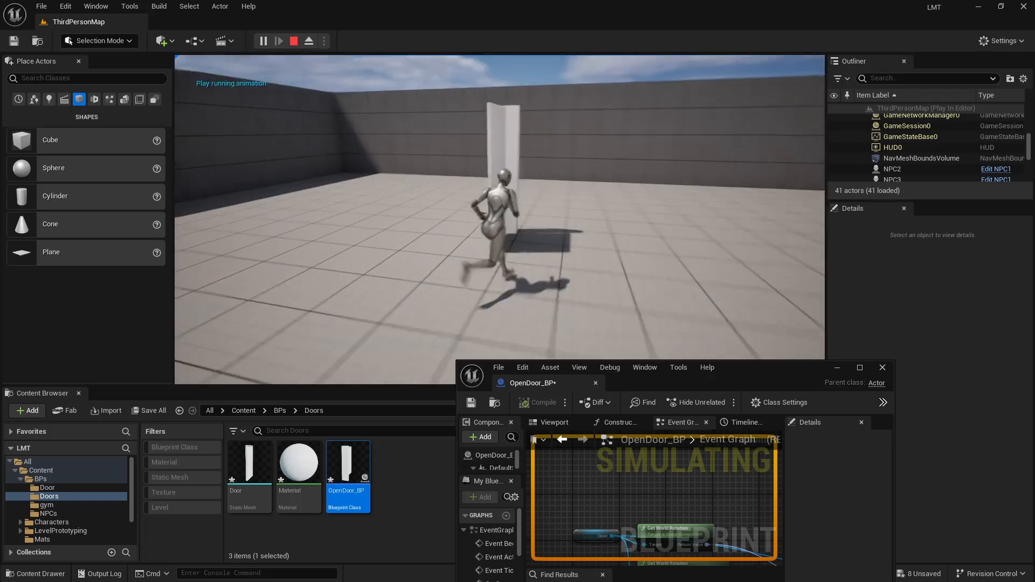
{"action": "key", "text": "a"}
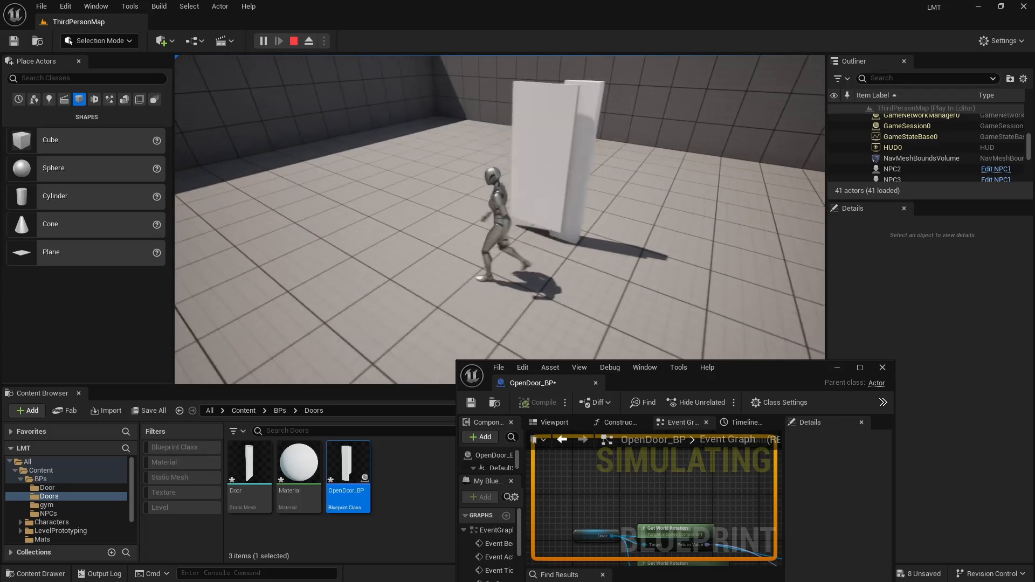
{"action": "key", "text": "s"}
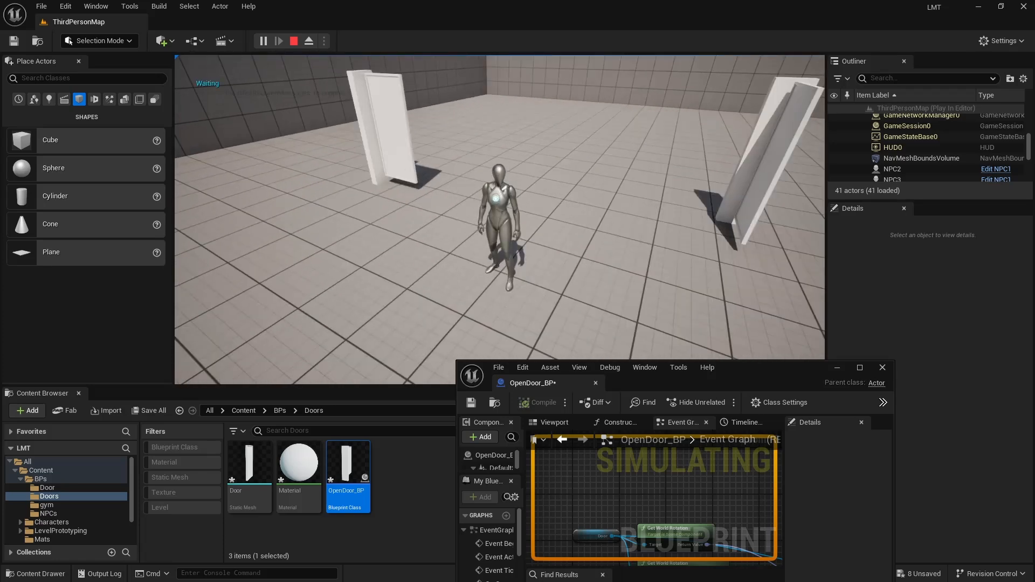
{"action": "key", "text": "w"}
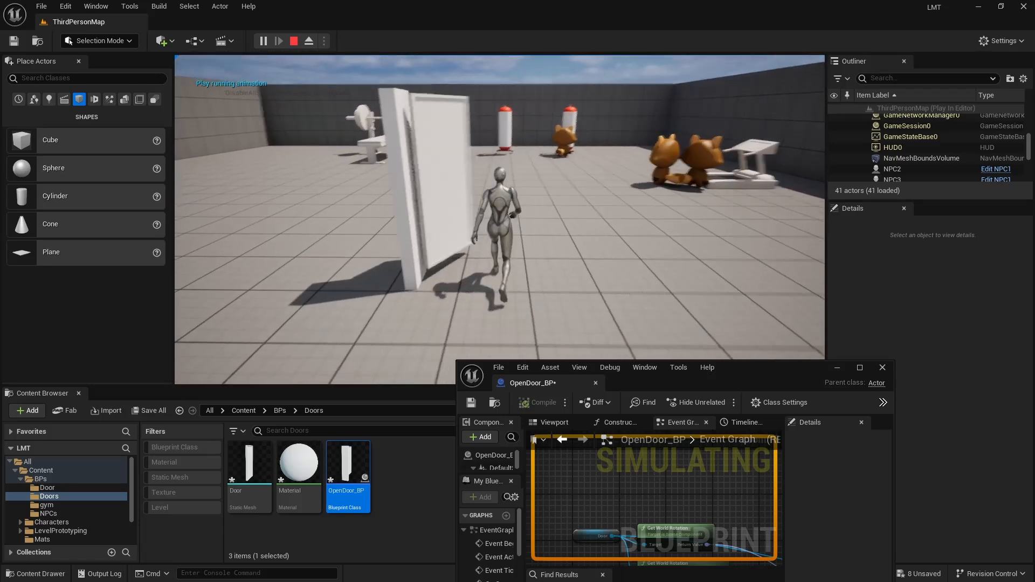
{"action": "key", "text": "d"}
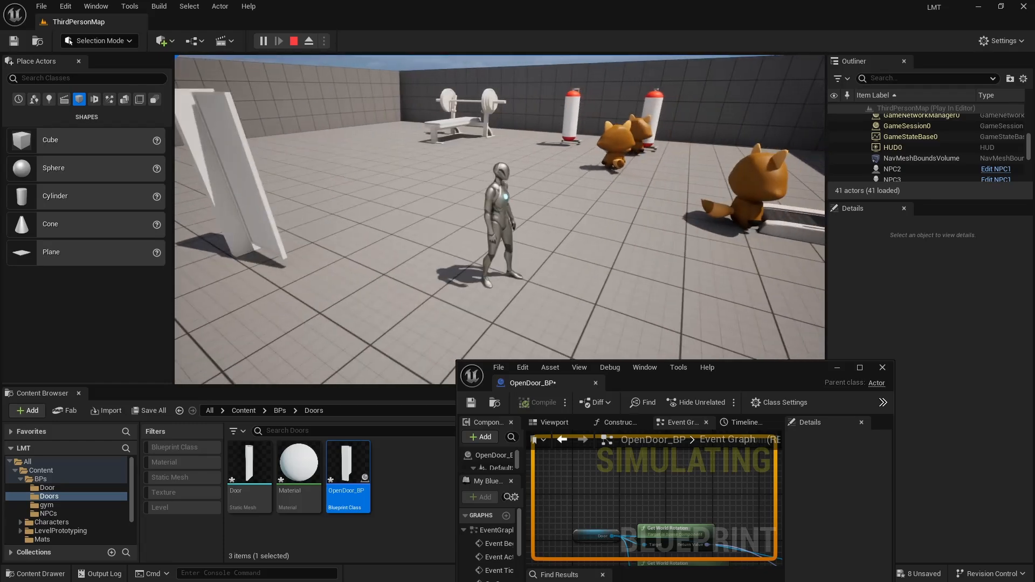
{"action": "key", "text": "Escape"}
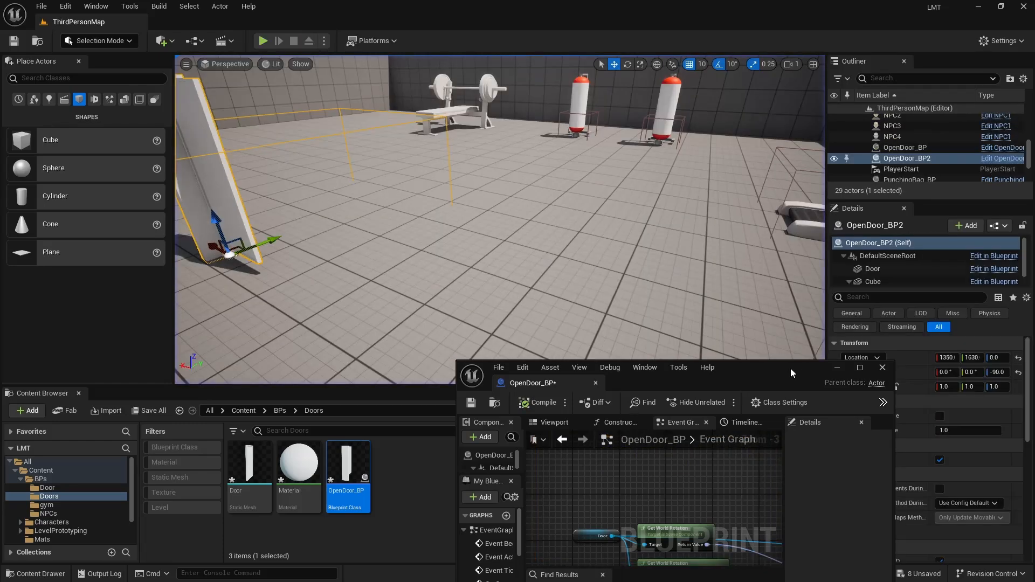
{"action": "double_click", "coordinate": [790, 368]}
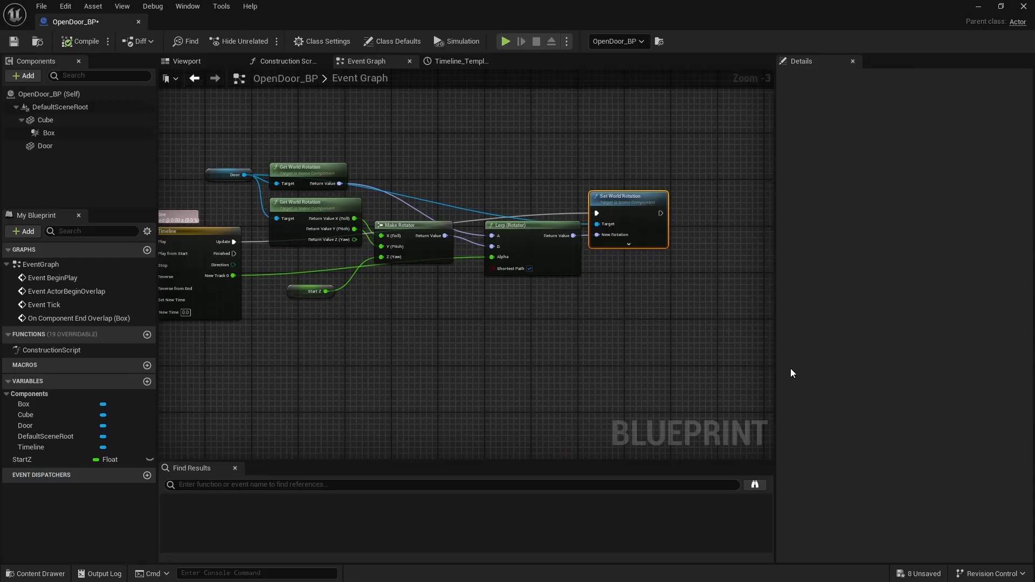
Move the On Component End Overlap event and the Cast To BP_ThirdPersonCharacter node farther from the Timeline to make room
{"action": "scroll", "coordinate": [437, 309], "scroll_direction": "down", "scroll_amount": 2}
{"action": "right_click_drag", "start_coordinate": [320, 310], "coordinate": [608, 285]}
{"action": "scroll", "coordinate": [518, 278], "scroll_direction": "up", "scroll_amount": 3}
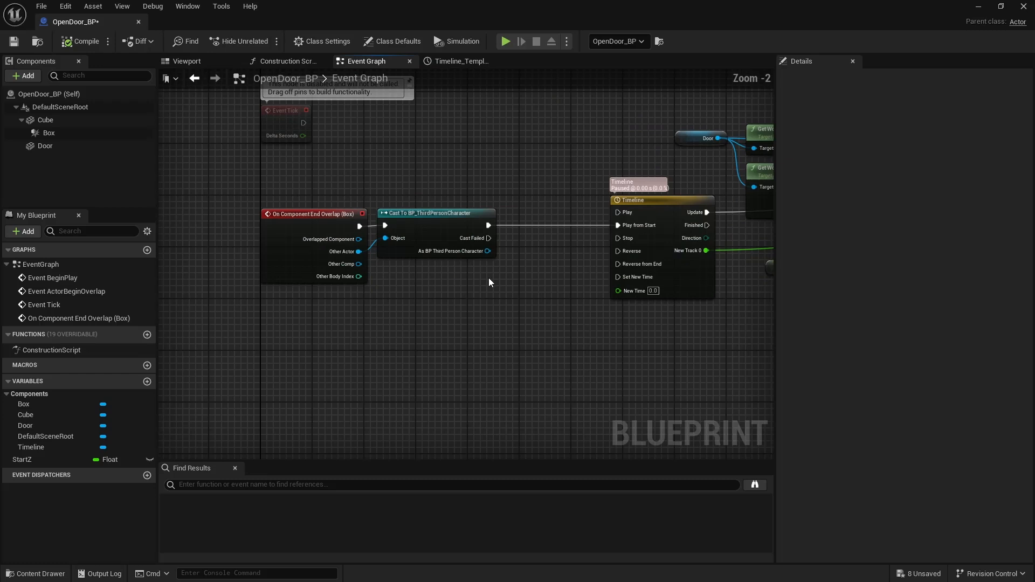
{"action": "right_click_drag", "start_coordinate": [408, 293], "coordinate": [519, 288]}
{"action": "scroll", "coordinate": [518, 288], "scroll_direction": "up", "scroll_amount": 2}
{"action": "left_click_drag", "start_coordinate": [384, 319], "coordinate": [393, 203]}
{"action": "scroll", "coordinate": [442, 201], "scroll_direction": "down", "scroll_amount": 3}
{"action": "right_click_drag", "start_coordinate": [522, 227], "coordinate": [441, 221]}
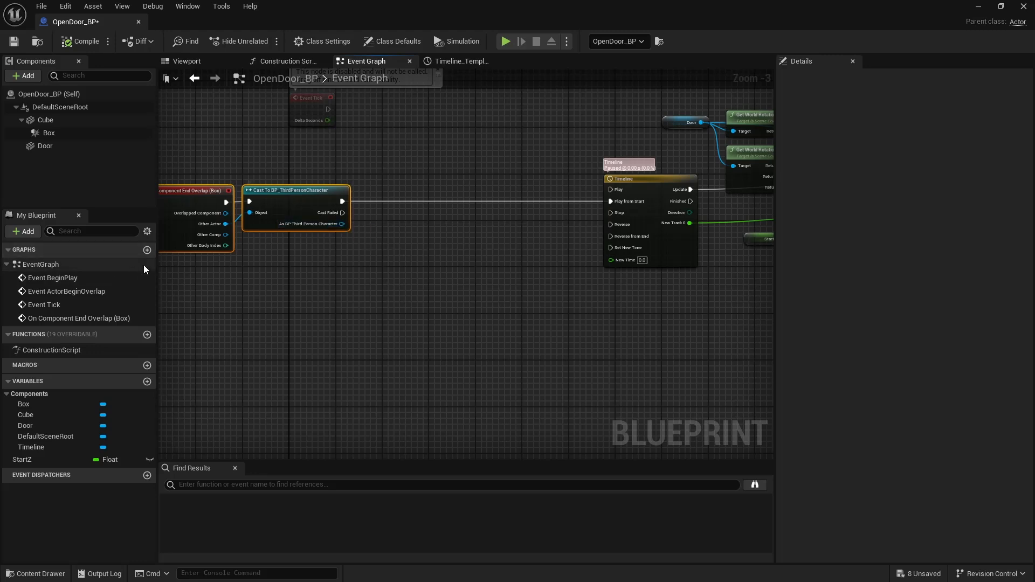
Place a Branch node between the Cast To BP_ThirdPersonCharacter node and the Timeline
{"action": "scroll", "coordinate": [259, 246], "scroll_direction": "up", "scroll_amount": 1}
{"action": "scroll", "coordinate": [260, 242], "scroll_direction": "up", "scroll_amount": 1}
{"action": "scroll", "coordinate": [357, 236], "scroll_direction": "down", "scroll_amount": 1}
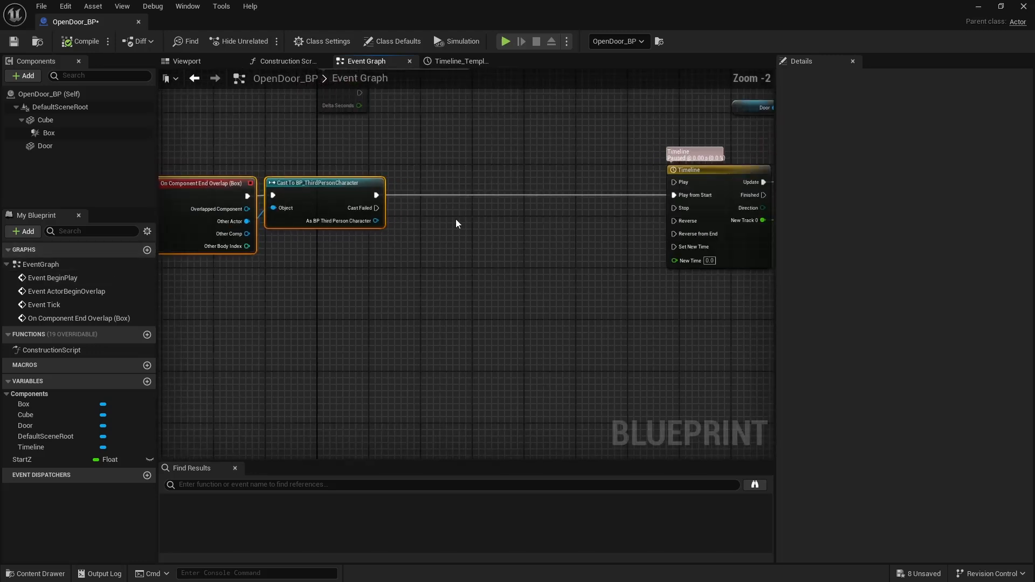
{"action": "left_click", "coordinate": [523, 179]}
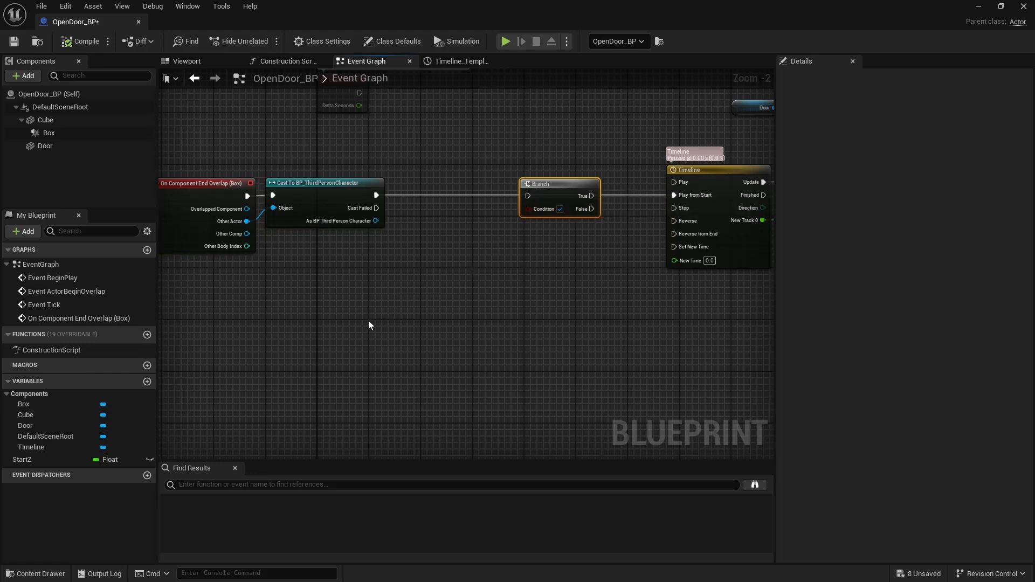
{"action": "right_click_drag", "start_coordinate": [379, 315], "coordinate": [409, 308]}
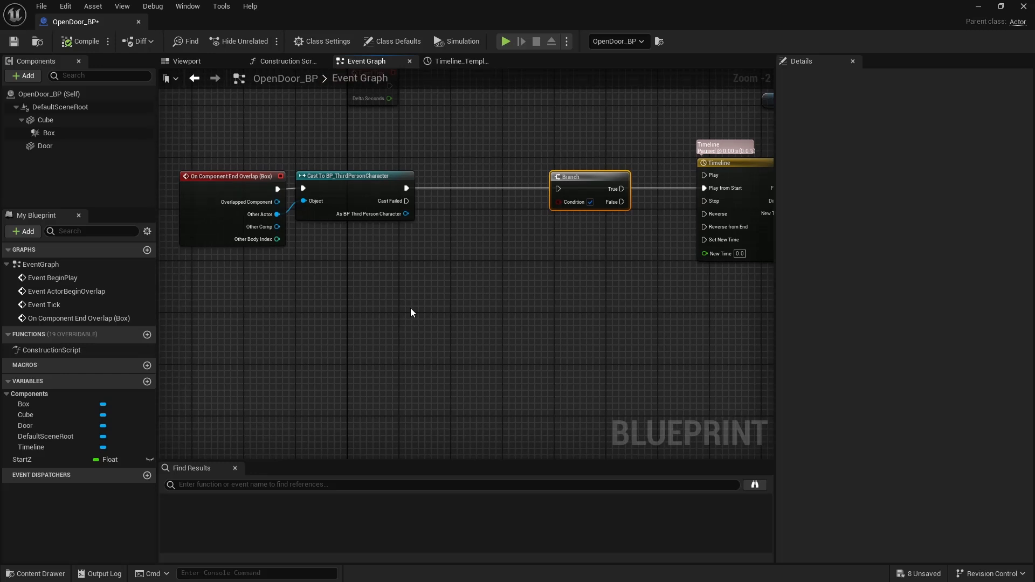
Play-test the level again, checking the door's closing behavior as the character passes through, and return to the event graph
{"action": "double_click", "coordinate": [572, 8]}
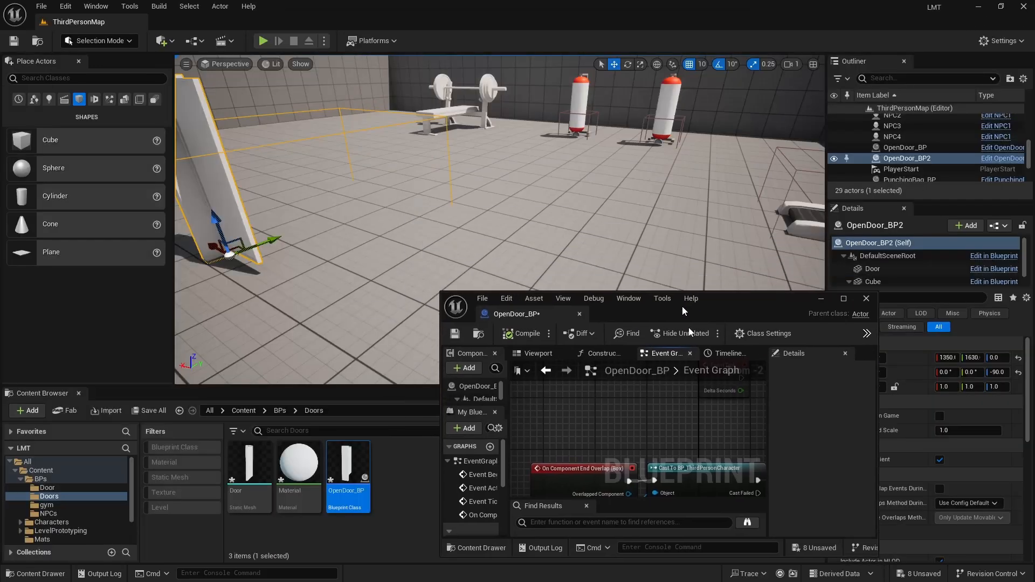
{"action": "left_click", "coordinate": [263, 41]}
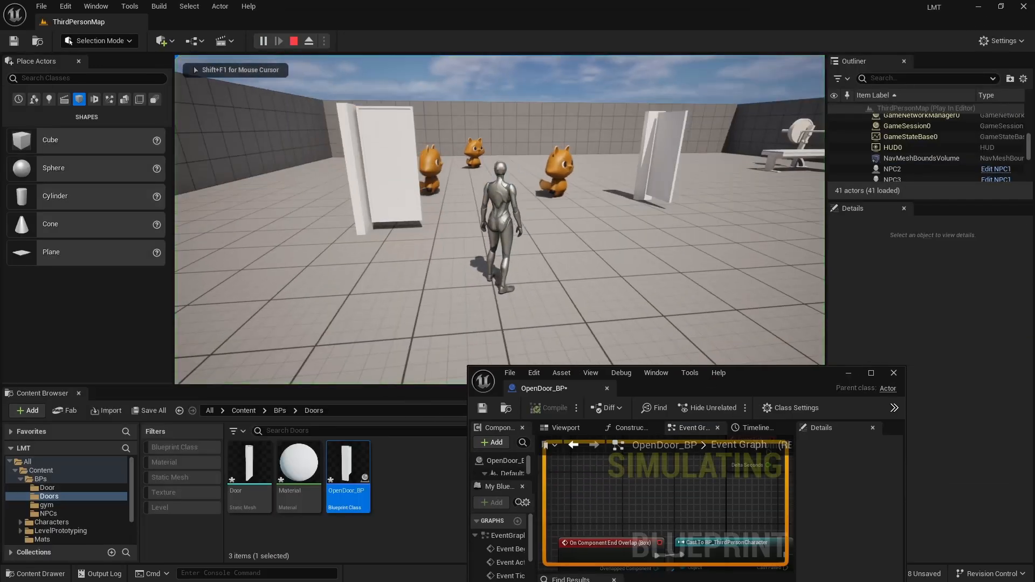
{"action": "key", "text": "s"}
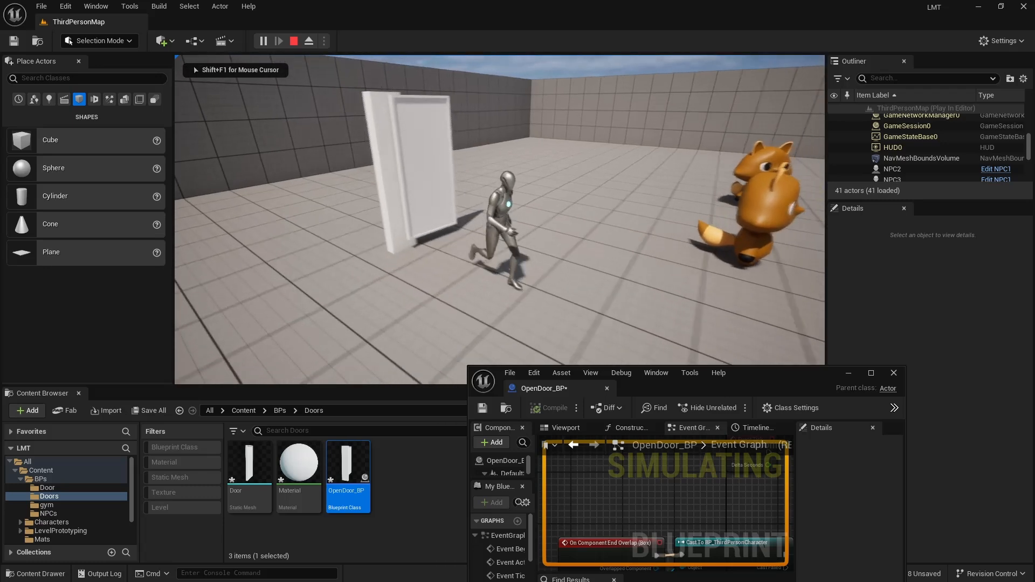
{"action": "key", "text": "w"}
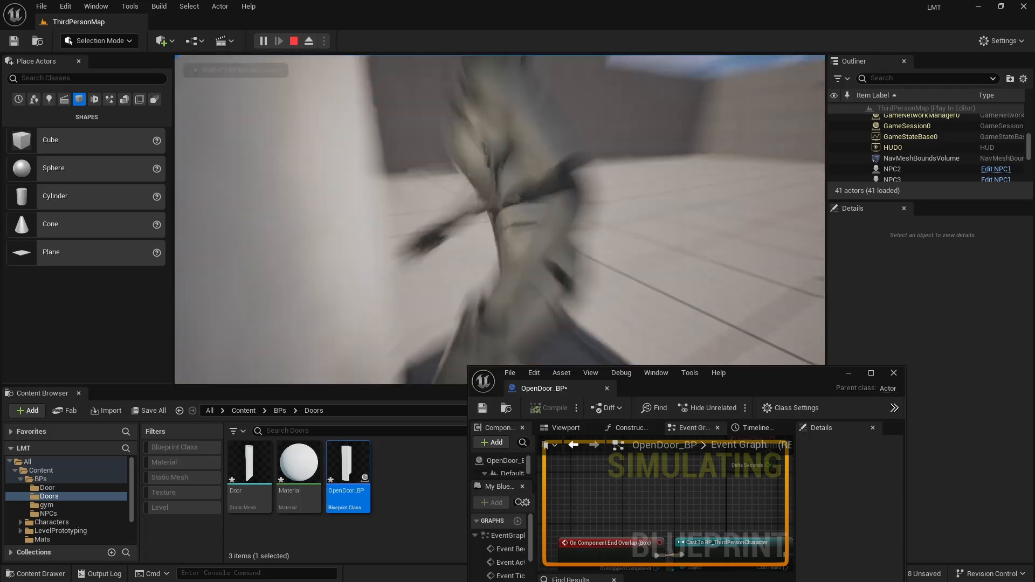
{"action": "key", "text": "s"}
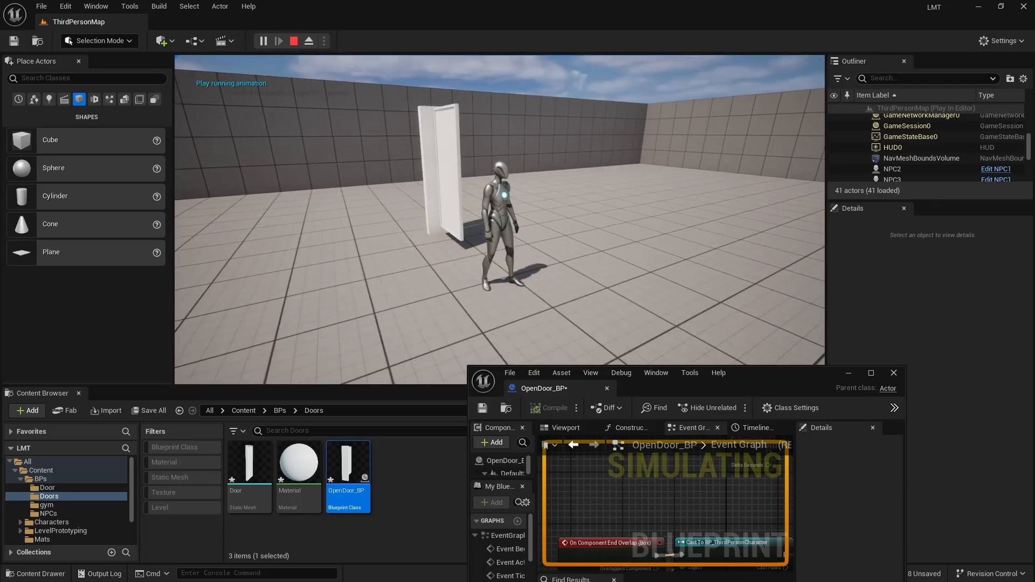
{"action": "key", "text": "Escape"}
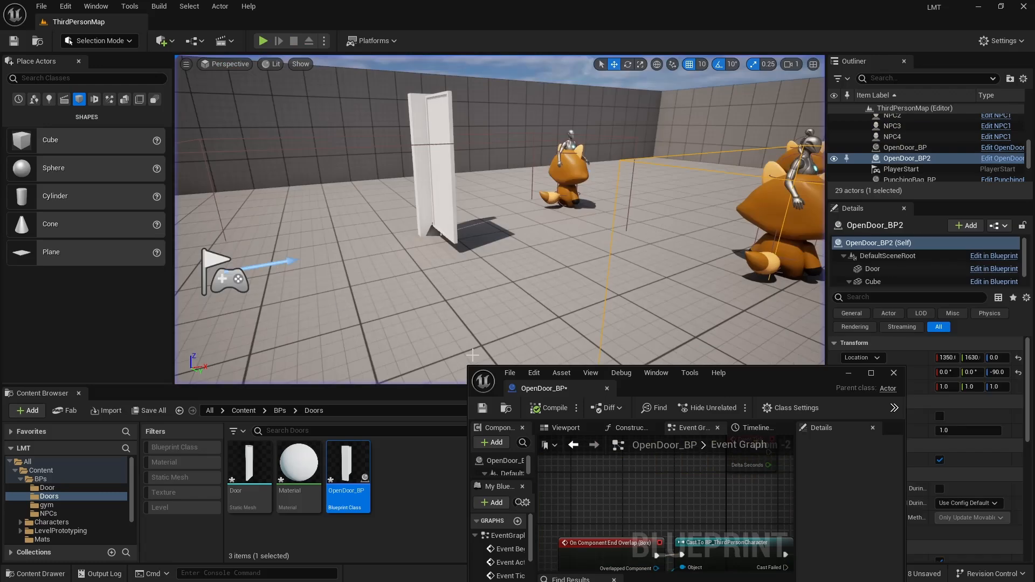
{"action": "double_click", "coordinate": [804, 377]}
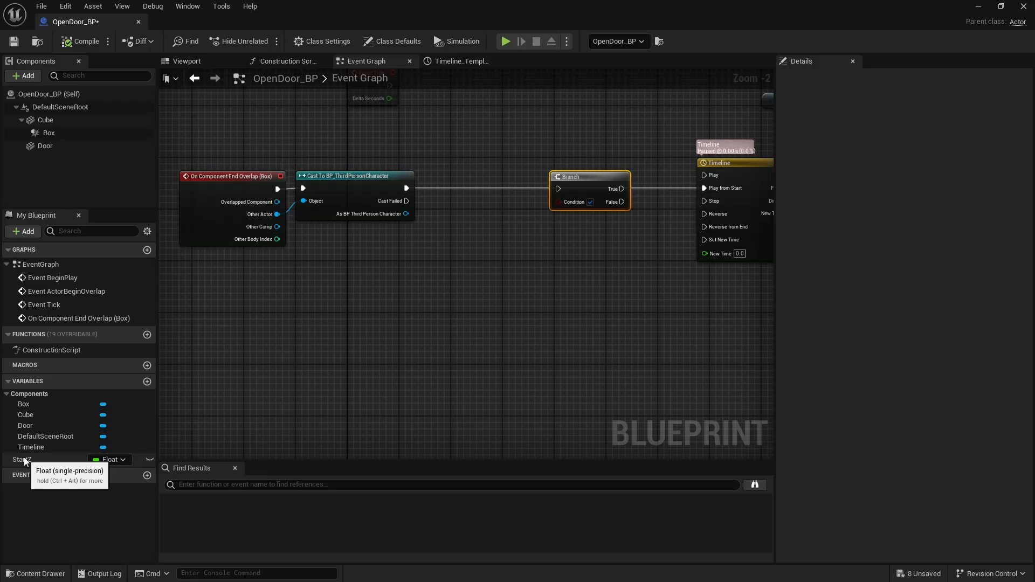
Add a StartZ getter below the cast node and feed it into the first input of a new Greater (>) node
{"action": "left_click_drag", "start_coordinate": [25, 461], "coordinate": [391, 373]}
{"action": "left_click_drag", "start_coordinate": [339, 295], "coordinate": [438, 296]}
{"action": "left_click", "coordinate": [356, 297]}
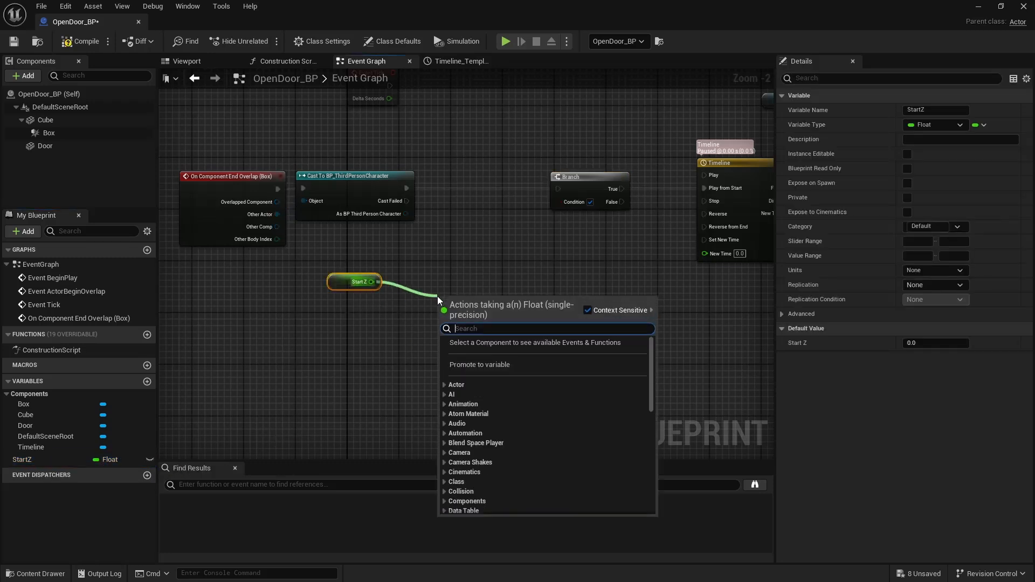
{"action": "type", "text": "."}
{"action": "key", "text": "BackSpace"}
{"action": "type", "text": ">"}
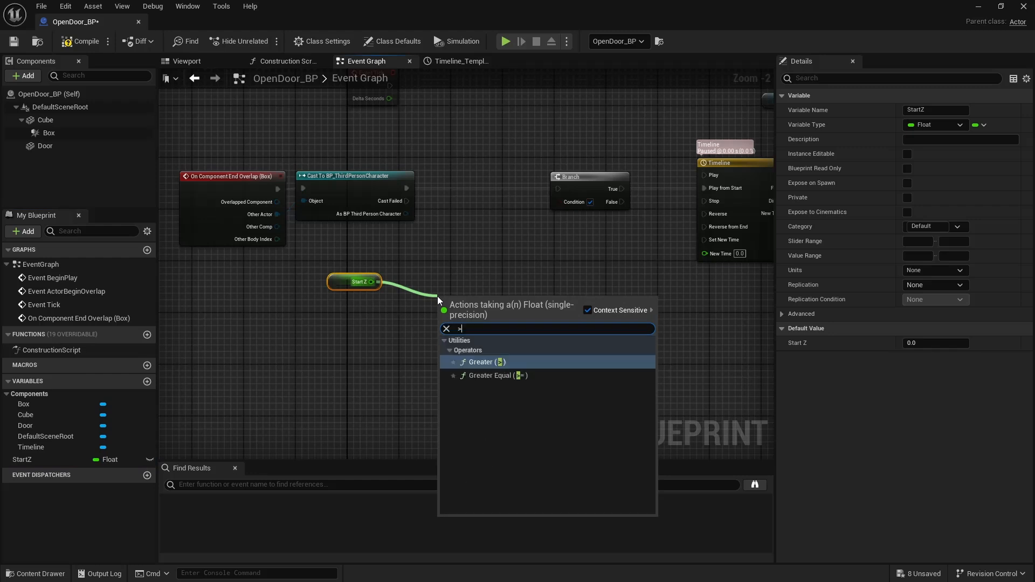
{"action": "key", "text": "Return"}
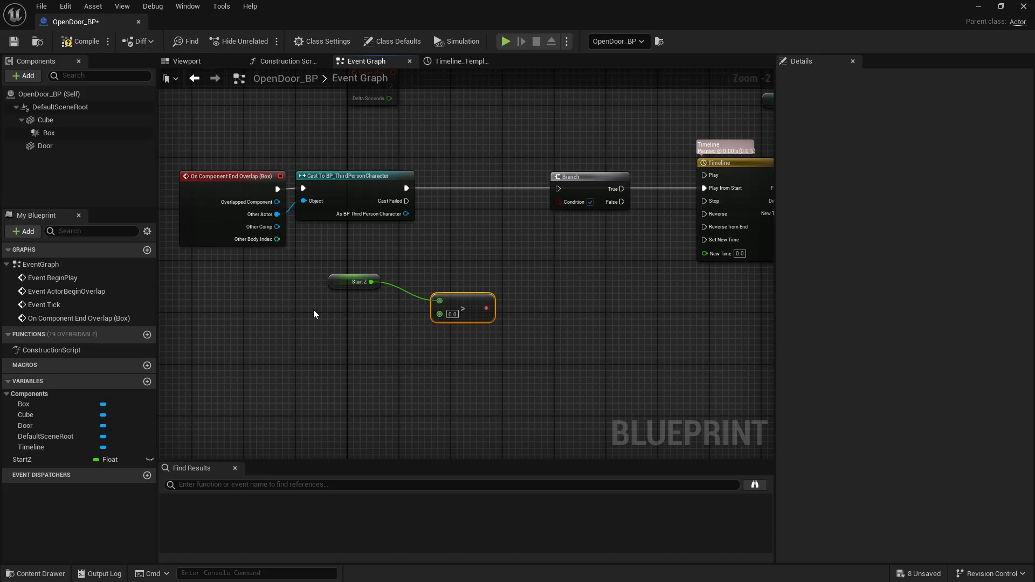
Copy the Door reference and the split Get World Rotation node from the Timeline section and place the copies below the StartZ getter
{"action": "right_click_drag", "start_coordinate": [471, 308], "coordinate": [330, 581]}
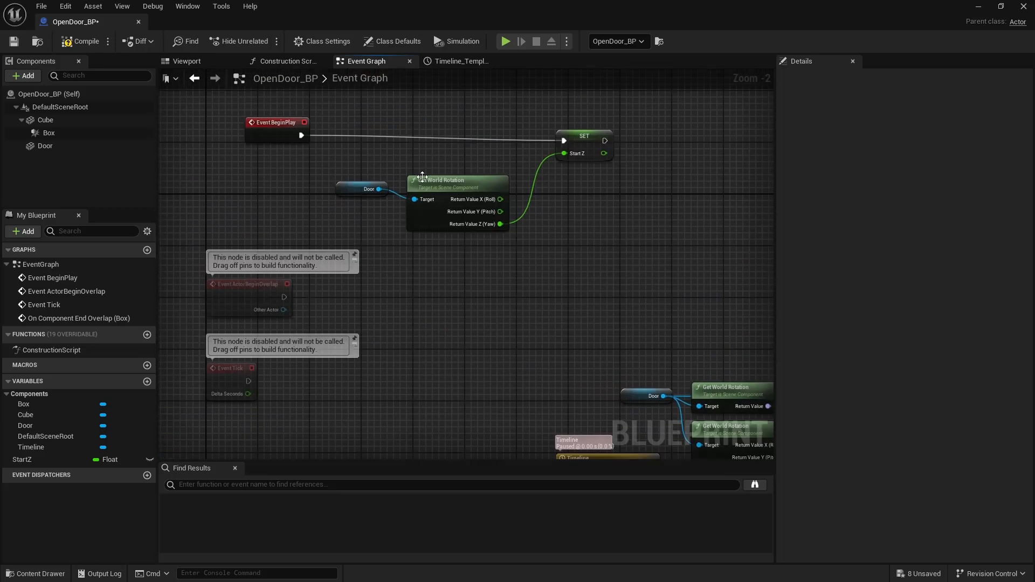
{"action": "right_click_drag", "start_coordinate": [483, 214], "coordinate": [408, 176]}
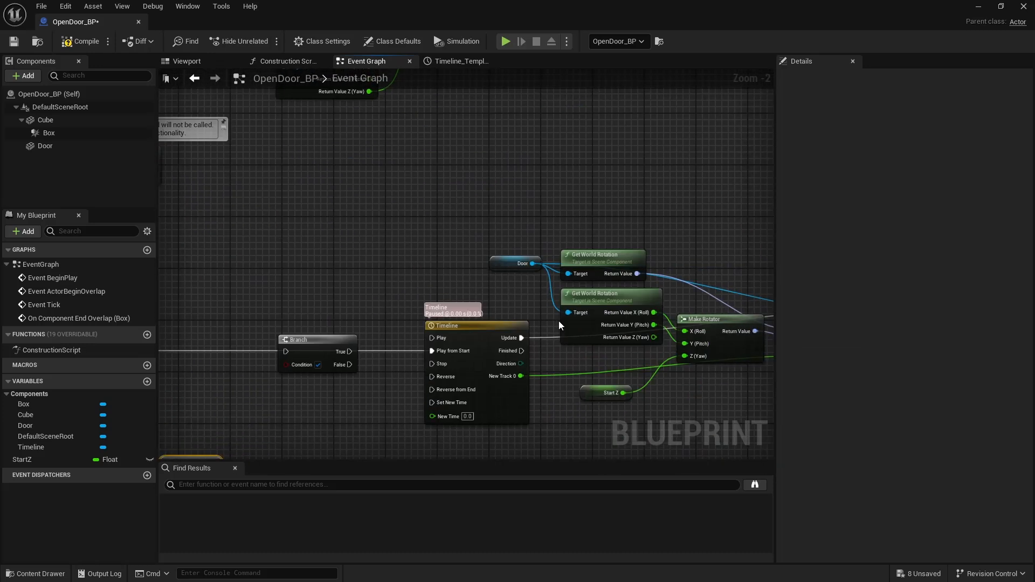
{"action": "left_click", "coordinate": [572, 294]}
{"action": "left_click", "coordinate": [498, 260], "text": "ctrl"}
{"action": "key", "text": "ctrl+c"}
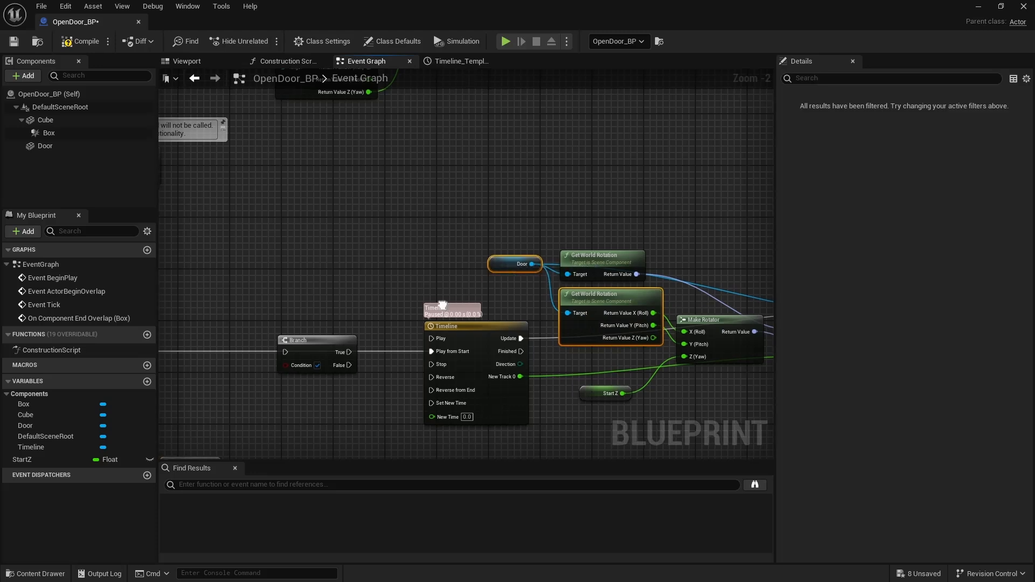
{"action": "right_click_drag", "start_coordinate": [441, 303], "coordinate": [749, 197]}
{"action": "right_click_drag", "start_coordinate": [489, 335], "coordinate": [585, 241]}
{"action": "key", "text": "ctrl+v"}
{"action": "left_click_drag", "start_coordinate": [559, 320], "coordinate": [443, 307]}
{"action": "left_click", "coordinate": [327, 302]}
{"action": "left_click_drag", "start_coordinate": [330, 273], "coordinate": [289, 328]}
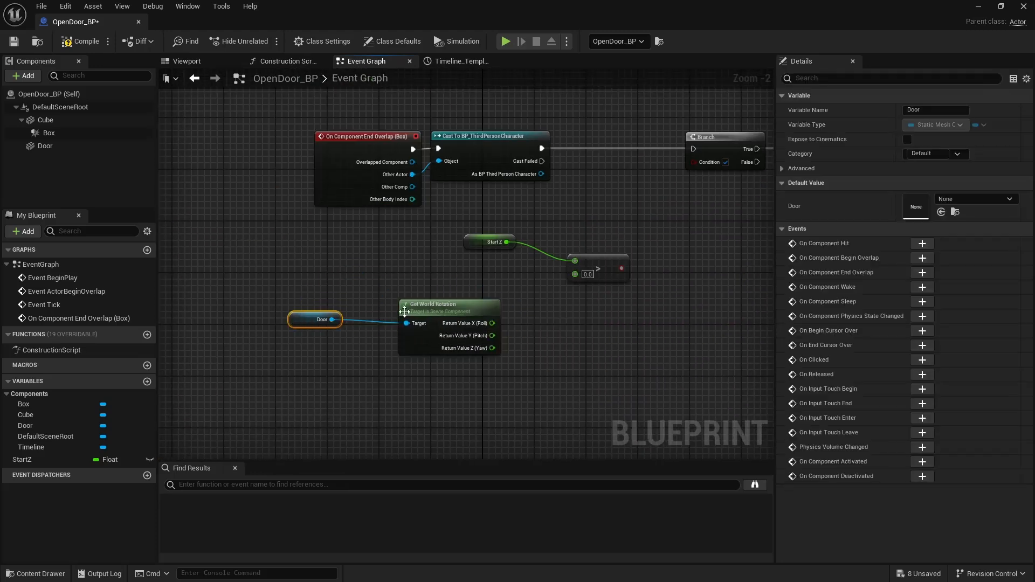
Add 5.0 to the copied Get World Rotation's Yaw with an Add node and connect the sum to Greater's second input
{"action": "left_click_drag", "start_coordinate": [492, 348], "coordinate": [529, 339]}
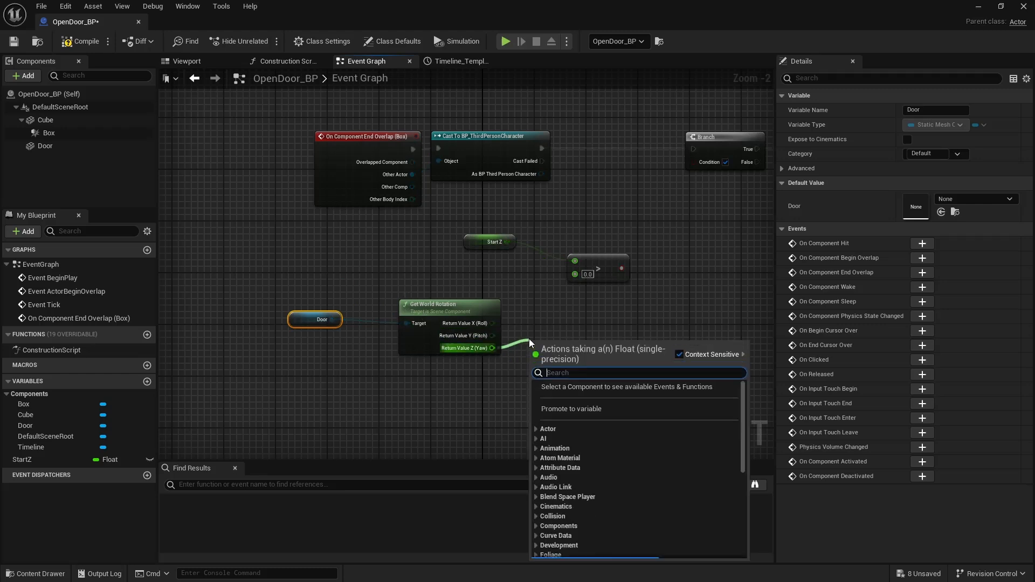
{"action": "type", "text": "+"}
{"action": "key", "text": "Return"}
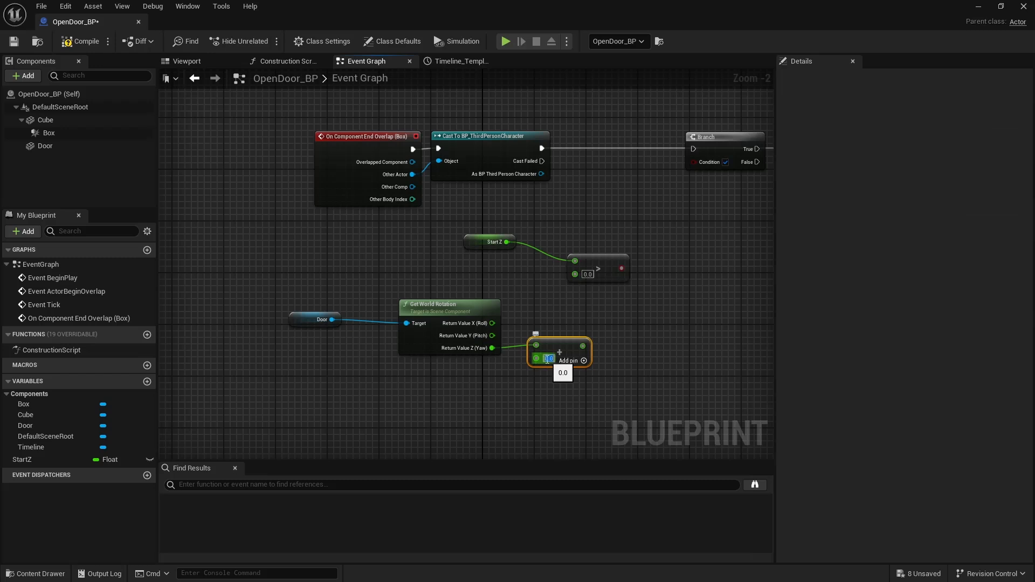
{"action": "left_click_drag", "start_coordinate": [583, 346], "coordinate": [575, 274]}
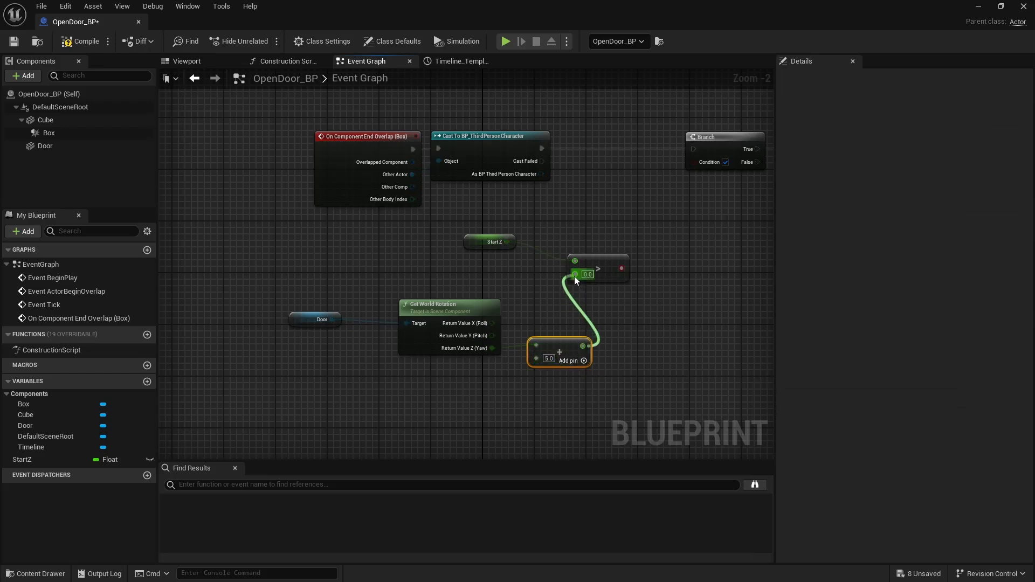
{"action": "left_click_drag", "start_coordinate": [564, 345], "coordinate": [564, 325]}
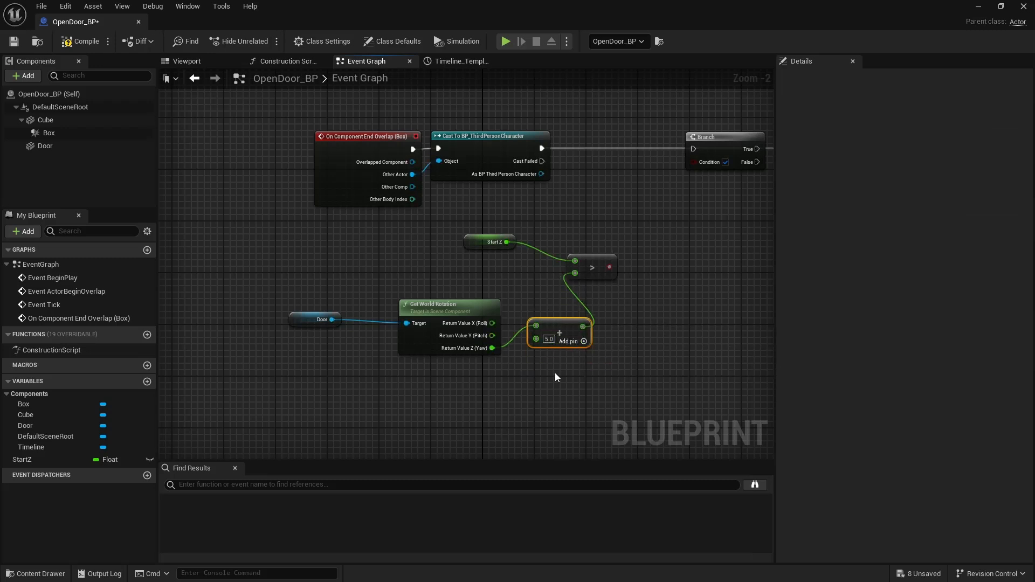
{"action": "right_click_drag", "start_coordinate": [557, 377], "coordinate": [494, 341]}
{"action": "left_click_drag", "start_coordinate": [518, 237], "coordinate": [548, 252]}
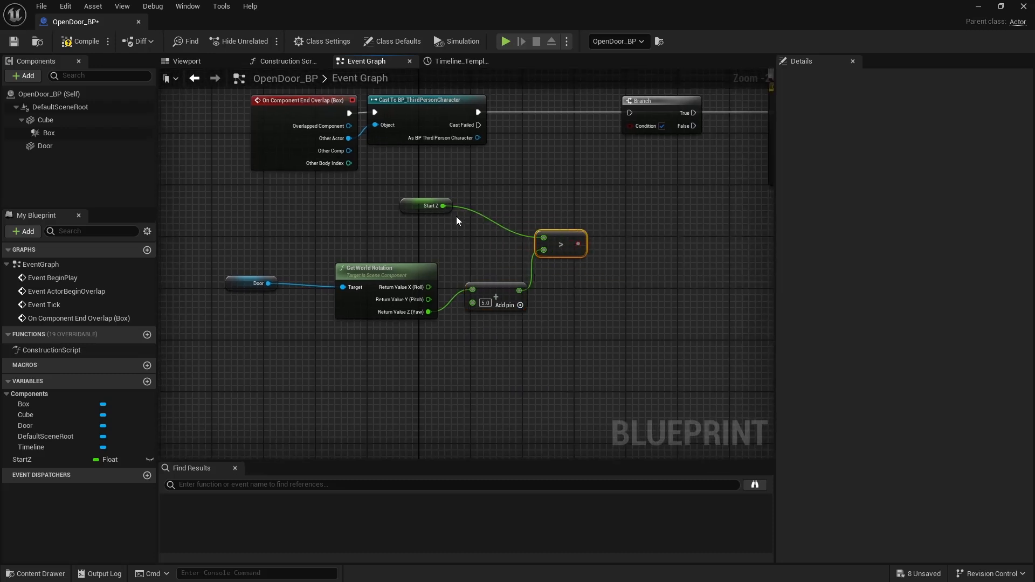
Feed StartZ into the first input of a new Less (<) node and subtract 5.0 from Get World Rotation's Yaw with a Subtract node
{"action": "left_click_drag", "start_coordinate": [443, 205], "coordinate": [570, 345]}
{"action": "type", "text": "<"}
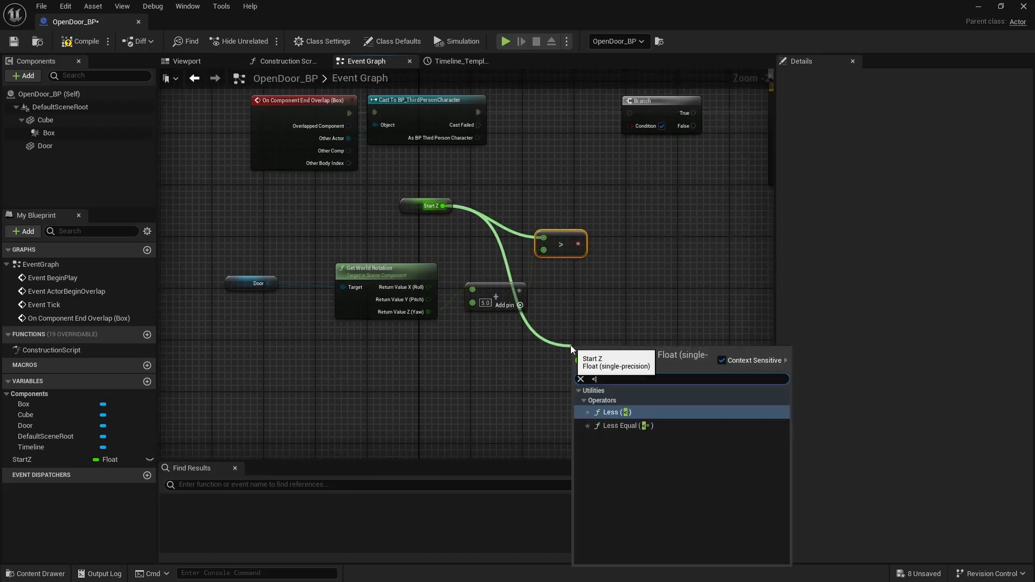
{"action": "key", "text": "Return"}
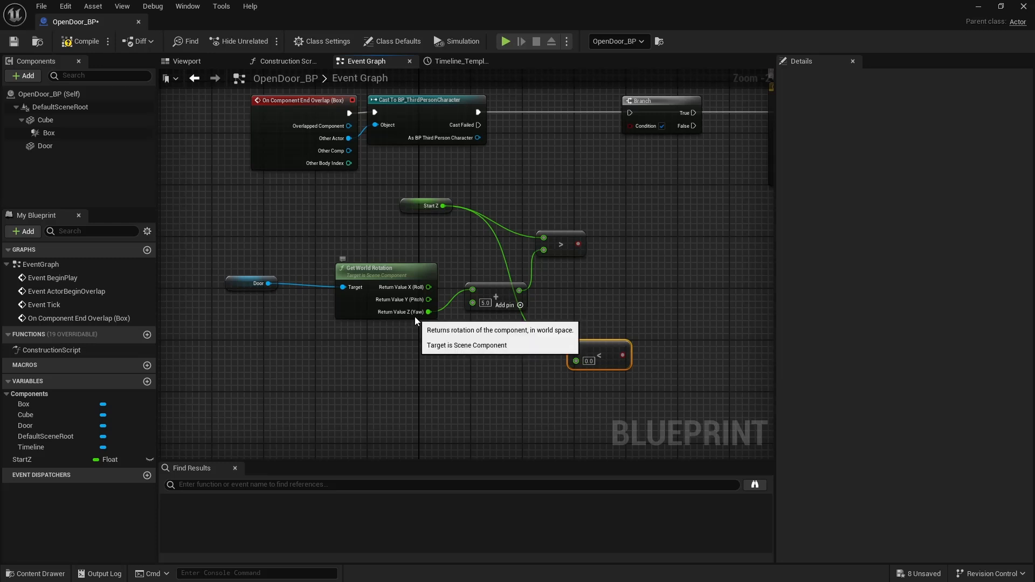
{"action": "left_click_drag", "start_coordinate": [415, 315], "coordinate": [460, 349]}
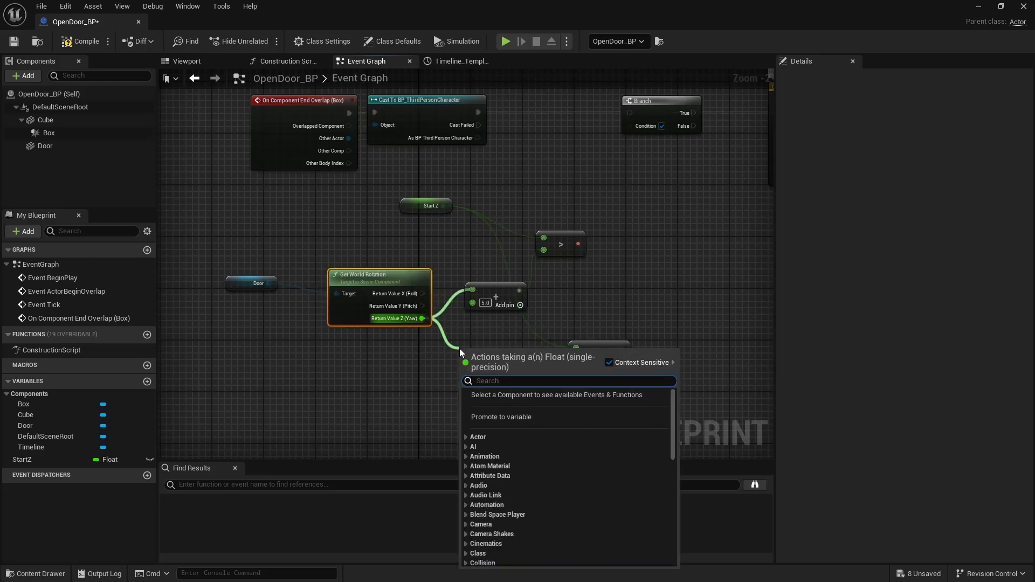
{"action": "type", "text": "-5"}
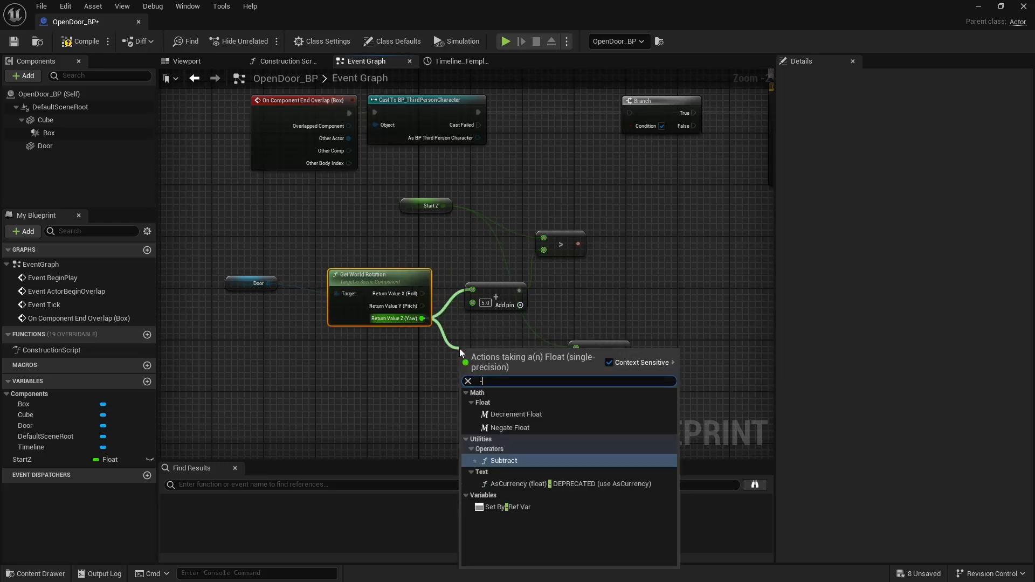
{"action": "key", "text": "Return"}
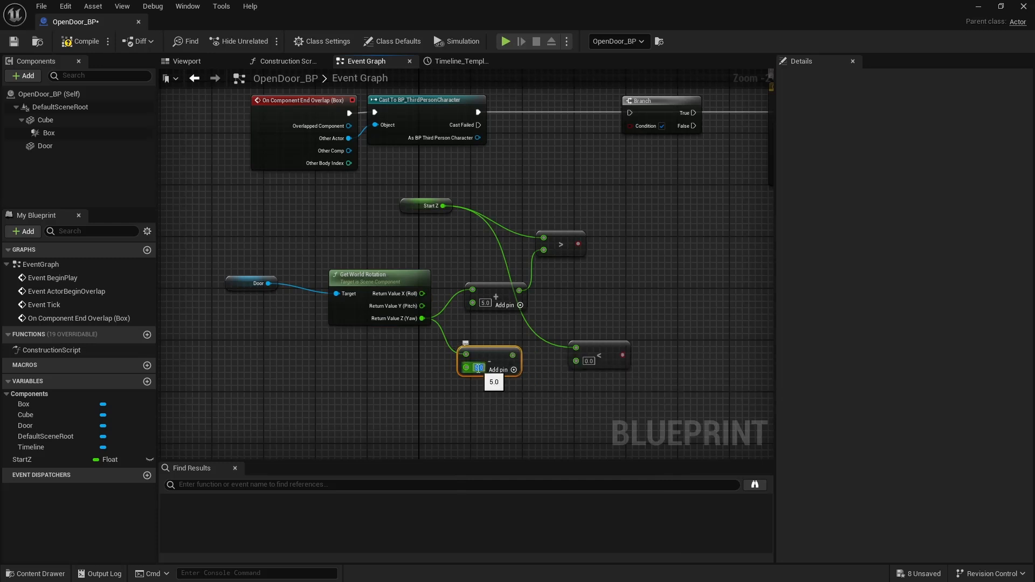
Connect the subtraction result to Less's second input and combine both comparisons in an OR node that drives the Branch's Condition
{"action": "left_click_drag", "start_coordinate": [513, 355], "coordinate": [632, 289]}
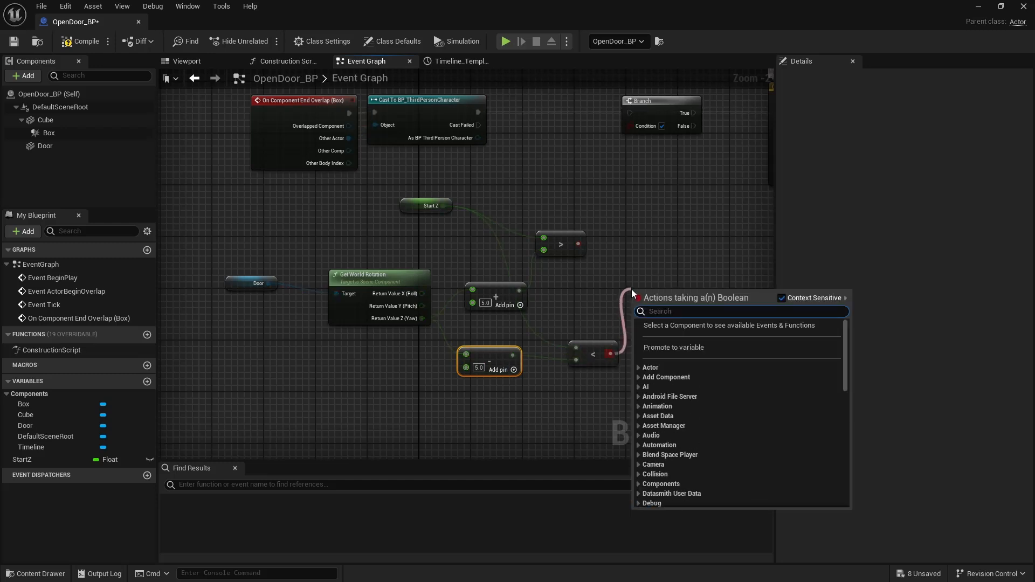
{"action": "type", "text": "or"}
{"action": "key", "text": "Return"}
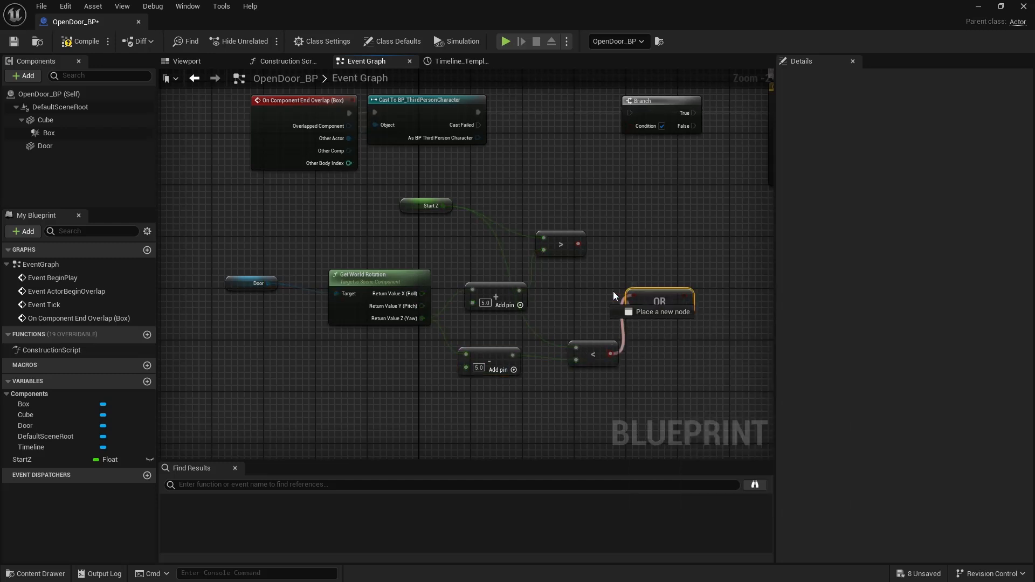
{"action": "left_click_drag", "start_coordinate": [578, 244], "coordinate": [566, 119]}
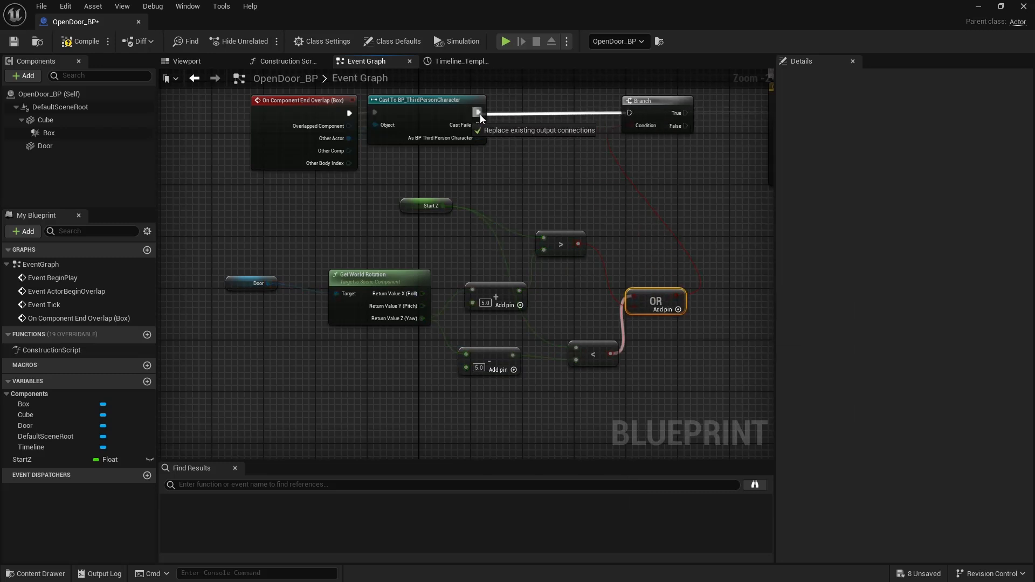
Connect the cast's execution output to the Branch and the Branch's True output to the Timeline's Play from Start, and compile the Blueprint
{"action": "left_click_drag", "start_coordinate": [481, 117], "coordinate": [479, 114]}
{"action": "right_click_drag", "start_coordinate": [550, 145], "coordinate": [407, 185]}
{"action": "left_click_drag", "start_coordinate": [543, 151], "coordinate": [647, 154]}
{"action": "left_click", "coordinate": [79, 43]}
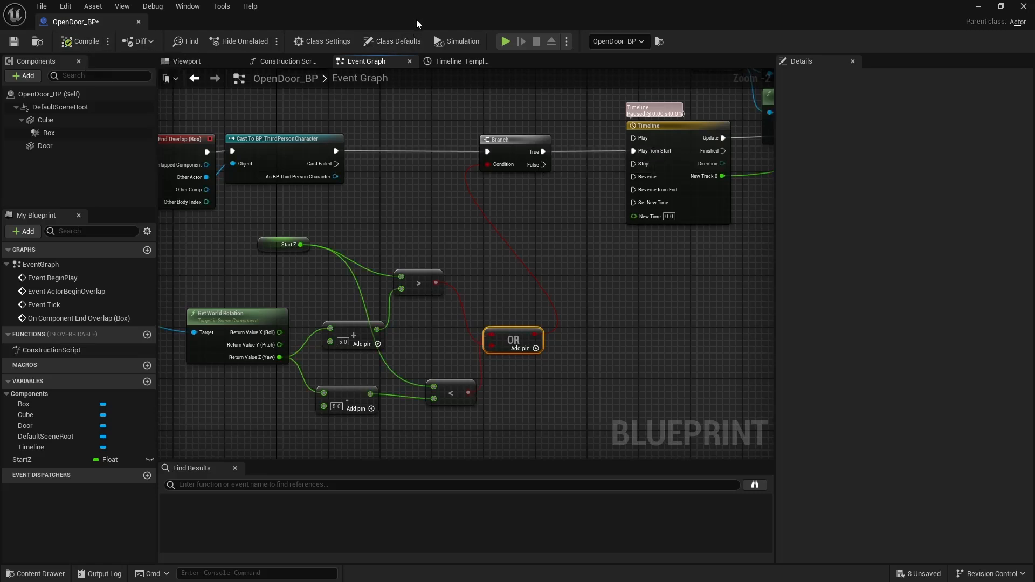
Uncover the level by moving the Blueprint editor window down, and briefly play-test running toward the doors
{"action": "left_click_drag", "start_coordinate": [417, 19], "coordinate": [619, 455]}
{"action": "left_click", "coordinate": [263, 41]}
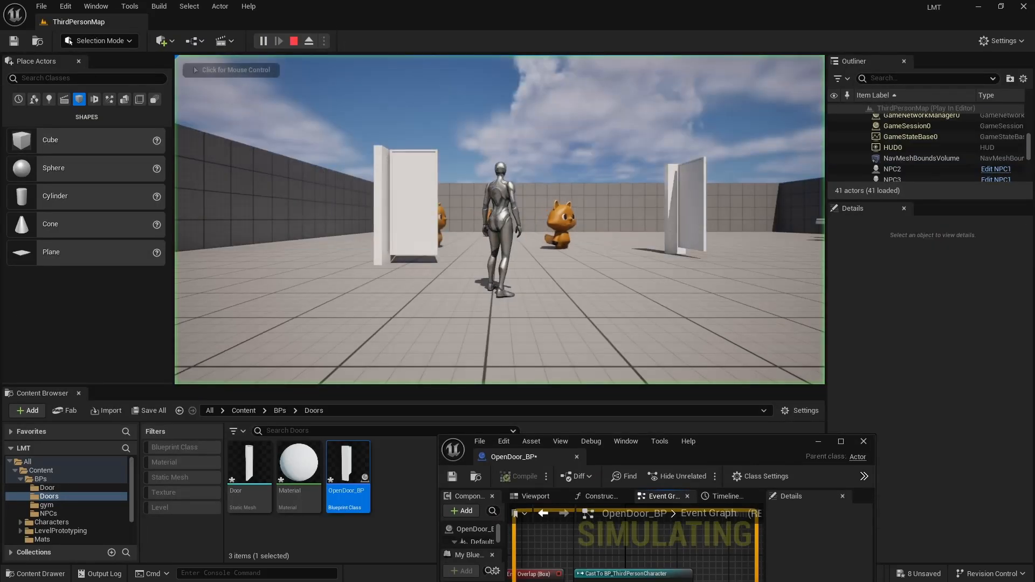
{"action": "key", "text": "w"}
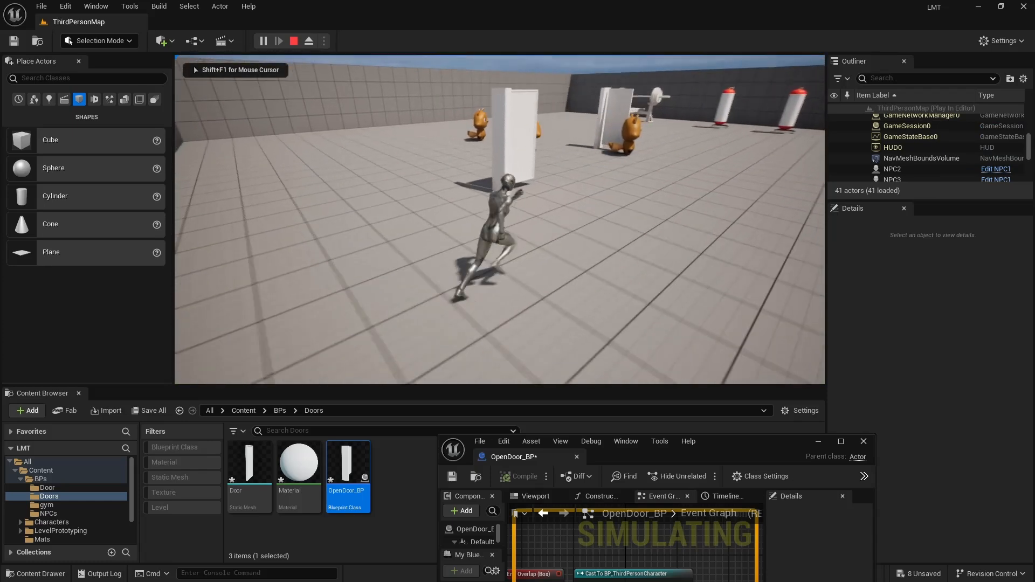
{"action": "key", "text": "Escape"}
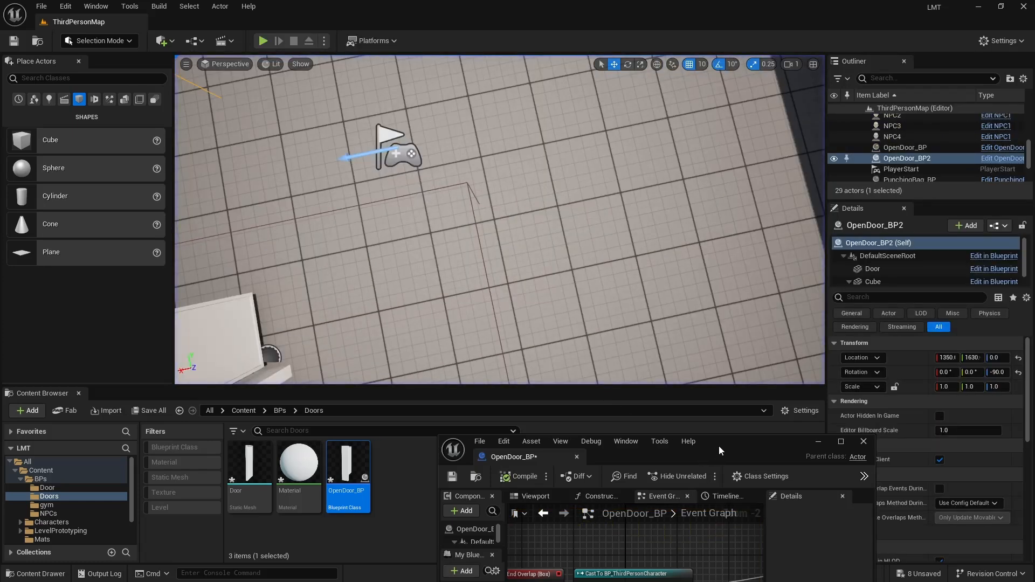
Widen the Blueprint window to show the Branch's execution flow beneath the level, and play-test walking the character in and out of the doors
{"action": "left_click_drag", "start_coordinate": [719, 445], "coordinate": [759, 356]}
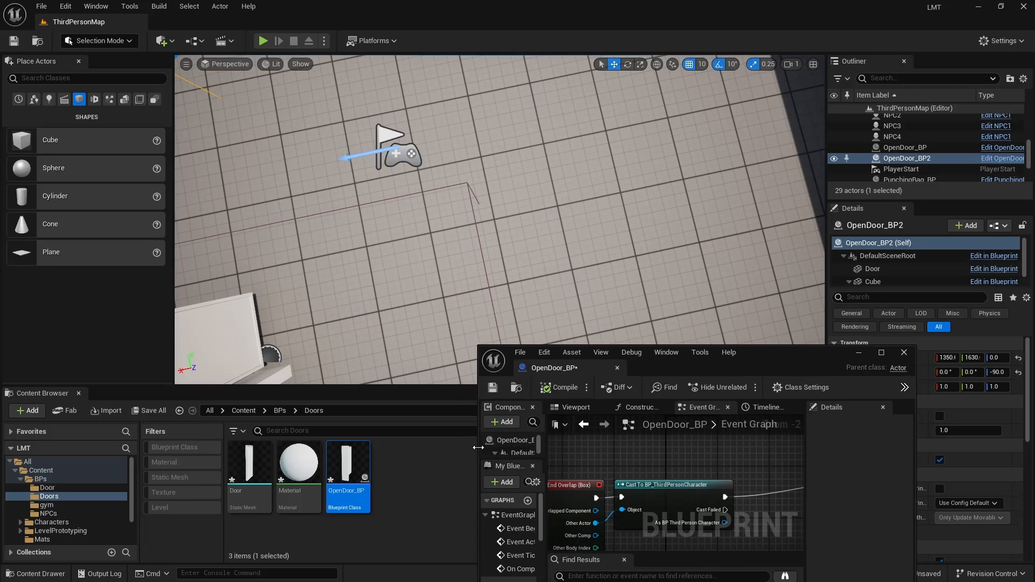
{"action": "left_click_drag", "start_coordinate": [478, 447], "coordinate": [97, 435]}
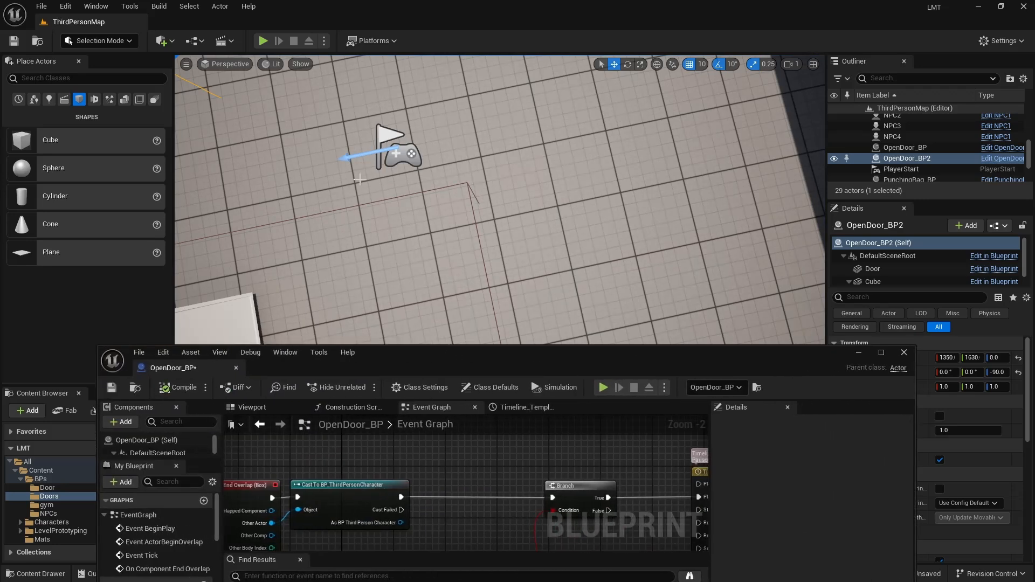
{"action": "left_click", "coordinate": [263, 41]}
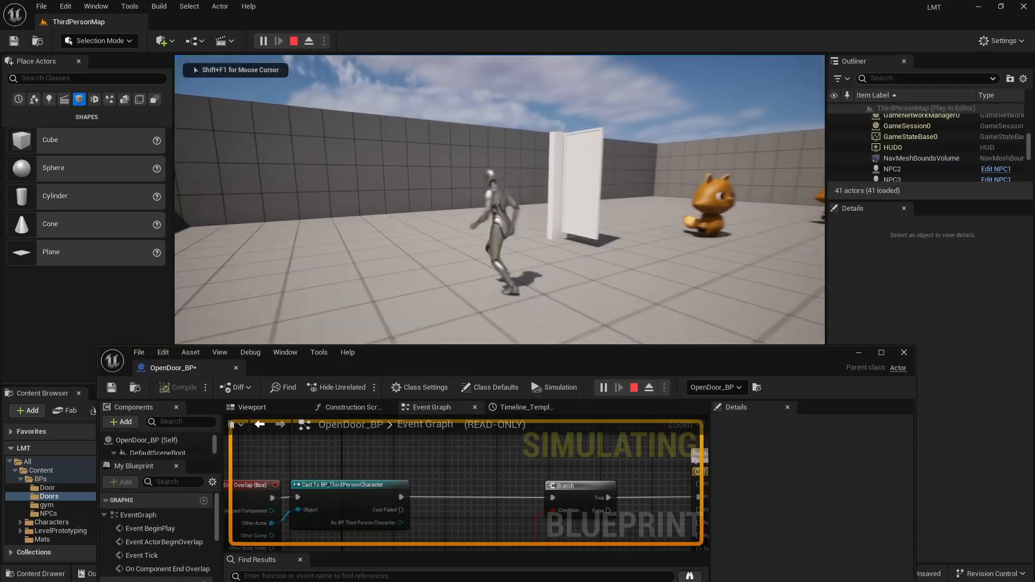
{"action": "key", "text": "s"}
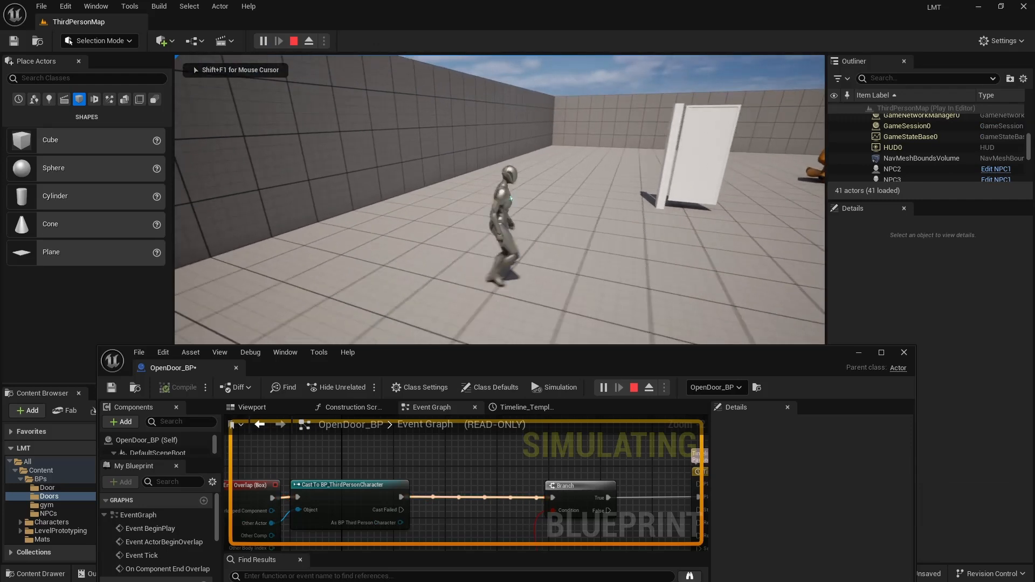
{"action": "key", "text": "d"}
{"action": "key", "text": "w"}
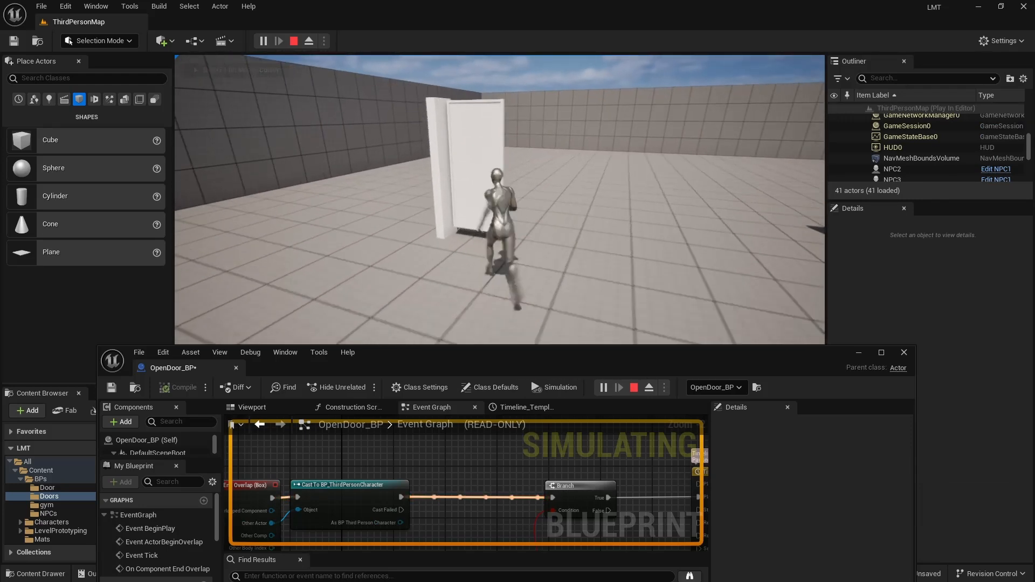
{"action": "key", "text": "d"}
{"action": "key", "text": "s"}
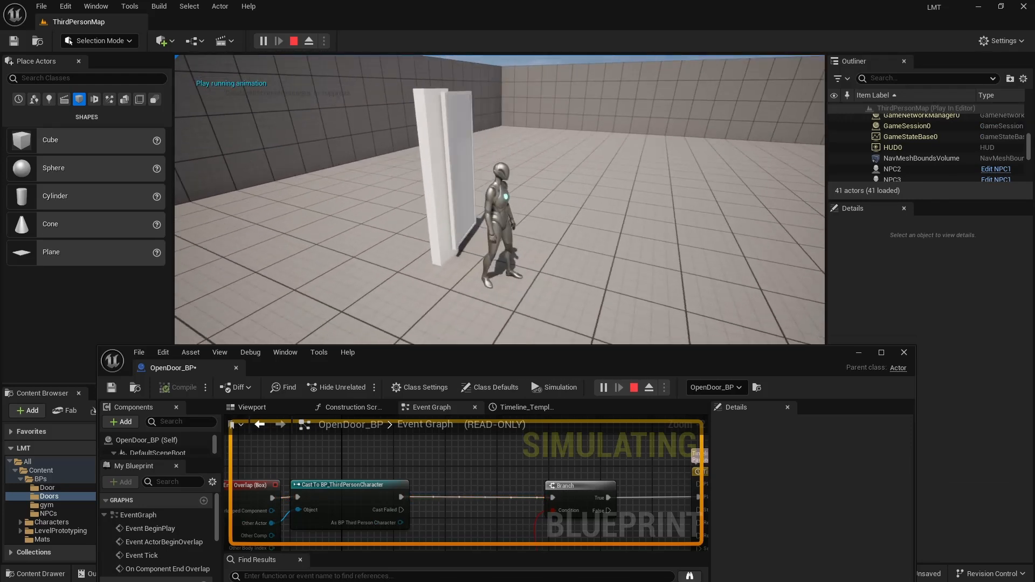
{"action": "key", "text": "s"}
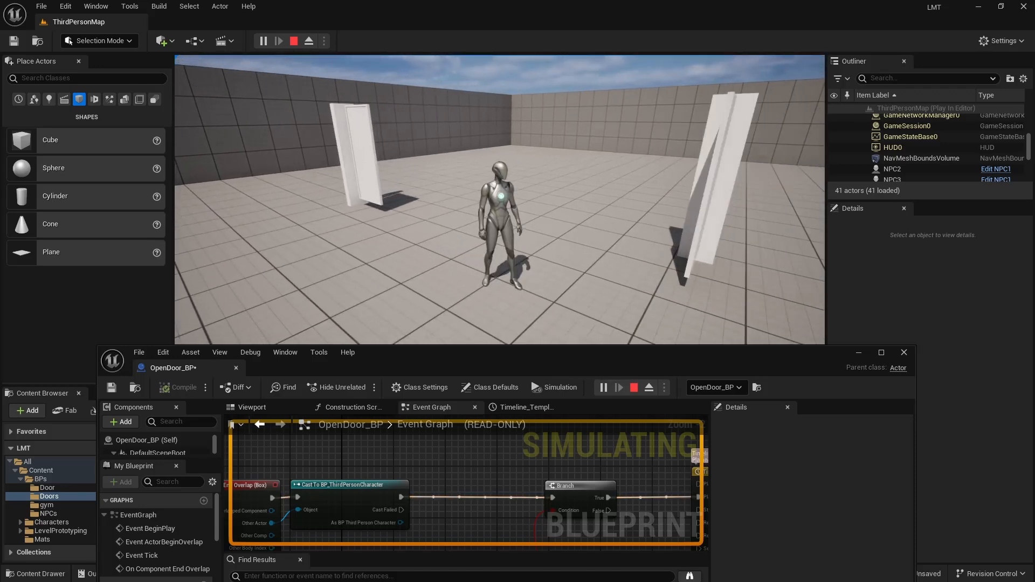
{"action": "key", "text": "w"}
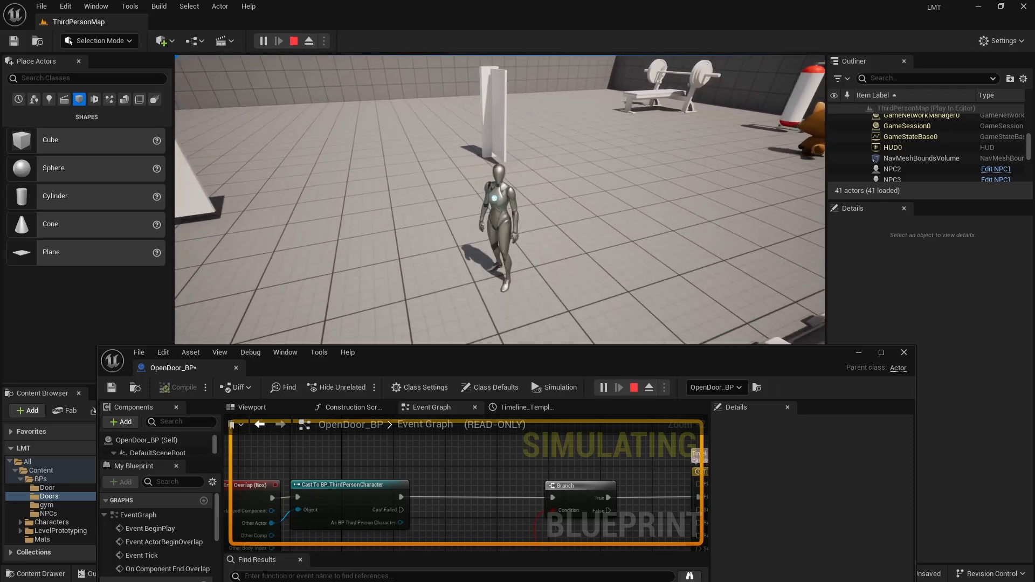
{"action": "key", "text": "Escape"}
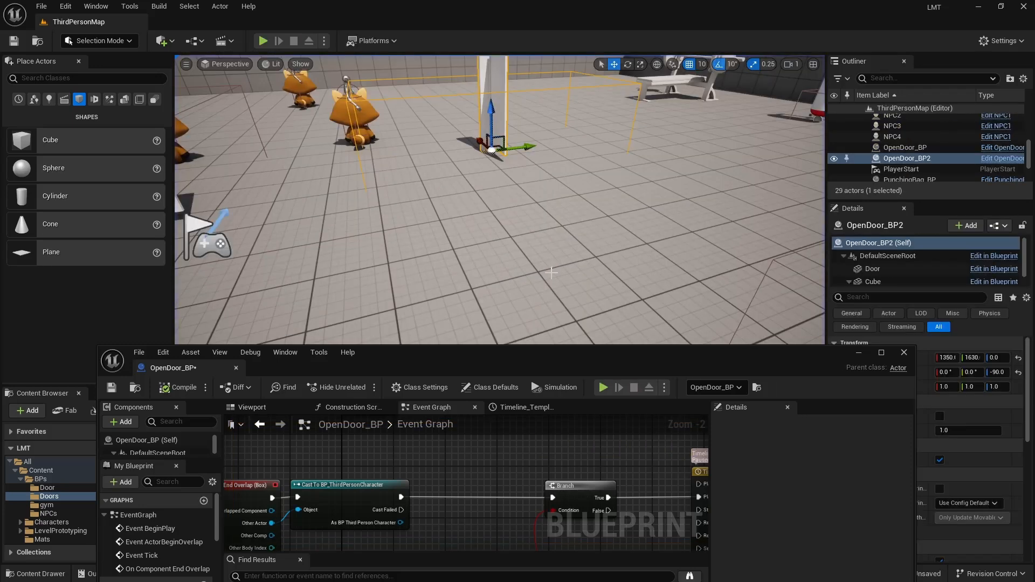